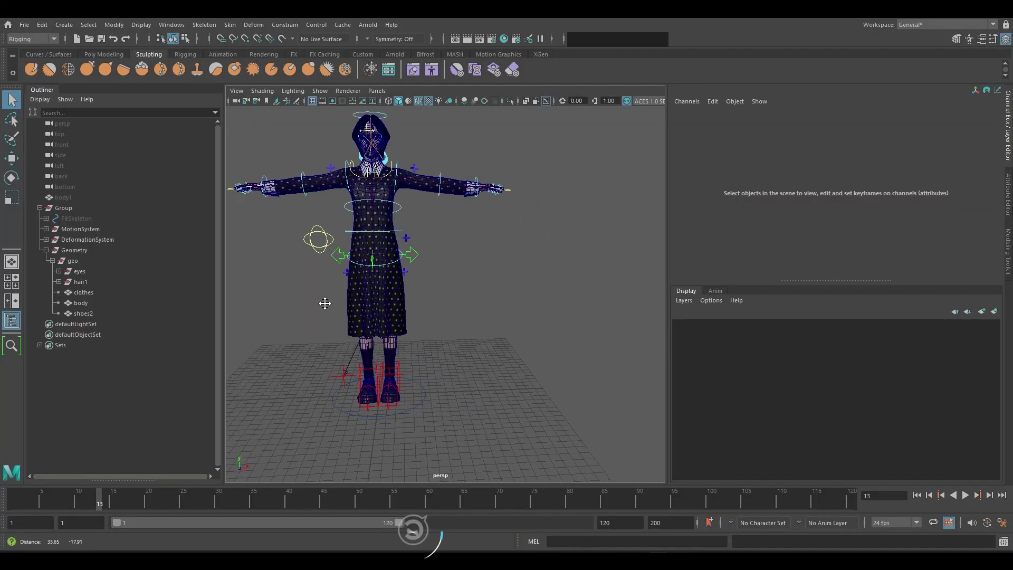
# - Create a polygon sphere at the origin and set its X, Y and Z scale to 10
pyautogui.click(104, 54)
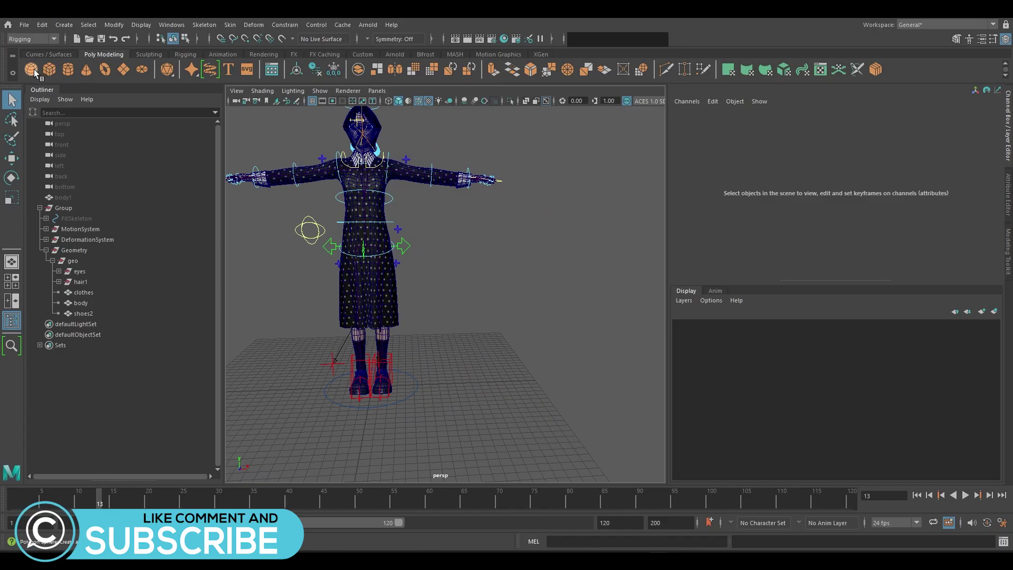
pyautogui.click(31, 69)
pyautogui.scroll(3, 412, 393)
pyautogui.keyDown('alt'); pyautogui.moveTo(412, 393); pyautogui.dragTo(442, 304, button='middle'); pyautogui.keyUp('alt')
pyautogui.scroll(3, 332, 388)
pyautogui.keyDown('alt'); pyautogui.moveTo(333, 387); pyautogui.dragTo(410, 303, button='middle'); pyautogui.keyUp('alt')
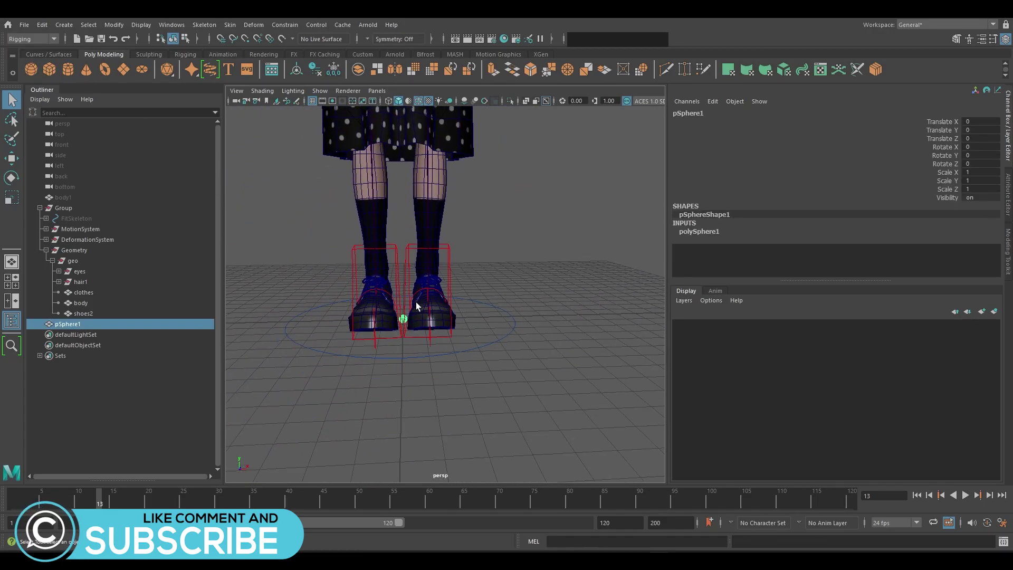
pyautogui.scroll(4, 404, 311)
pyautogui.press('w')
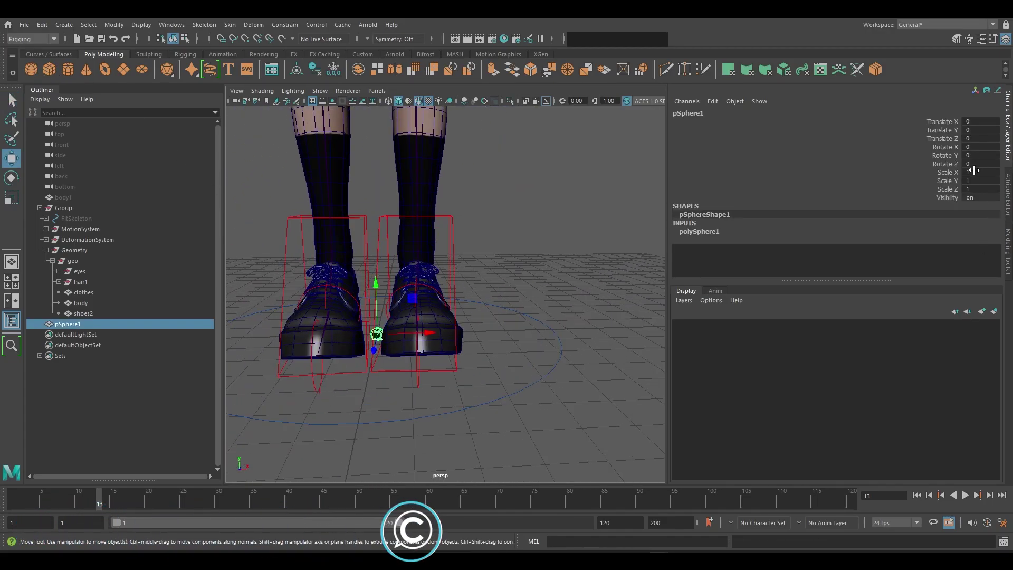
pyautogui.moveTo(971, 172); pyautogui.dragTo(971, 189)
pyautogui.write('10')
pyautogui.press('Return')
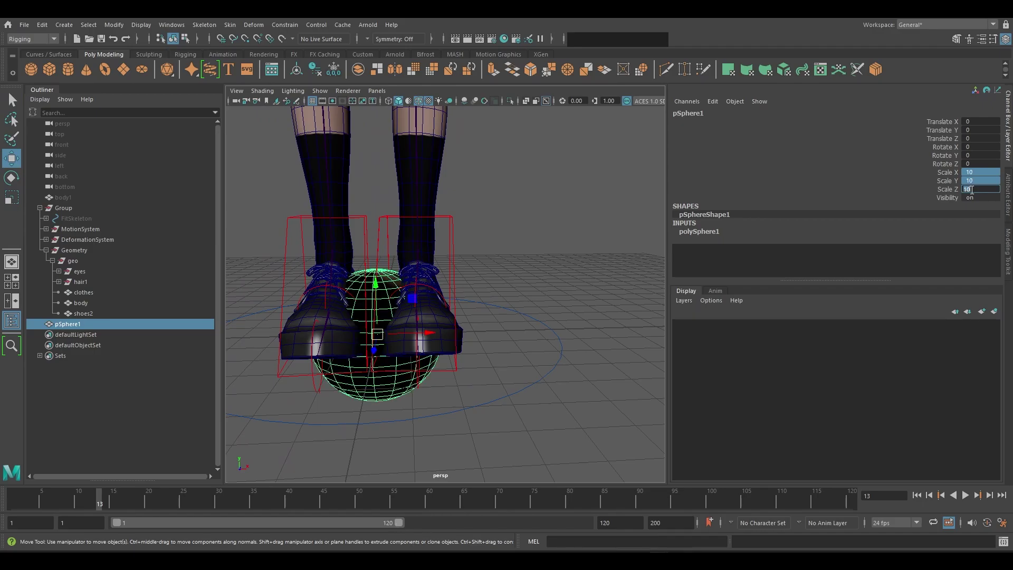
pyautogui.click(416, 422)
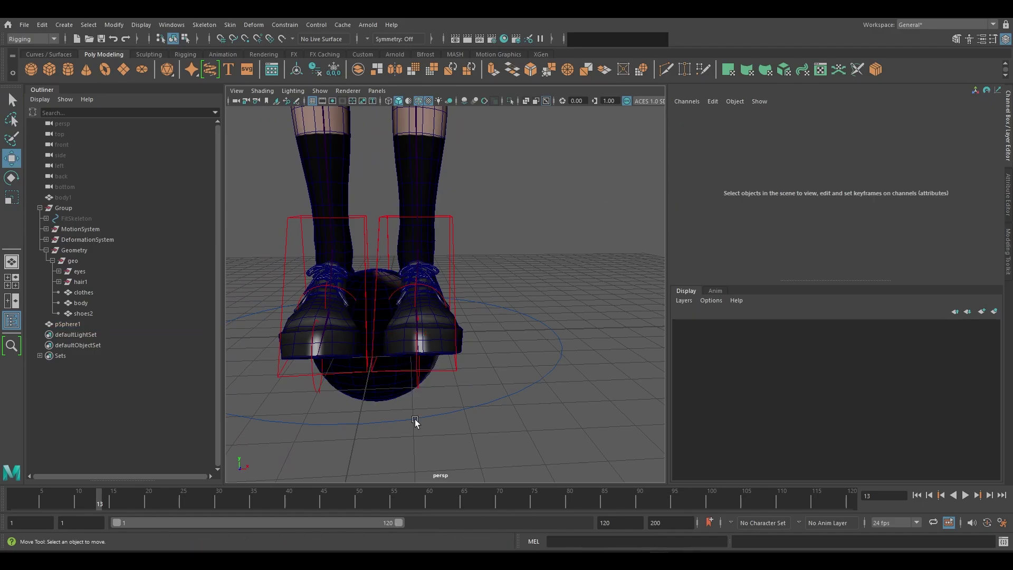
# - Freeze the sphere's transformations and delete its construction history
pyautogui.click(400, 396)
pyautogui.press('space')
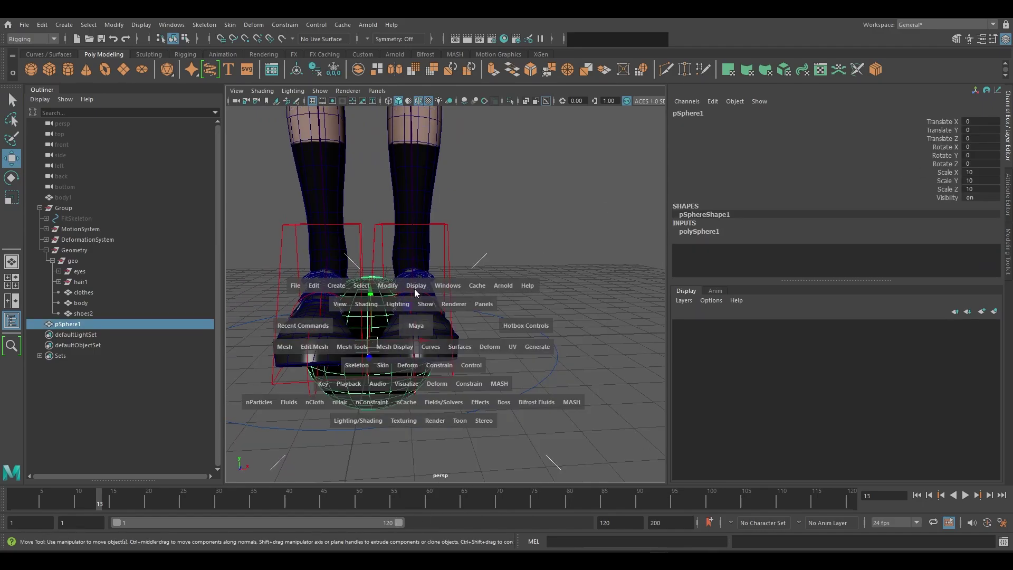
pyautogui.click(393, 287)
pyautogui.click(413, 315)
pyautogui.scroll(-1, 414, 318)
pyautogui.scroll(-1, 391, 356)
pyautogui.hotkey('alt', 'shift', 'd')
pyautogui.keyDown('alt'); pyautogui.moveTo(388, 356); pyautogui.dragTo(447, 357); pyautogui.keyUp('alt')
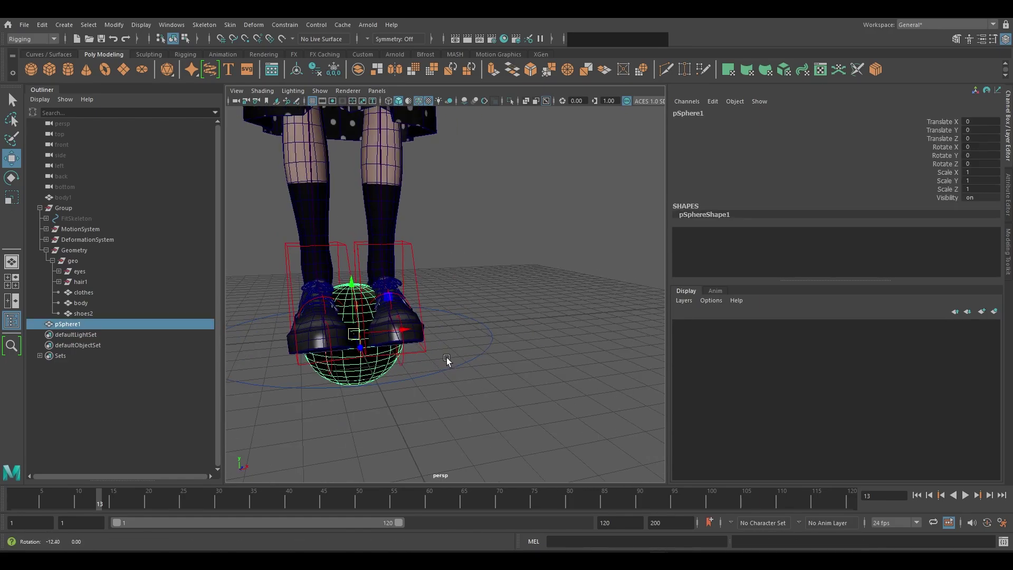
# - Isolate the sphere, place it inside two nested groups and expand the hierarchy
pyautogui.hotkey('ctrl', '1')
pyautogui.press('f')
pyautogui.moveTo(504, 274); pyautogui.dragTo(504, 302, button='right')
pyautogui.hotkey('ctrl', 'g')
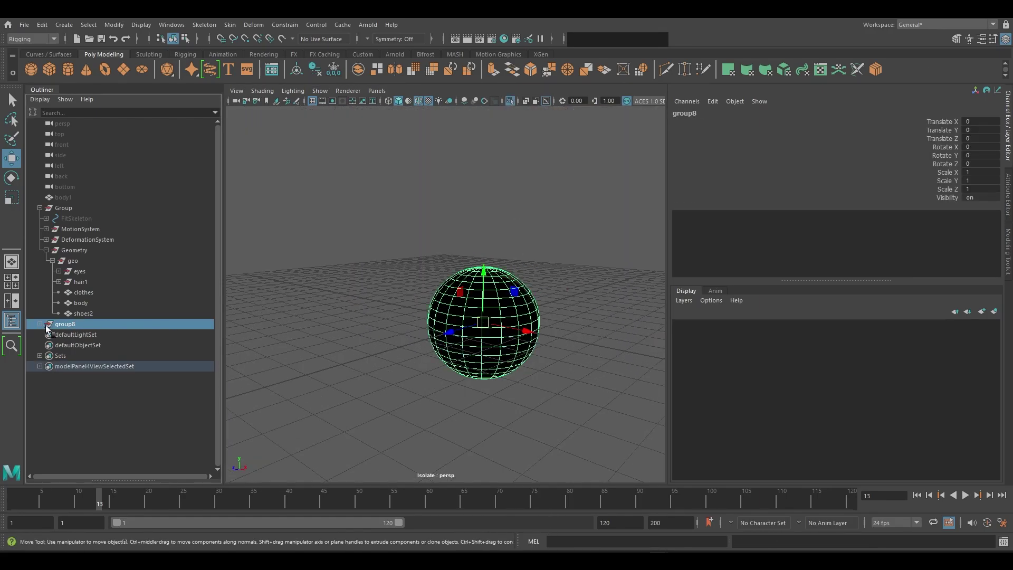
pyautogui.click(41, 324)
pyautogui.click(46, 334)
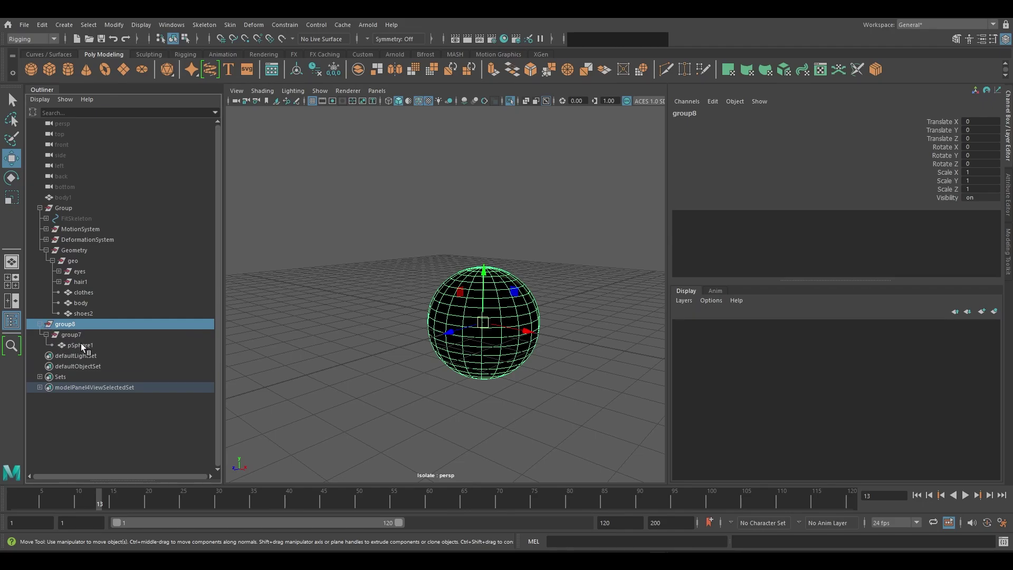
# - Rename the sphere proxy_sphere and its immediate parent group grab_position
pyautogui.click(81, 343)
pyautogui.doubleClick(85, 344)
pyautogui.write('proxy_sphere')
pyautogui.press('Return')
pyautogui.doubleClick(84, 335)
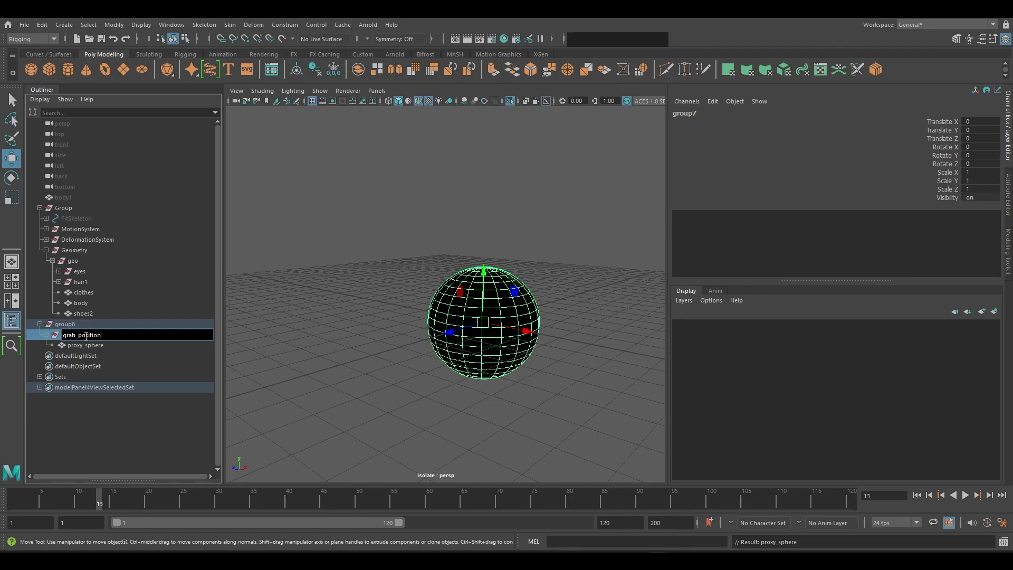
pyautogui.press('Return')
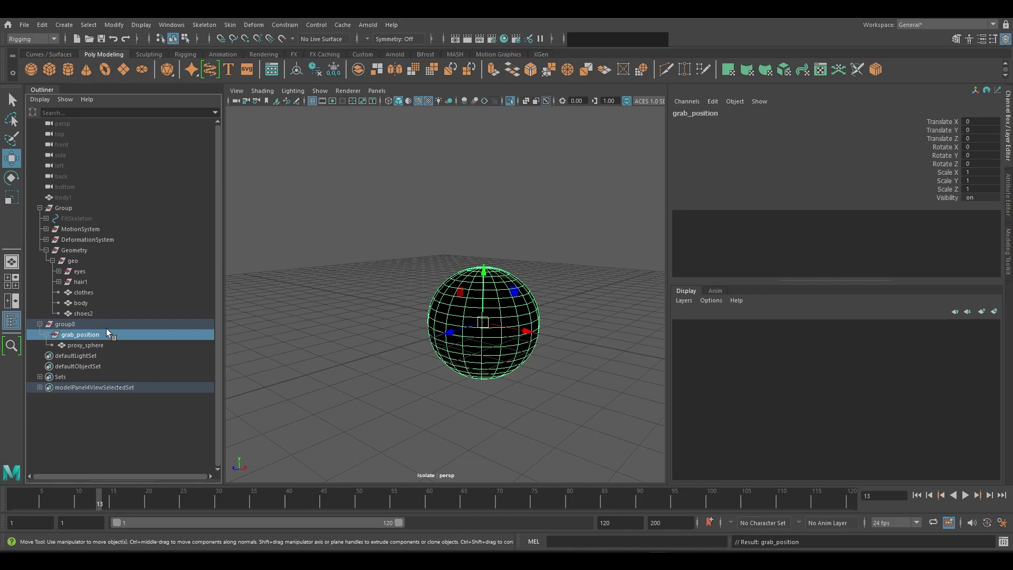
# - Rename the outermost group of the sphere pareting_grabber_R
pyautogui.click(87, 321)
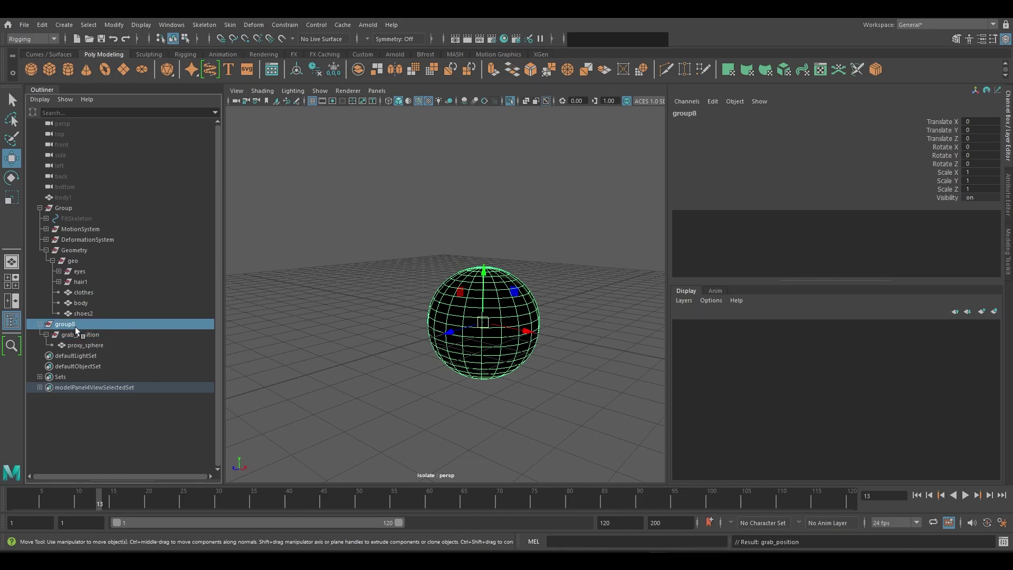
pyautogui.doubleClick(75, 325)
pyautogui.write('pareting_grabber_R')
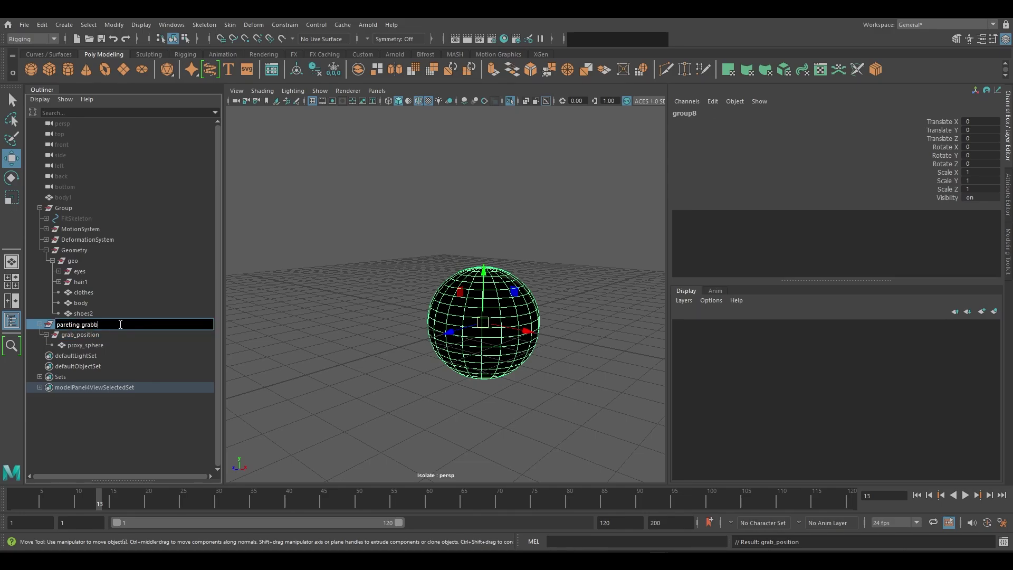
pyautogui.press('Return')
# - Duplicate pareting_grabber_R, move the copy about 30 units along X and show the whole scene again
pyautogui.hotkey('ctrl', 'd')
pyautogui.moveTo(430, 323); pyautogui.dragTo(532, 331)
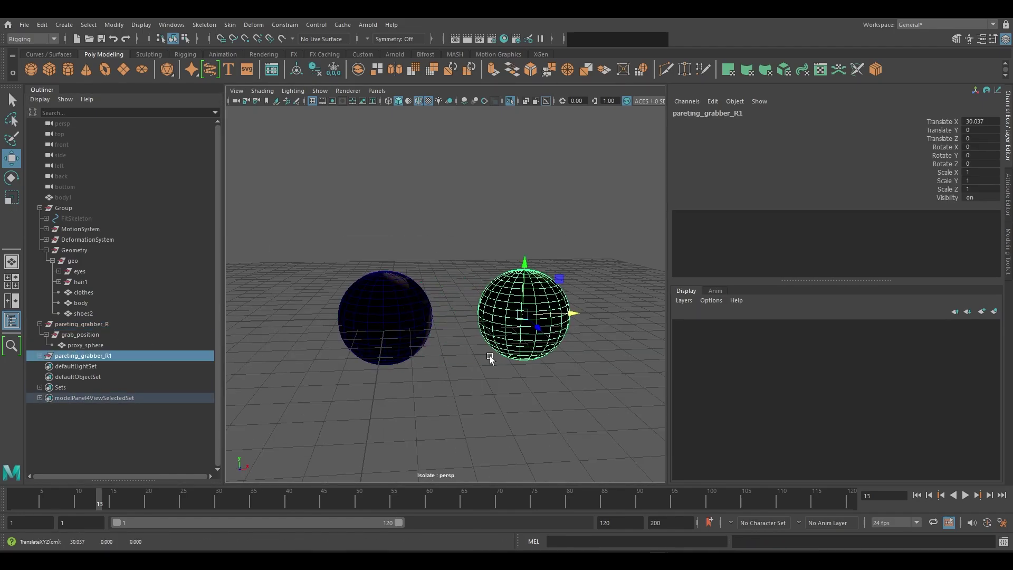
pyautogui.click(464, 368)
pyautogui.hotkey('ctrl', '1')
pyautogui.keyDown('alt'); pyautogui.moveTo(464, 365); pyautogui.dragTo(357, 383, button='right'); pyautogui.keyUp('alt')
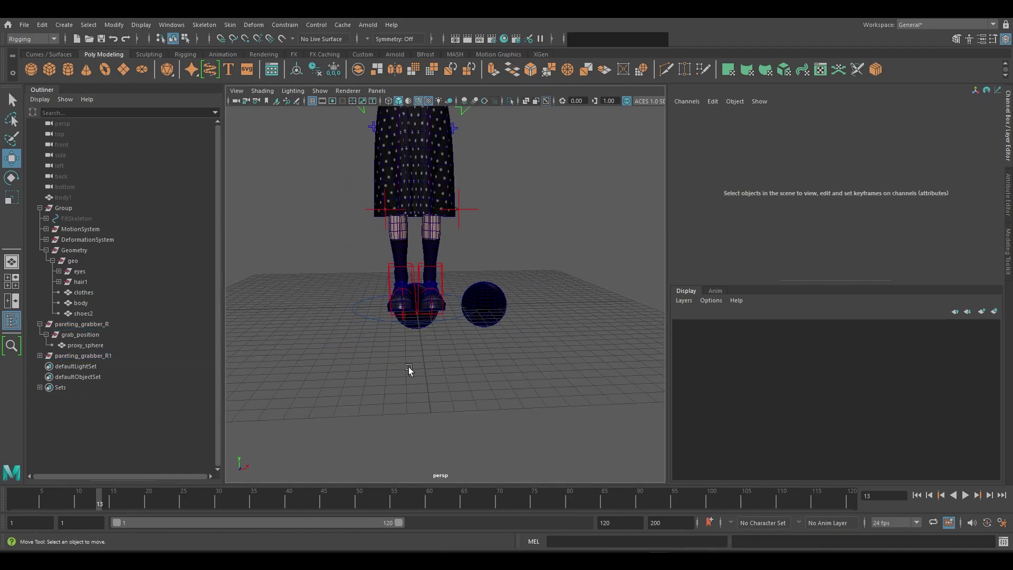
# - Move pareting_grabber_R below the right hand at about X -68, Y 102, and the copy below the left hand at about X 63, Y 100
pyautogui.click(87, 326)
pyautogui.scroll(-7, 422, 303)
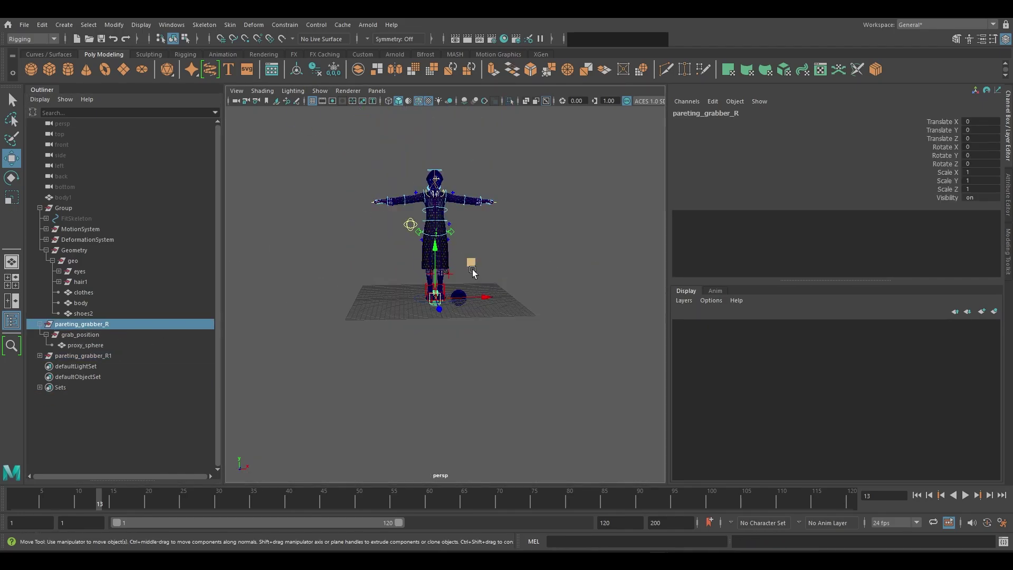
pyautogui.moveTo(472, 270); pyautogui.dragTo(397, 196)
pyautogui.click(70, 355)
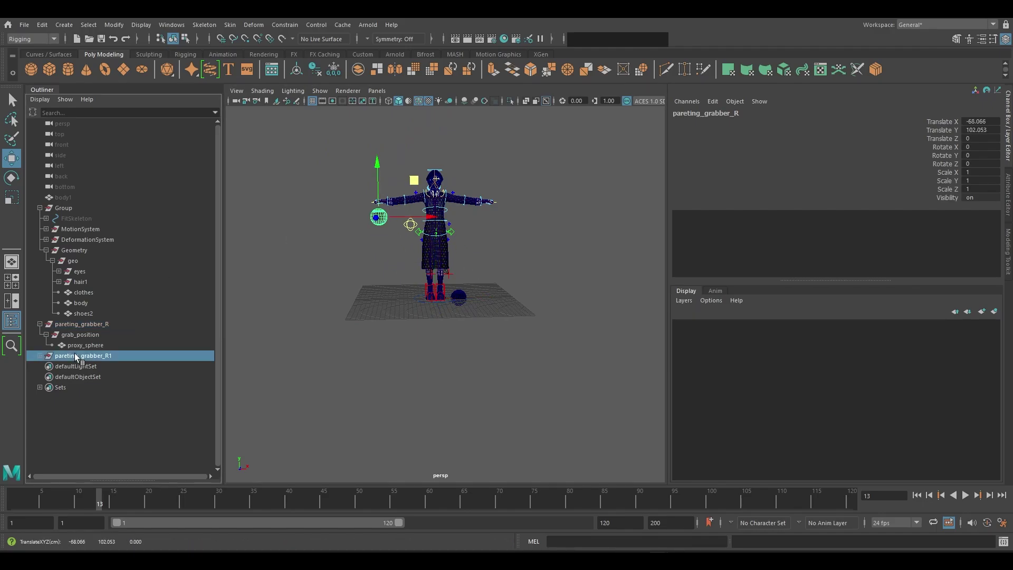
pyautogui.moveTo(491, 264); pyautogui.dragTo(519, 184)
# - Switch both arms from FK to IK using the two cross-shaped controls above the shoulders
pyautogui.click(509, 270)
pyautogui.press('space')
pyautogui.moveTo(504, 253); pyautogui.dragTo(499, 259)
pyautogui.scroll(-8, 514, 227)
pyautogui.keyDown('alt'); pyautogui.moveTo(520, 222); pyautogui.dragTo(475, 325, button='middle'); pyautogui.keyUp('alt')
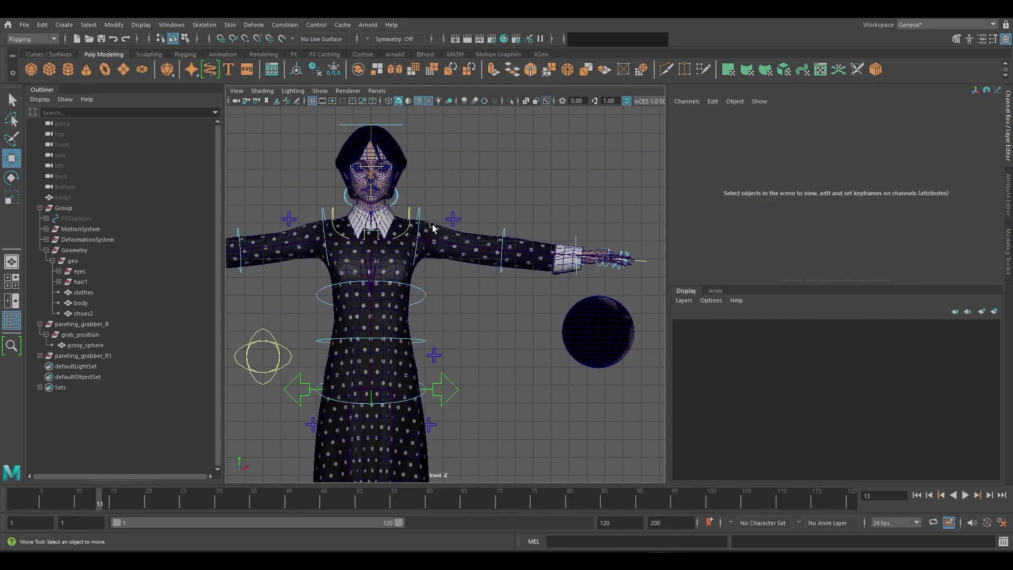
pyautogui.click(289, 219)
pyautogui.keyDown('shift'); pyautogui.click(452, 219); pyautogui.keyUp('shift')
pyautogui.click(943, 122)
pyautogui.moveTo(623, 229); pyautogui.dragTo(652, 220, button='middle')
pyautogui.click(595, 203)
# - Rename the duplicated grabber group beside the left hand pareting_grabber_L
pyautogui.press('space')
pyautogui.moveTo(585, 207); pyautogui.dragTo(519, 217)
pyautogui.keyDown('alt'); pyautogui.moveTo(520, 218); pyautogui.dragTo(497, 283, button='middle'); pyautogui.keyUp('alt')
pyautogui.scroll(5, 498, 285)
pyautogui.press('q')
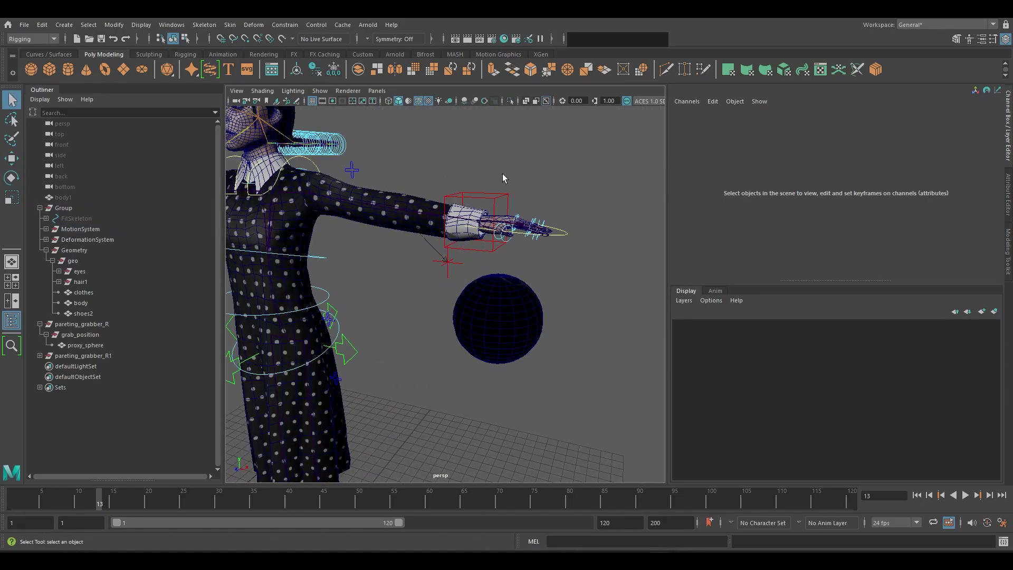
pyautogui.moveTo(498, 195); pyautogui.dragTo(488, 201)
pyautogui.keyDown('ctrl'); pyautogui.click(100, 356); pyautogui.keyUp('ctrl')
pyautogui.doubleClick(100, 356)
pyautogui.press('BackSpace')
pyautogui.press('BackSpace')
pyautogui.write('L')
pyautogui.press('Return')
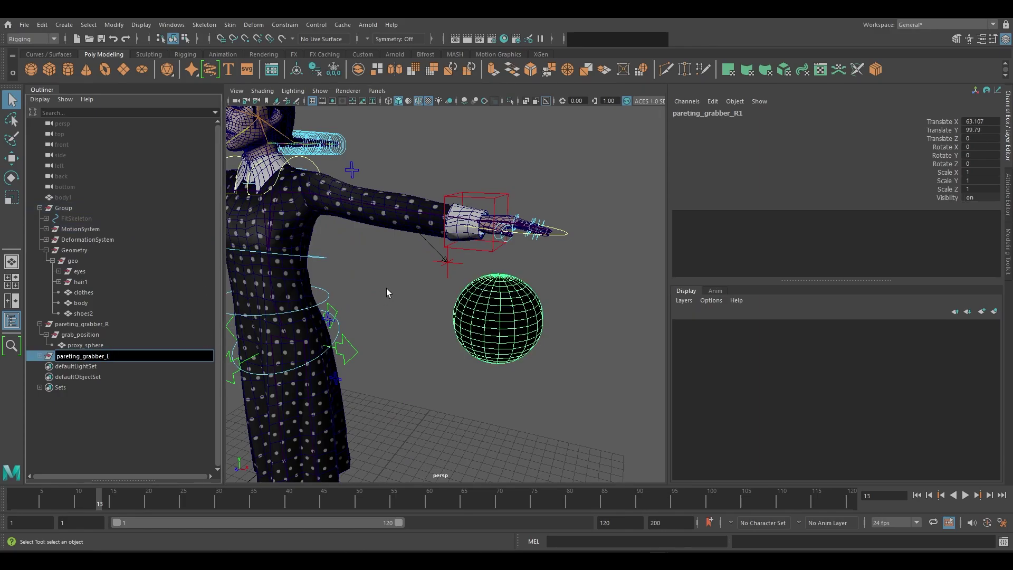
# - Open the Parent constraint options and turn off Maintain offset
pyautogui.click(388, 289)
pyautogui.click(101, 356)
pyautogui.click(285, 26)
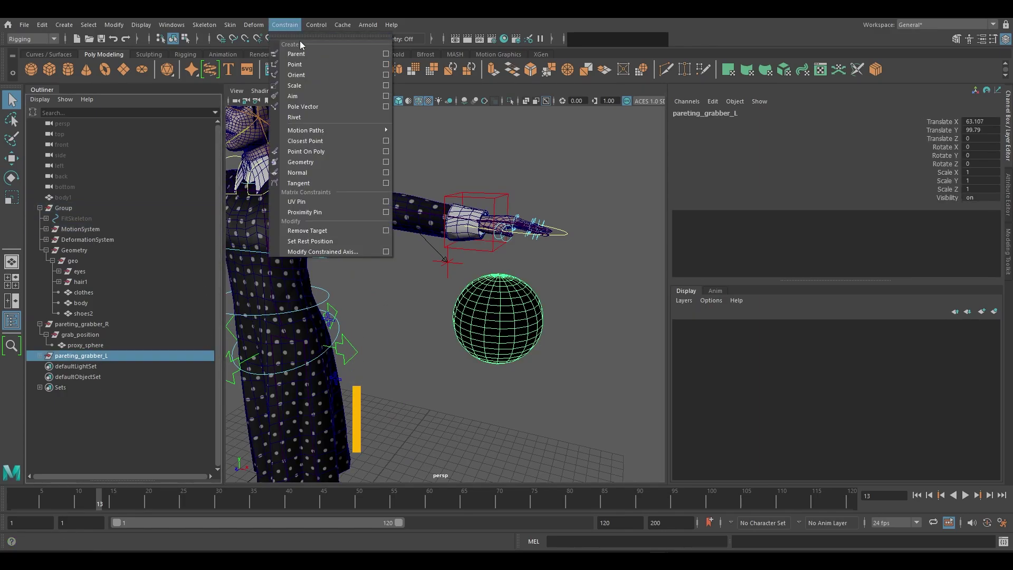
pyautogui.click(385, 53)
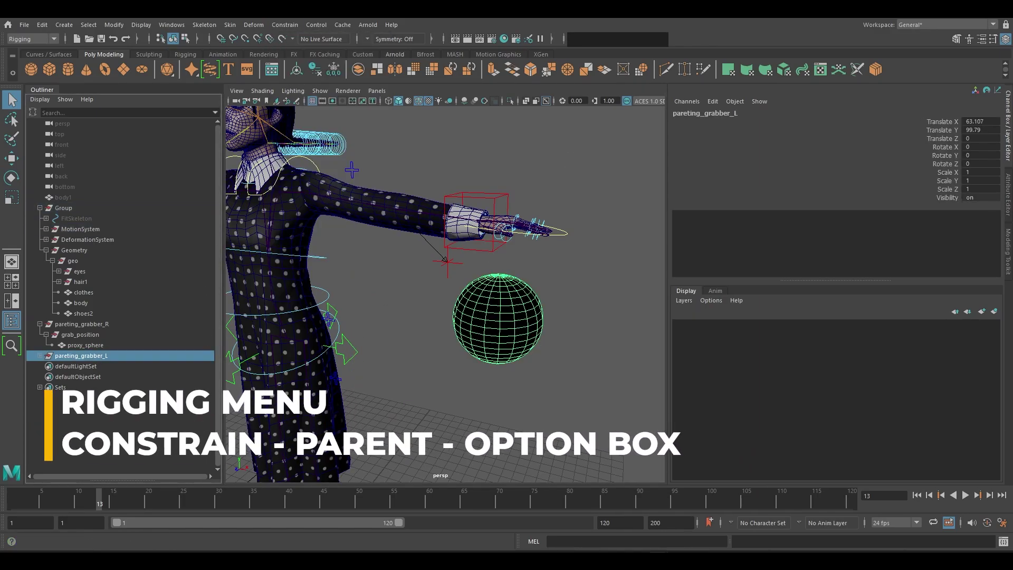
pyautogui.moveTo(548, 126); pyautogui.dragTo(842, 143)
pyautogui.click(739, 167)
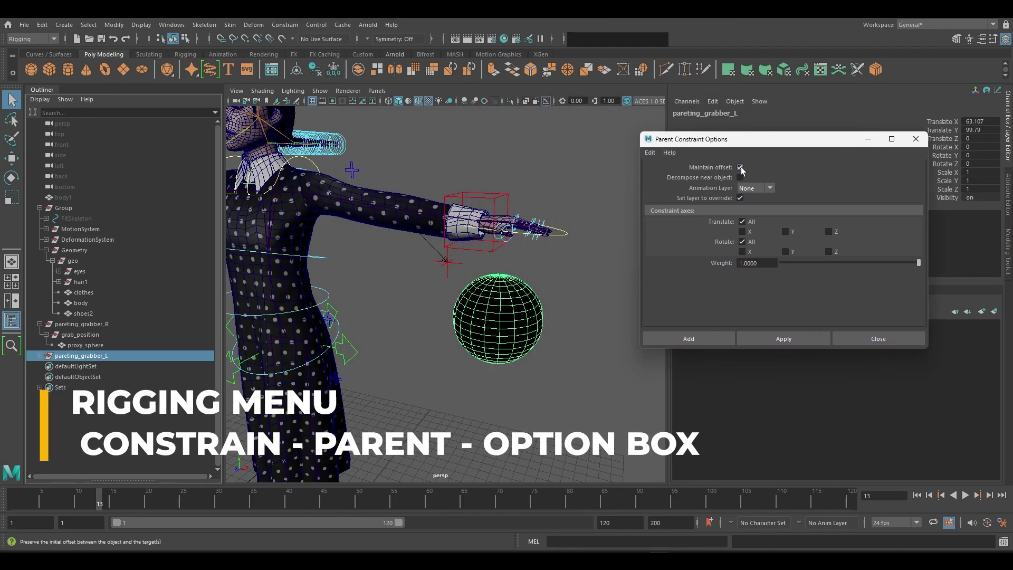
# - Parent-constrain pareting_grabber_L to the left hand's IK control, IKArm_L
pyautogui.keyDown('ctrl'); pyautogui.click(101, 356); pyautogui.keyUp('ctrl')
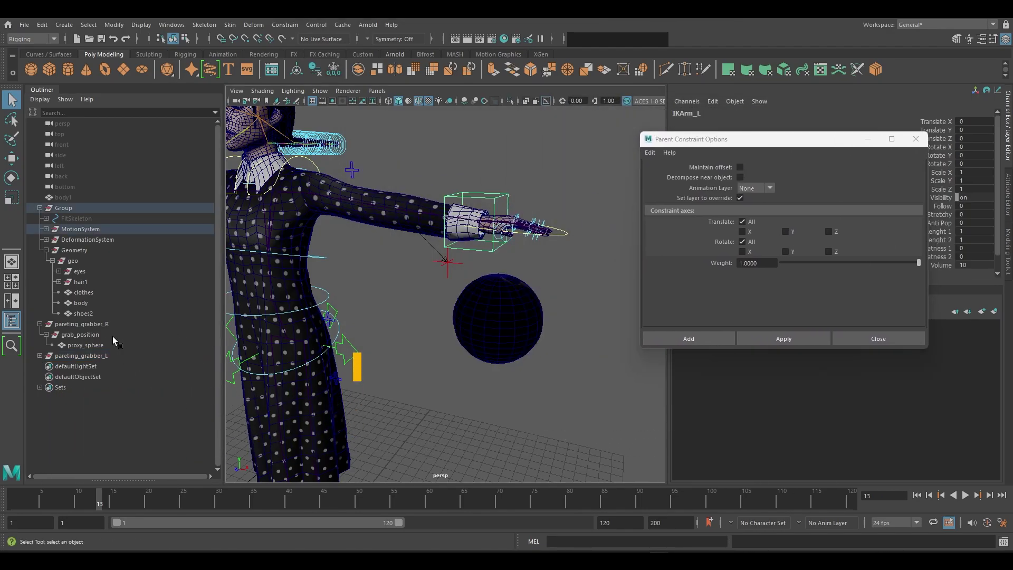
pyautogui.keyDown('ctrl'); pyautogui.click(61, 355); pyautogui.keyUp('ctrl')
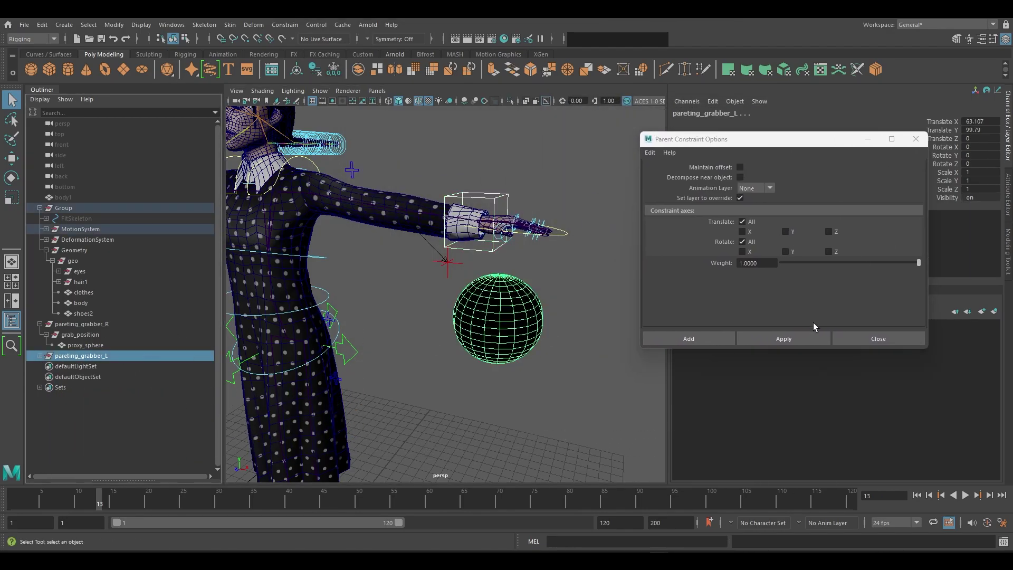
pyautogui.click(800, 337)
pyautogui.click(525, 331)
pyautogui.press('a')
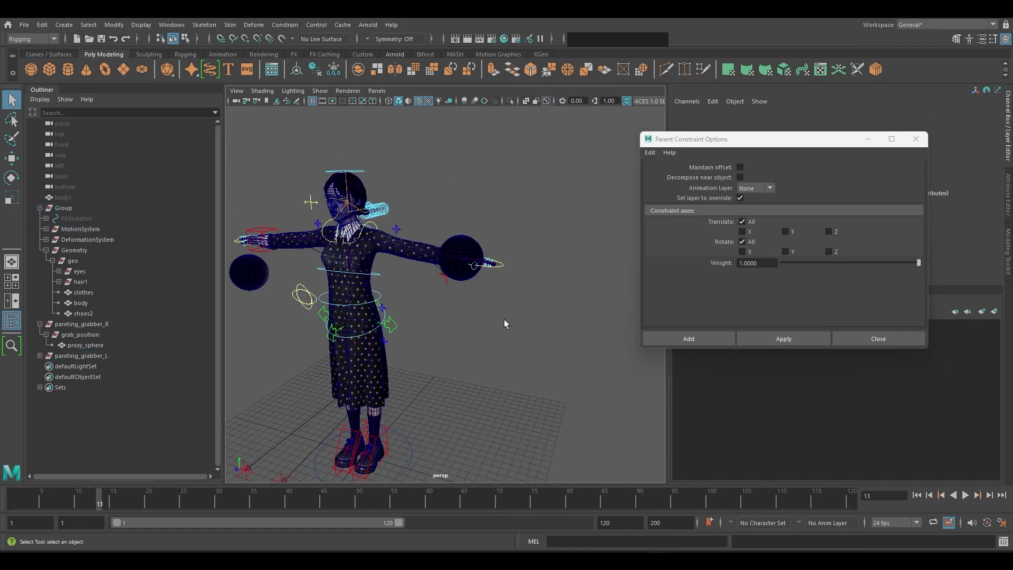
# - Parent-constrain pareting_grabber_R to the right hand's IK control, IKArm_R, and close the constraint options
pyautogui.click(384, 268)
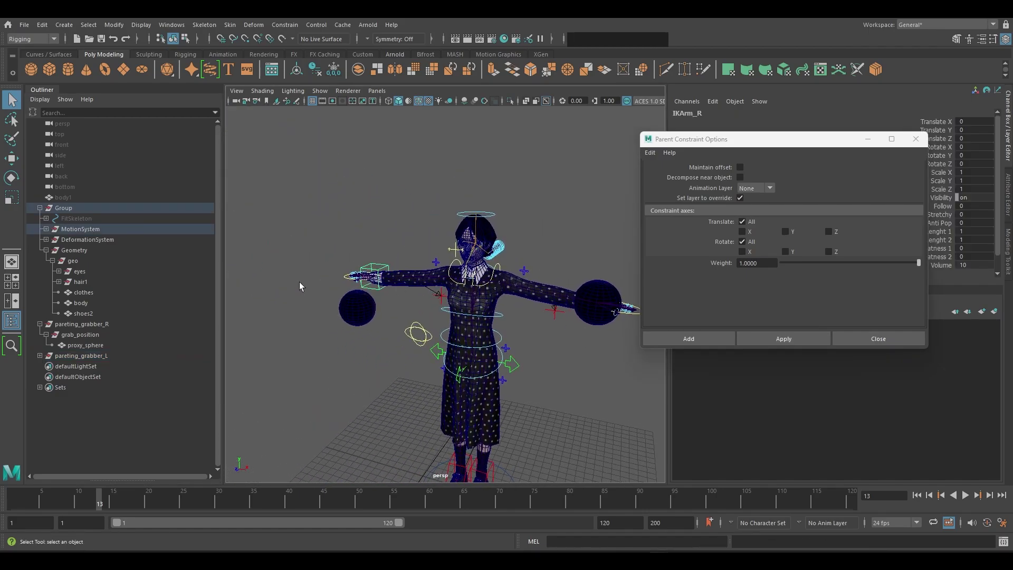
pyautogui.keyDown('ctrl'); pyautogui.click(97, 324); pyautogui.keyUp('ctrl')
pyautogui.click(799, 339)
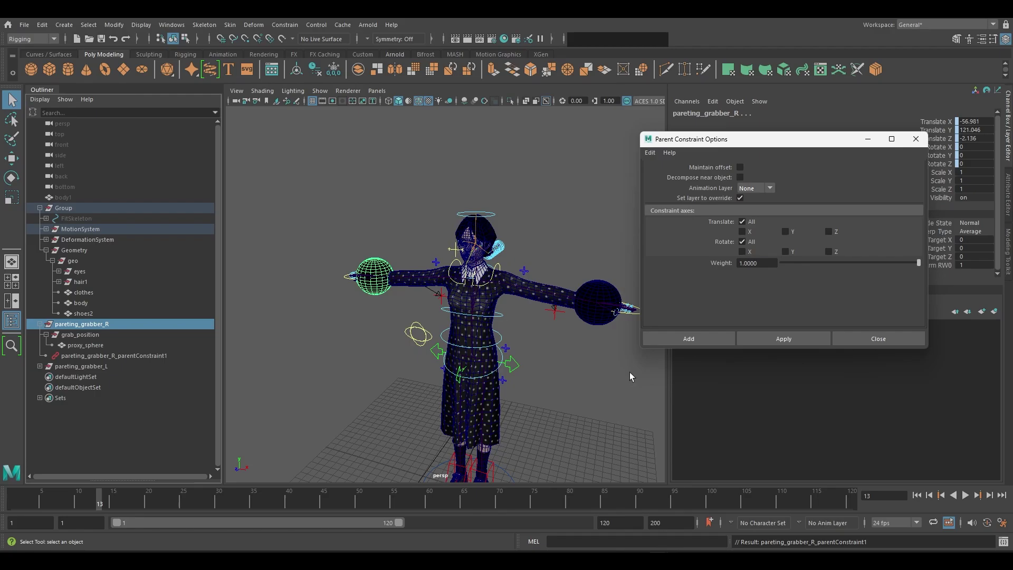
pyautogui.click(865, 339)
# - Delete the parent constraint nodes from both pareting_grabber_R and pareting_grabber_L
pyautogui.click(93, 356)
pyautogui.press('Delete')
pyautogui.click(39, 356)
pyautogui.click(72, 376)
pyautogui.press('Delete')
pyautogui.click(590, 361)
# - Set Translate X of the grab_position group under pareting_grabber_L to 8 in the front wireframe view
pyautogui.scroll(10, 590, 360)
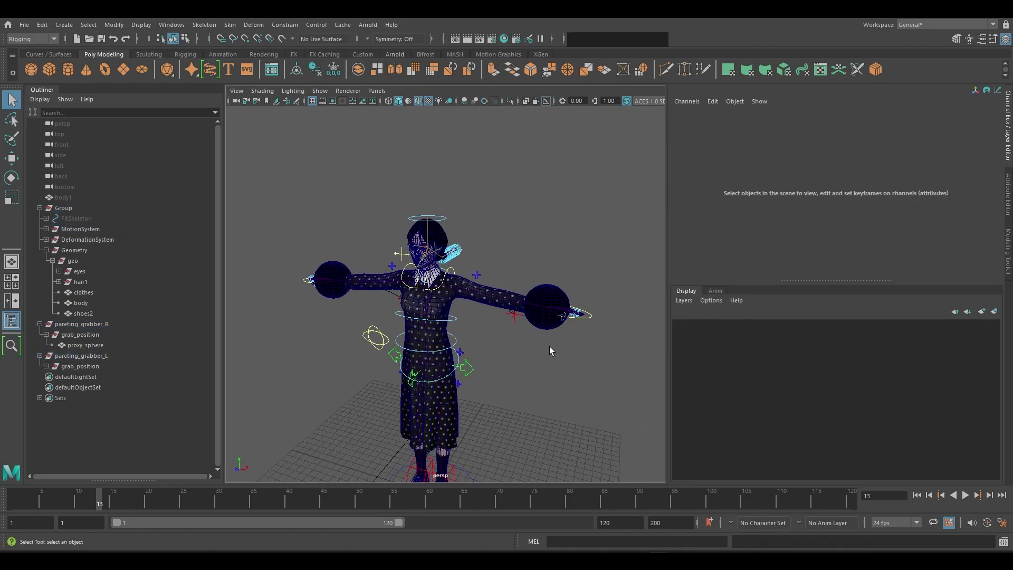
pyautogui.press('5')
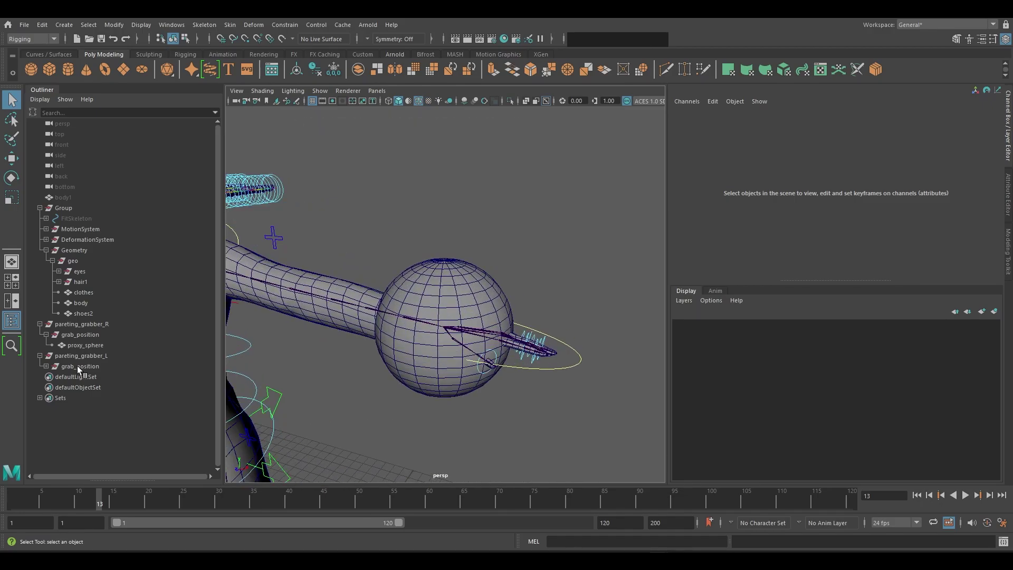
pyautogui.click(79, 365)
pyautogui.press('w')
pyautogui.keyDown('alt'); pyautogui.moveTo(432, 320); pyautogui.dragTo(557, 346); pyautogui.keyUp('alt')
pyautogui.press('space')
pyautogui.scroll(8, 495, 310)
pyautogui.keyDown('alt'); pyautogui.moveTo(614, 280); pyautogui.dragTo(390, 355, button='middle'); pyautogui.keyUp('alt')
pyautogui.press('4')
pyautogui.click(986, 123)
pyautogui.write('8')
pyautogui.press('Return')
# - Lower the left grab_position group toward the palm by setting its Translate Y to -4
pyautogui.scroll(-5, 475, 266)
pyautogui.moveTo(449, 264); pyautogui.dragTo(449, 285)
pyautogui.click(984, 128)
pyautogui.write('-4')
pyautogui.press('Return')
pyautogui.click(549, 296)
# - Set Translate X of the grab_position group under pareting_grabber_R to -8
pyautogui.scroll(-4, 506, 293)
pyautogui.keyDown('alt'); pyautogui.moveTo(364, 287); pyautogui.dragTo(626, 291, button='middle'); pyautogui.keyUp('alt')
pyautogui.scroll(3, 430, 298)
pyautogui.keyDown('alt'); pyautogui.moveTo(320, 283); pyautogui.dragTo(404, 286, button='middle'); pyautogui.keyUp('alt')
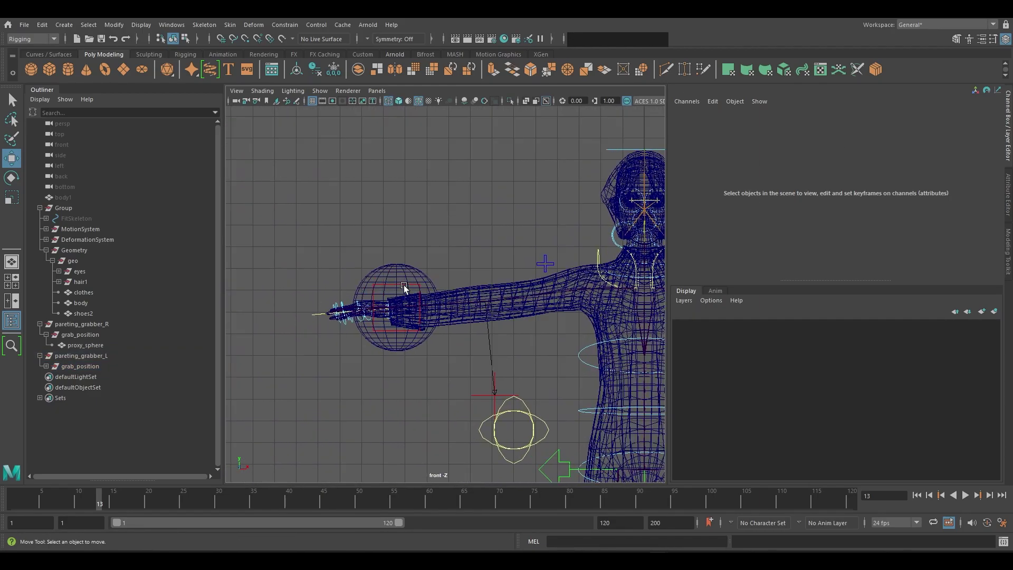
pyautogui.click(416, 268)
pyautogui.click(416, 268)
pyautogui.click(82, 334)
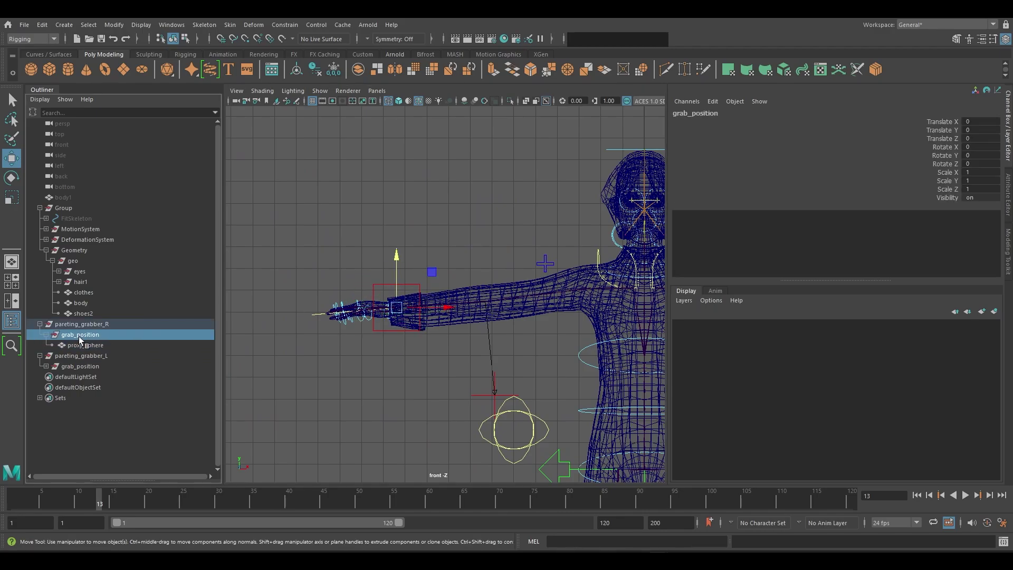
pyautogui.scroll(2, 391, 309)
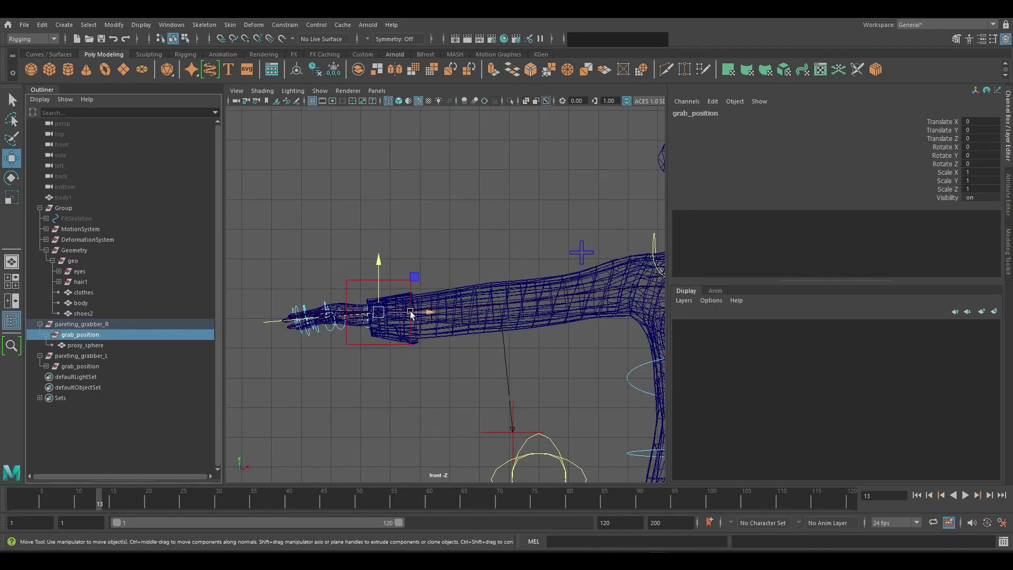
pyautogui.moveTo(411, 314); pyautogui.dragTo(379, 314)
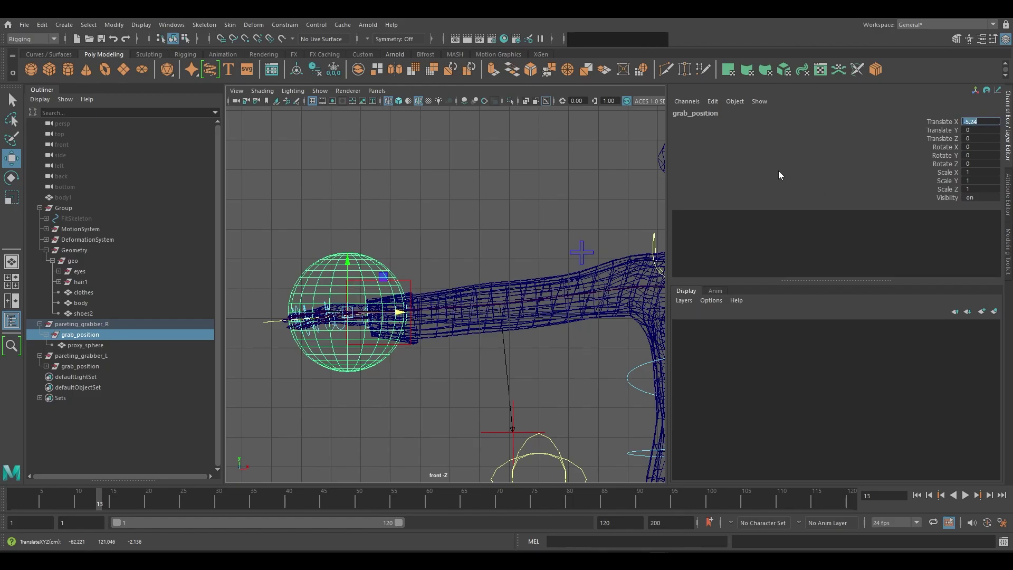
pyautogui.press('Return')
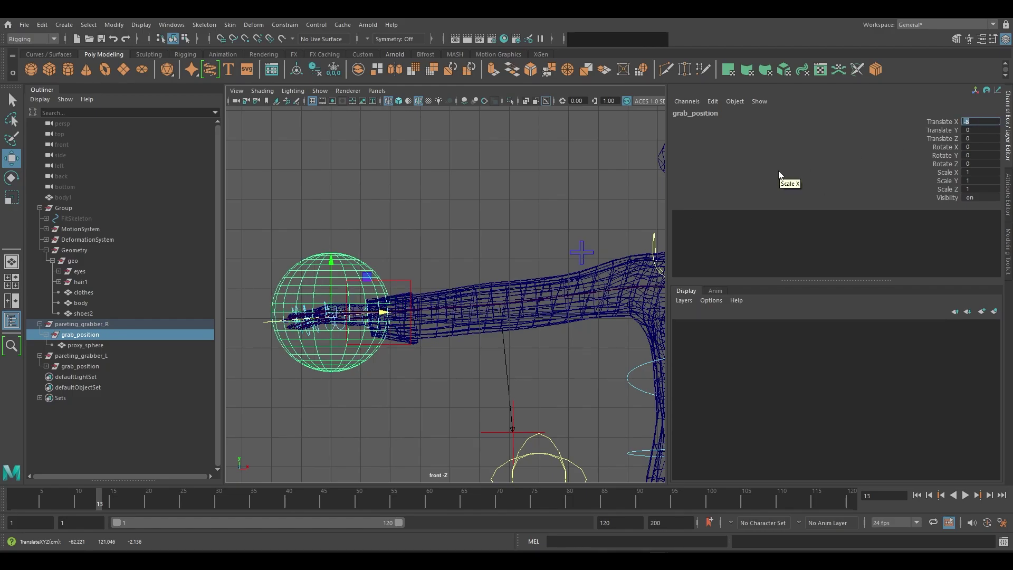
# - Lower the right grab_position group toward the palm by setting its Translate Y to -4
pyautogui.moveTo(334, 276); pyautogui.dragTo(348, 258)
pyautogui.press('space')
pyautogui.scroll(-5, 348, 258)
pyautogui.keyDown('alt'); pyautogui.moveTo(348, 258); pyautogui.dragTo(485, 273, button='middle'); pyautogui.keyUp('alt')
pyautogui.click(969, 130)
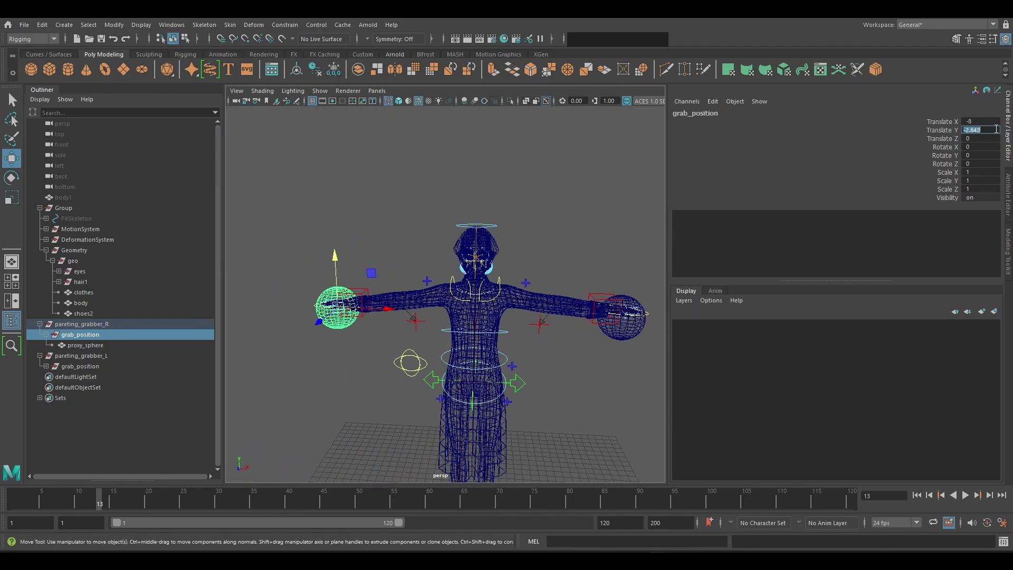
pyautogui.write('-4')
pyautogui.press('Return')
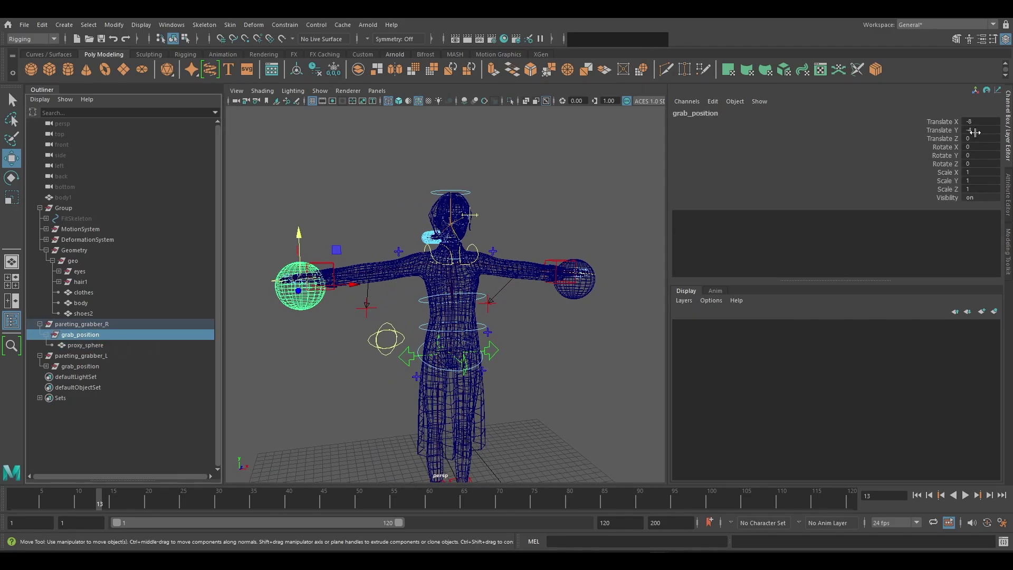
pyautogui.click(80, 366)
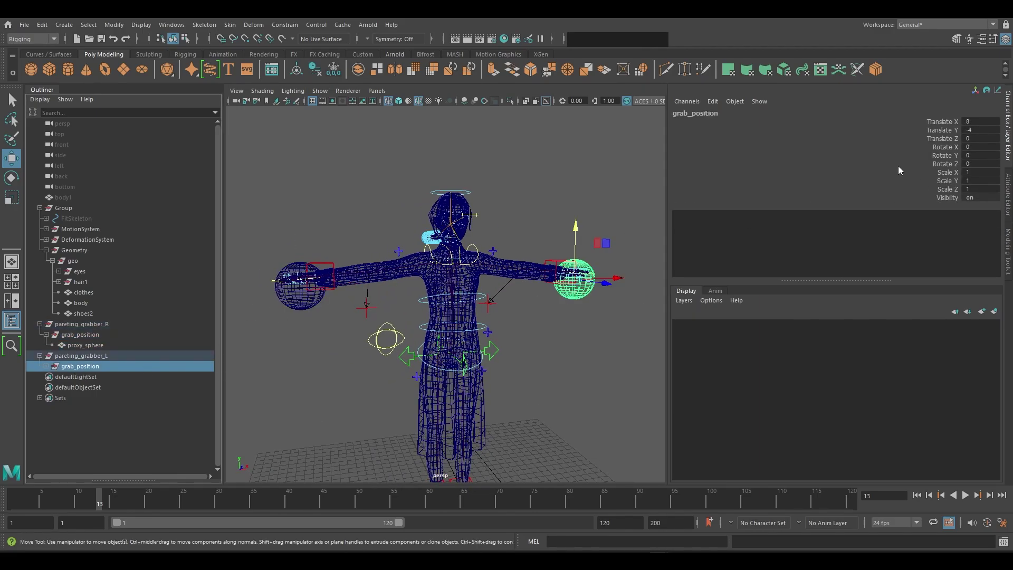
# - Switch both arms to FK by setting FKIKBlend to 0 on the left and right FKIKArm controls
pyautogui.click(577, 357)
pyautogui.keyDown('alt'); pyautogui.moveTo(510, 294); pyautogui.dragTo(480, 311); pyautogui.keyUp('alt')
pyautogui.click(579, 322)
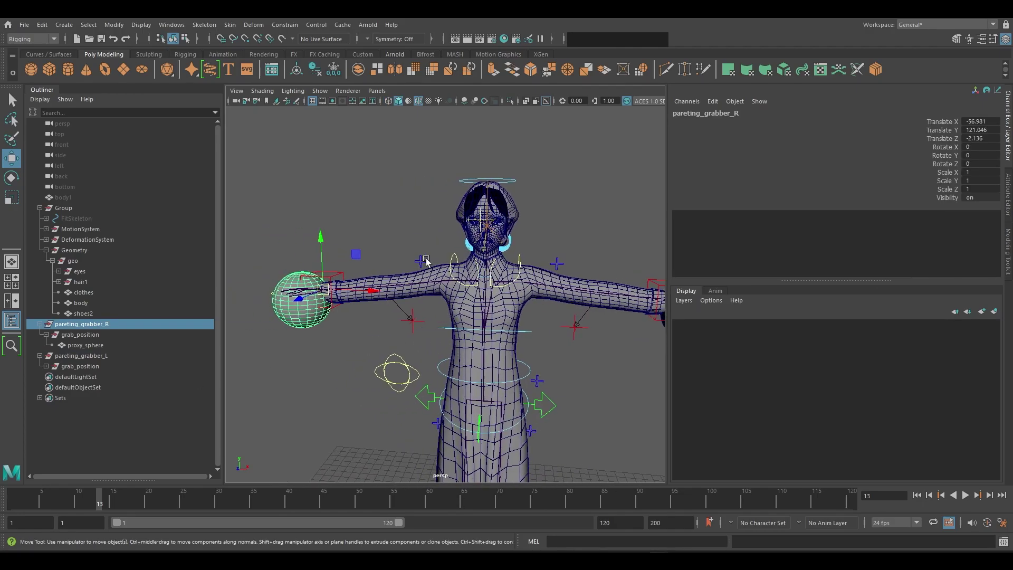
pyautogui.click(422, 262)
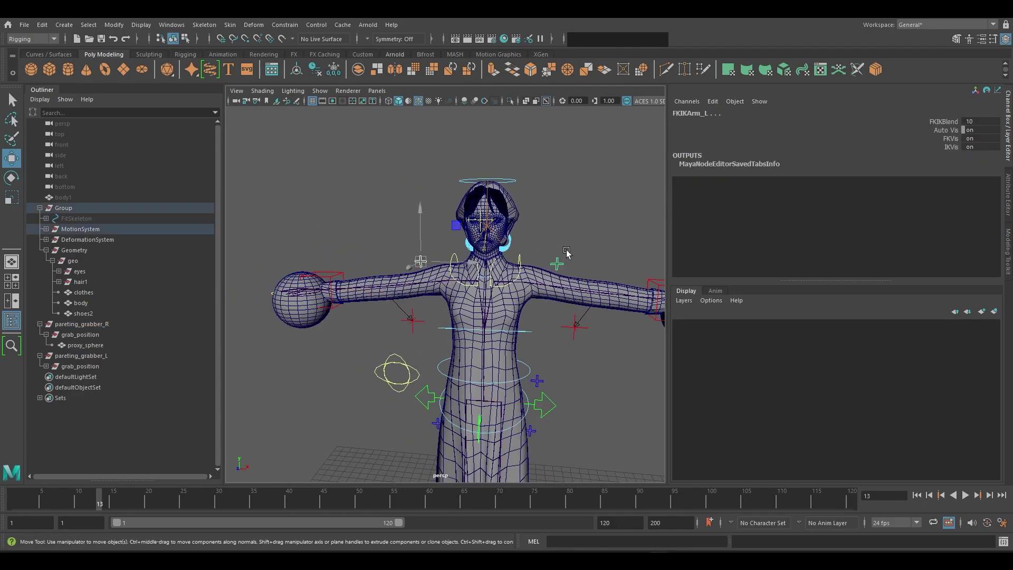
pyautogui.click(955, 121)
pyautogui.moveTo(638, 240); pyautogui.dragTo(437, 270, button='middle')
pyautogui.press('f')
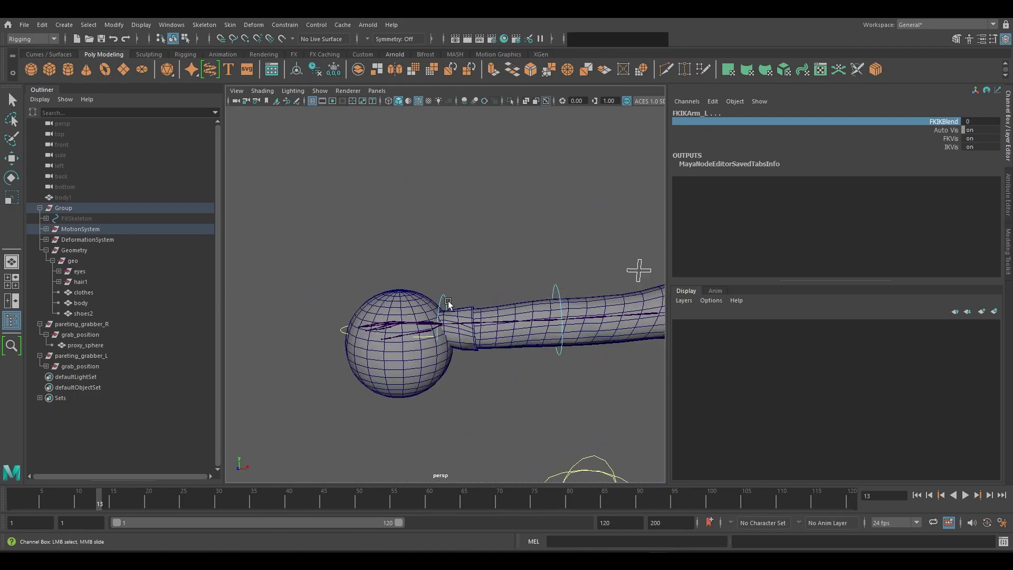
# - Parent-constrain pareting_grabber_R to the right FK wrist control with Maintain offset enabled
pyautogui.click(81, 324)
pyautogui.press('w')
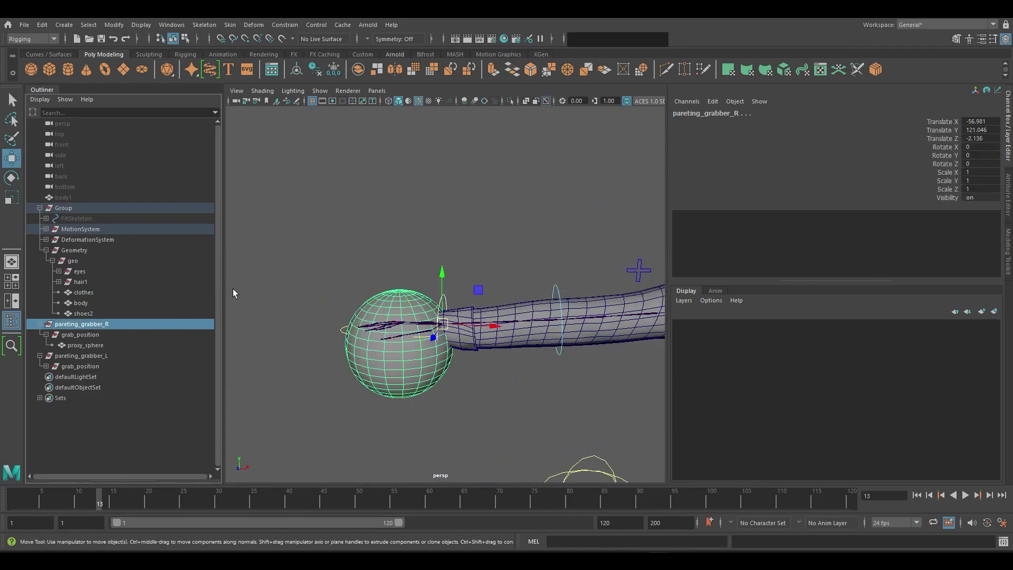
pyautogui.click(285, 25)
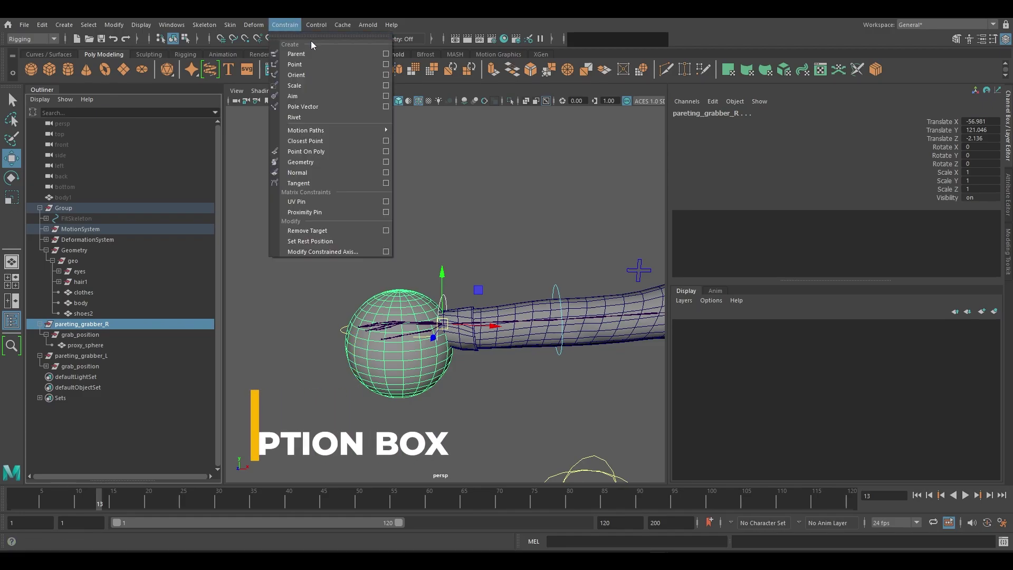
pyautogui.click(386, 55)
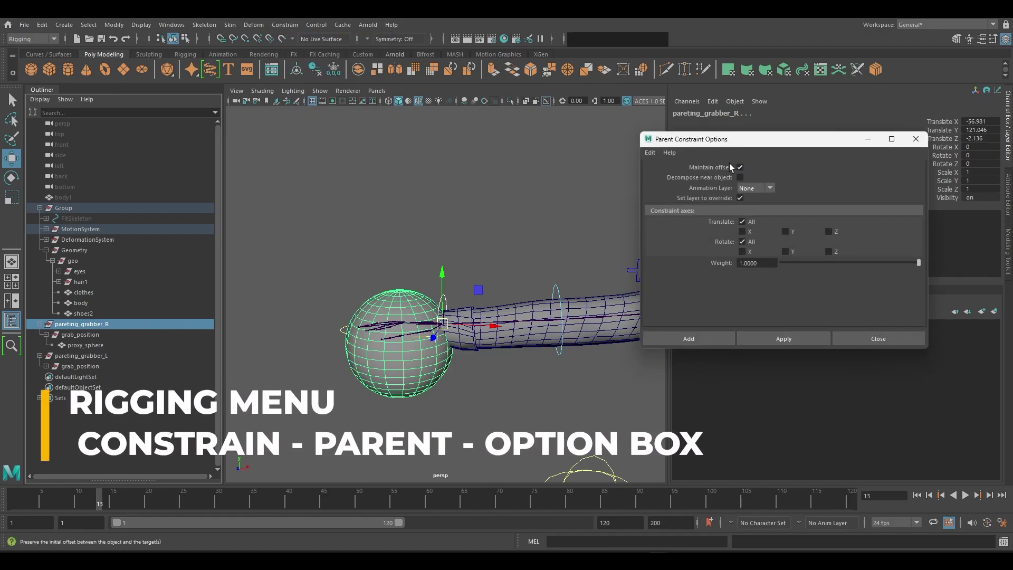
pyautogui.click(781, 334)
# - Parent-constrain pareting_grabber_L to the left FK wrist control with the same Maintain offset options
pyautogui.scroll(-3, 486, 357)
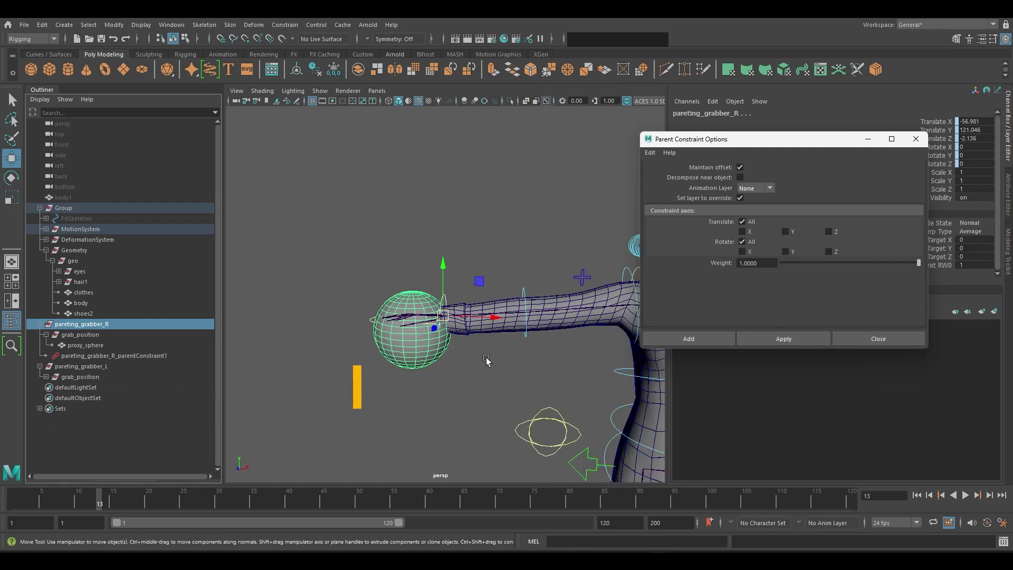
pyautogui.keyDown('alt'); pyautogui.moveTo(485, 356); pyautogui.dragTo(328, 363, button='middle'); pyautogui.keyUp('alt')
pyautogui.scroll(-5, 330, 362)
pyautogui.keyDown('alt'); pyautogui.moveTo(428, 340); pyautogui.dragTo(353, 329, button='middle'); pyautogui.keyUp('alt')
pyautogui.scroll(5, 439, 299)
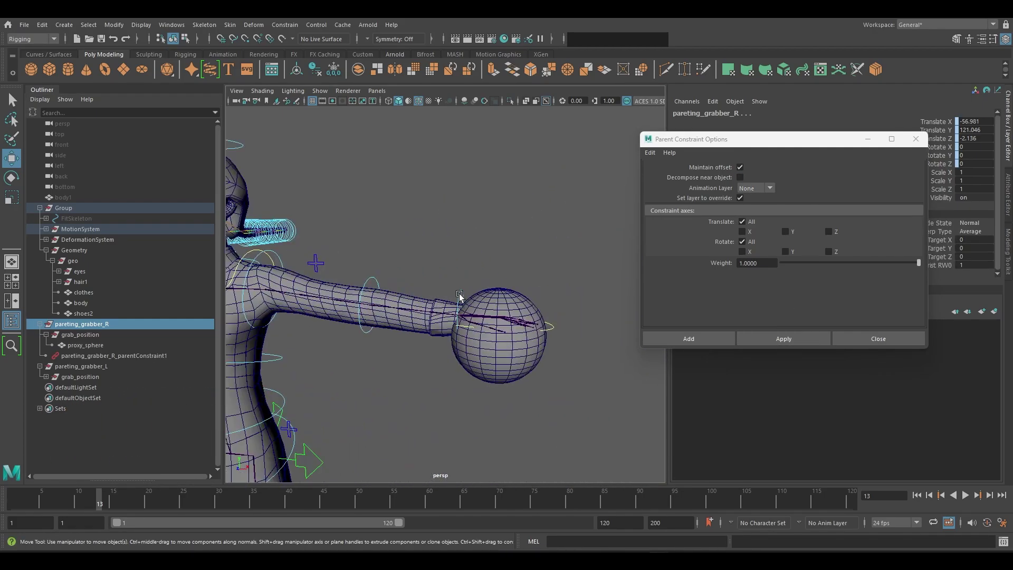
pyautogui.click(459, 296)
pyautogui.keyDown('ctrl'); pyautogui.click(67, 366); pyautogui.keyUp('ctrl')
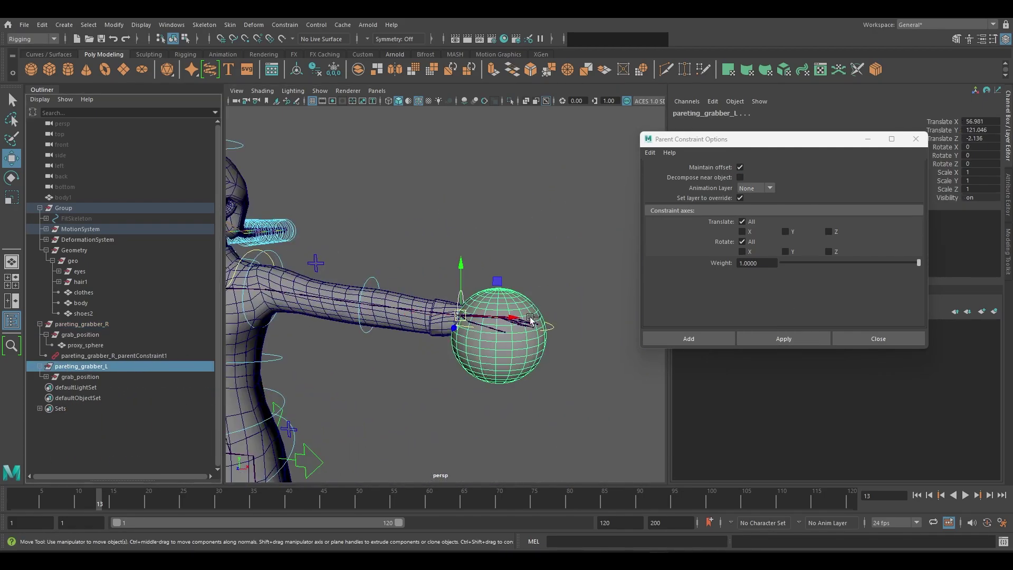
pyautogui.click(784, 339)
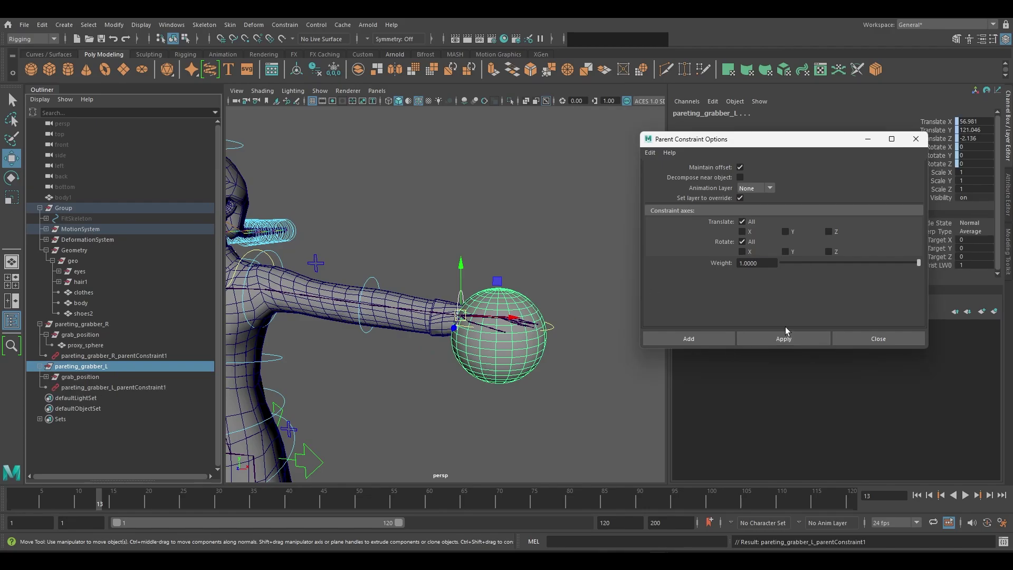
pyautogui.click(865, 338)
pyautogui.click(527, 385)
pyautogui.scroll(-3, 501, 371)
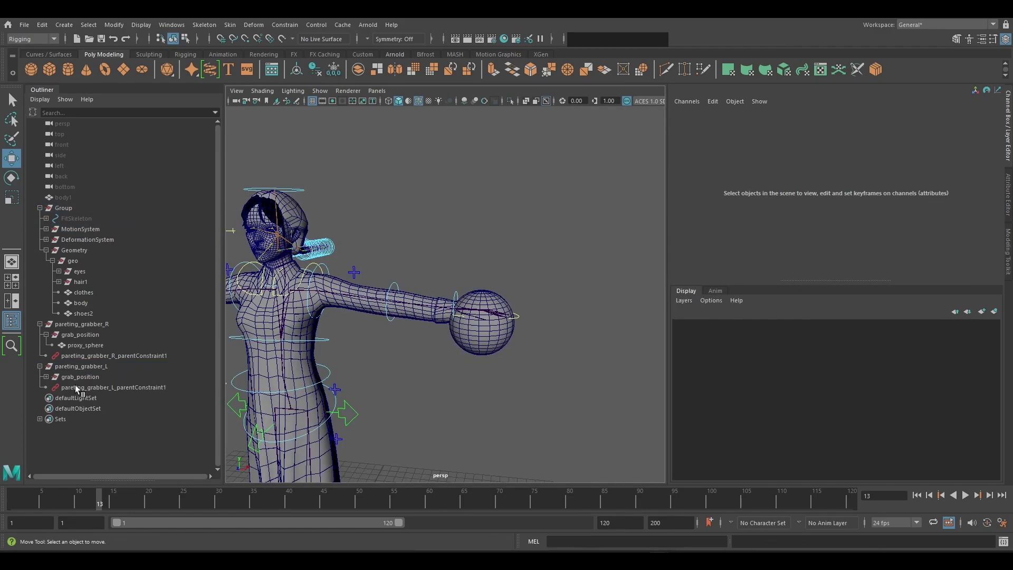
# - Switch both arms back to IK by setting FKIKBlend to 10 on the left and right FKIKArm controls
pyautogui.click(86, 367)
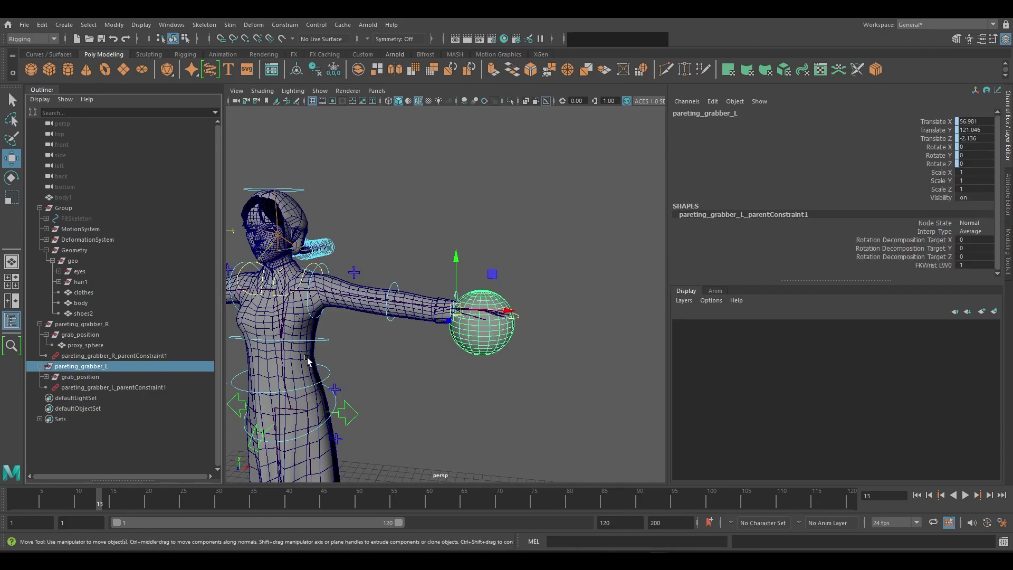
pyautogui.press('f')
pyautogui.scroll(-5, 493, 322)
pyautogui.scroll(3, 506, 306)
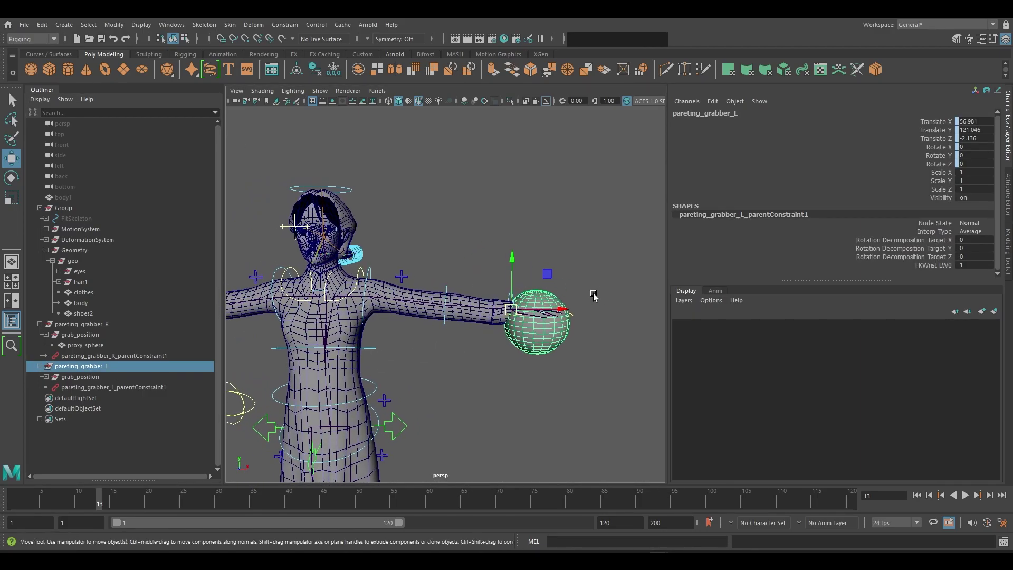
pyautogui.click(421, 273)
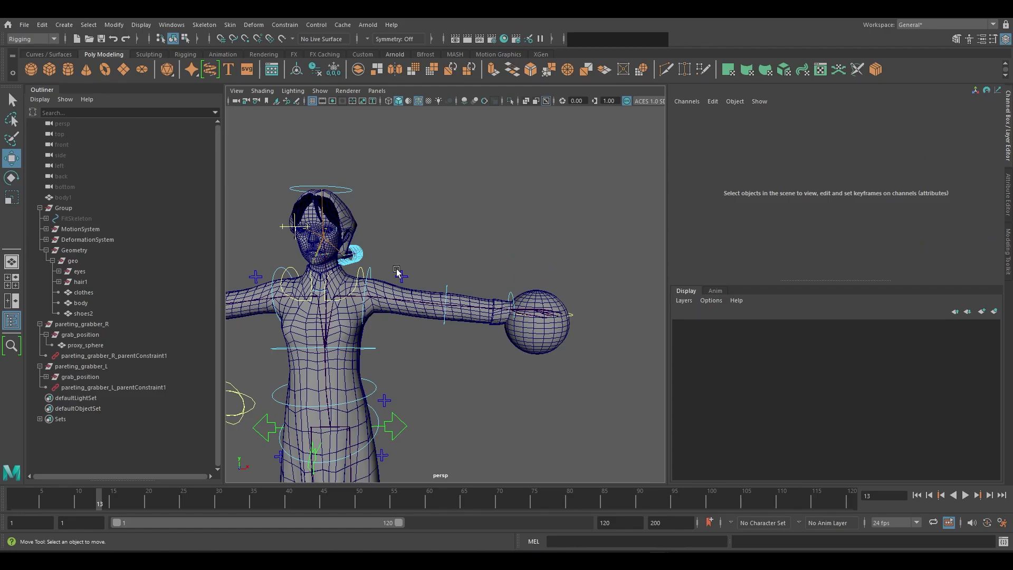
pyautogui.click(400, 273)
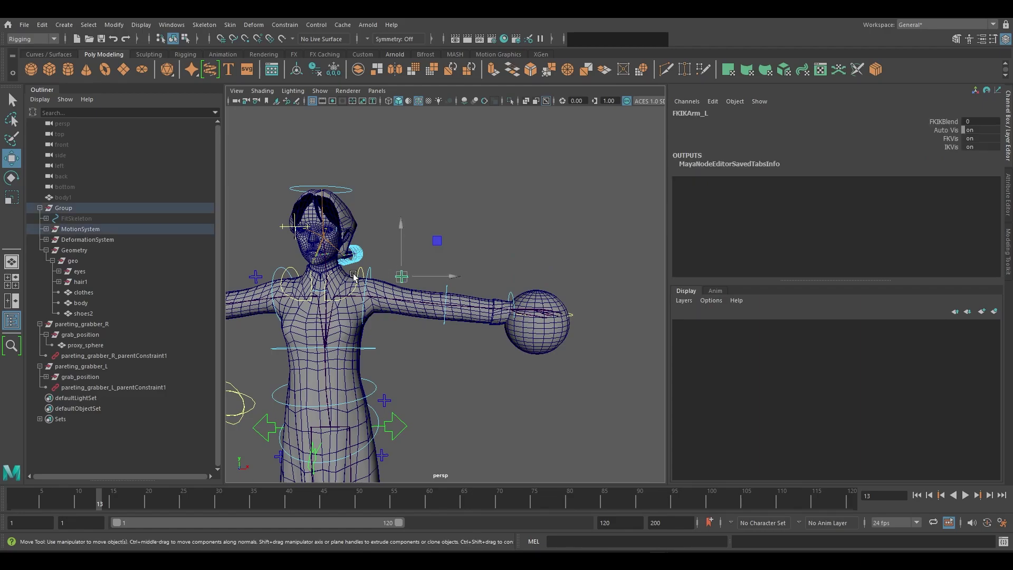
pyautogui.click(963, 121)
pyautogui.moveTo(560, 269); pyautogui.dragTo(573, 306, button='middle')
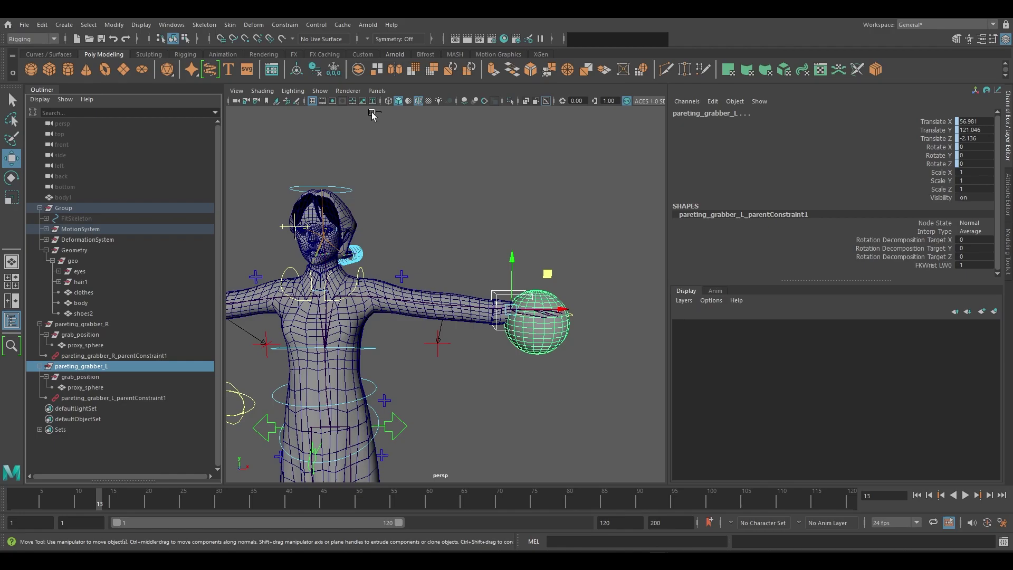
# - Add a parent constraint from the IKArm_L hand control to pareting_grabber_L with Maintain offset enabled
pyautogui.click(284, 25)
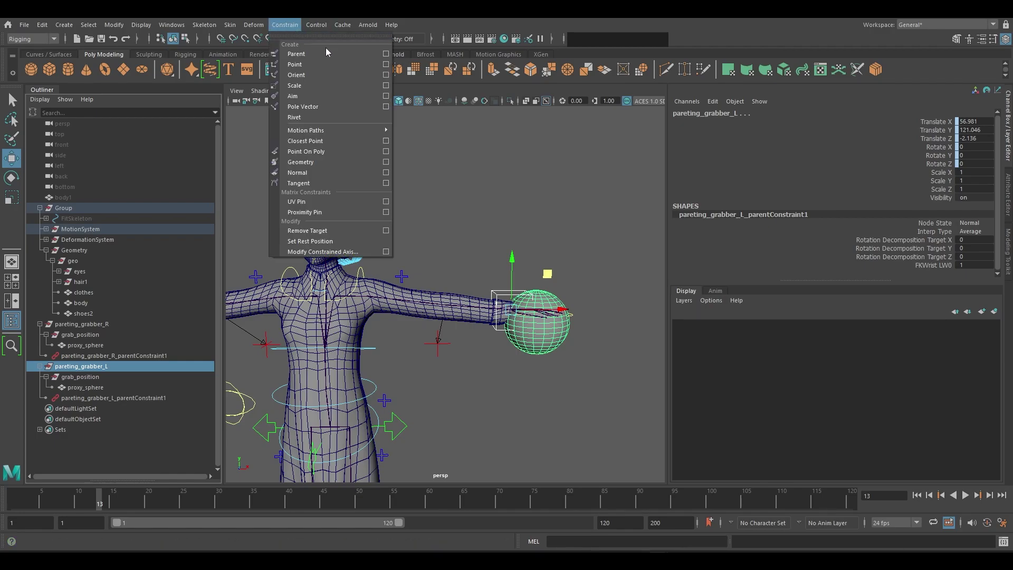
pyautogui.click(385, 54)
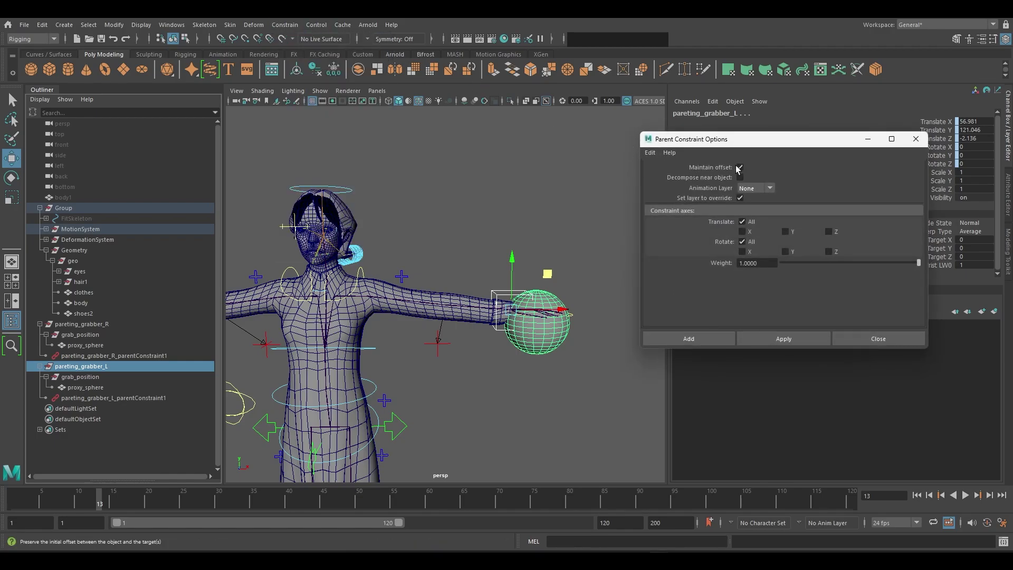
pyautogui.click(795, 338)
# - Add a parent constraint from the IKArm_R hand control to pareting_grabber_R with Maintain offset enabled
pyautogui.press('f')
pyautogui.click(95, 355)
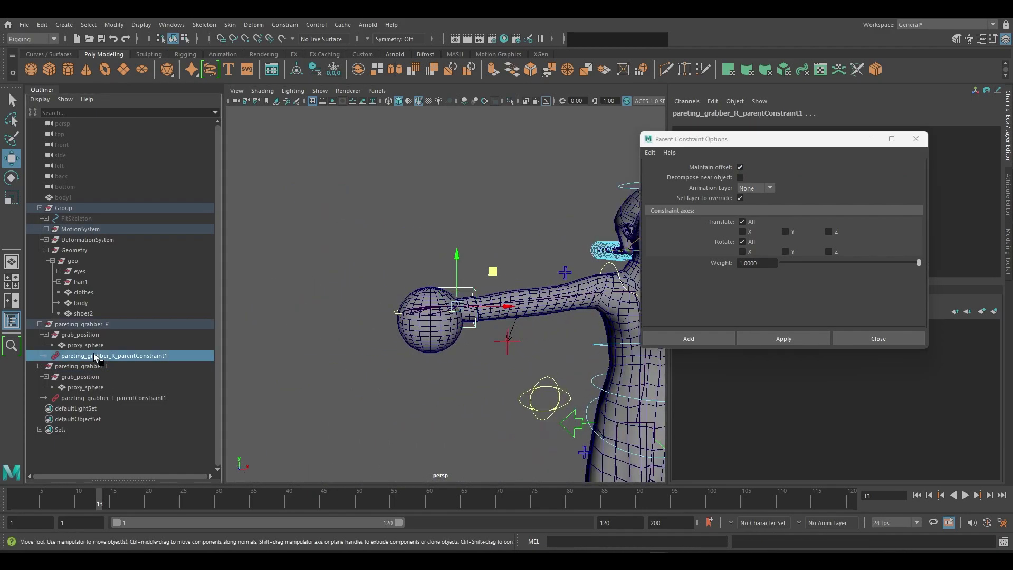
pyautogui.click(81, 324)
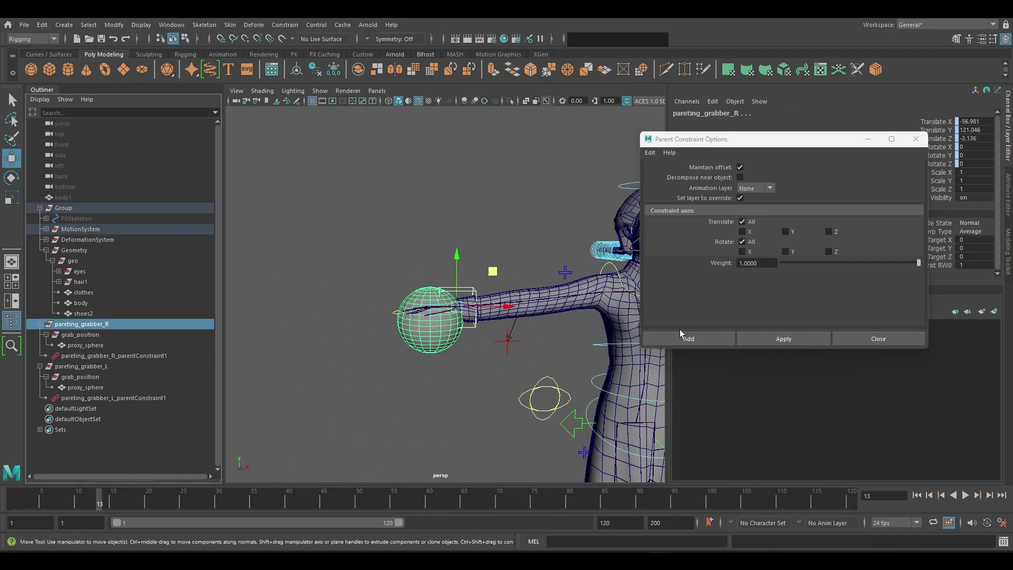
# - Test the grabber constraints by moving the IKArm_L and IKArm_R hand controls upward, and undo both moves
pyautogui.scroll(-5, 486, 343)
pyautogui.scroll(5, 487, 343)
pyautogui.click(469, 281)
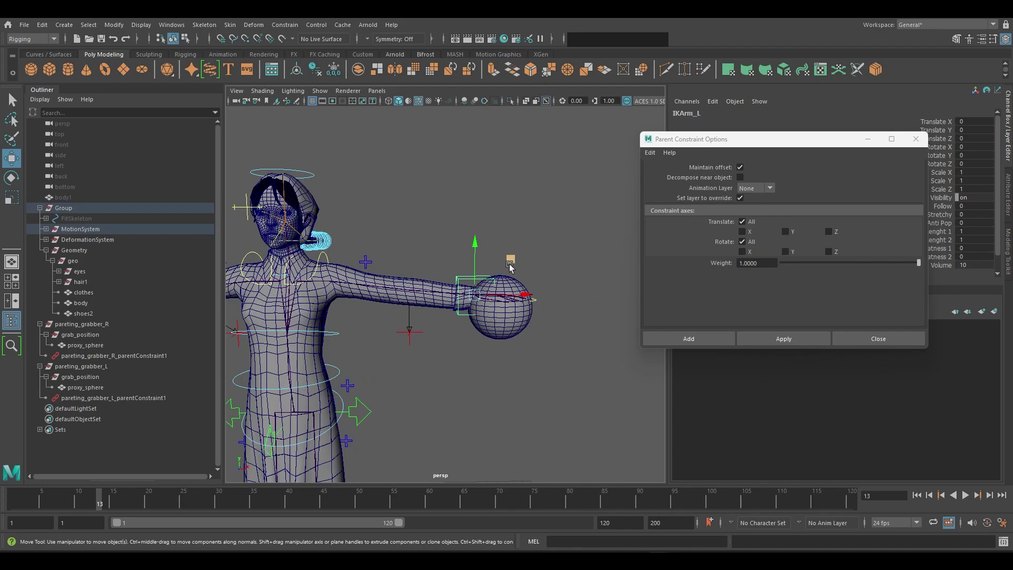
pyautogui.moveTo(510, 266); pyautogui.dragTo(504, 198, button='middle')
pyautogui.moveTo(502, 196); pyautogui.dragTo(493, 157)
pyautogui.hotkey('ctrl', 'z')
pyautogui.scroll(-4, 460, 274)
pyautogui.keyDown('alt'); pyautogui.moveTo(420, 291); pyautogui.dragTo(517, 287, button='middle'); pyautogui.keyUp('alt')
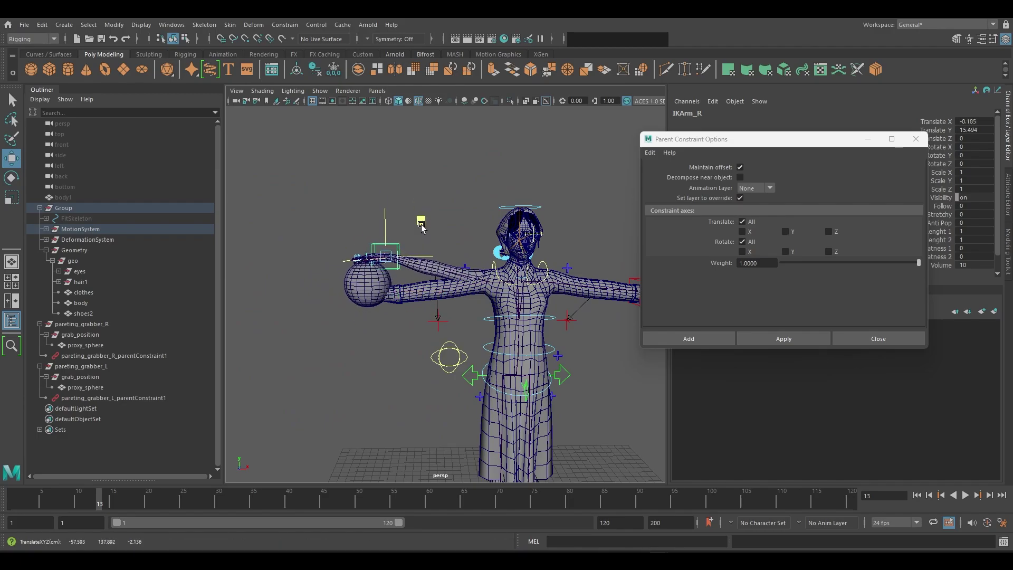
pyautogui.scroll(-3, 446, 284)
pyautogui.keyDown('alt'); pyautogui.moveTo(446, 284); pyautogui.dragTo(427, 230, button='middle'); pyautogui.keyUp('alt')
pyautogui.click(879, 339)
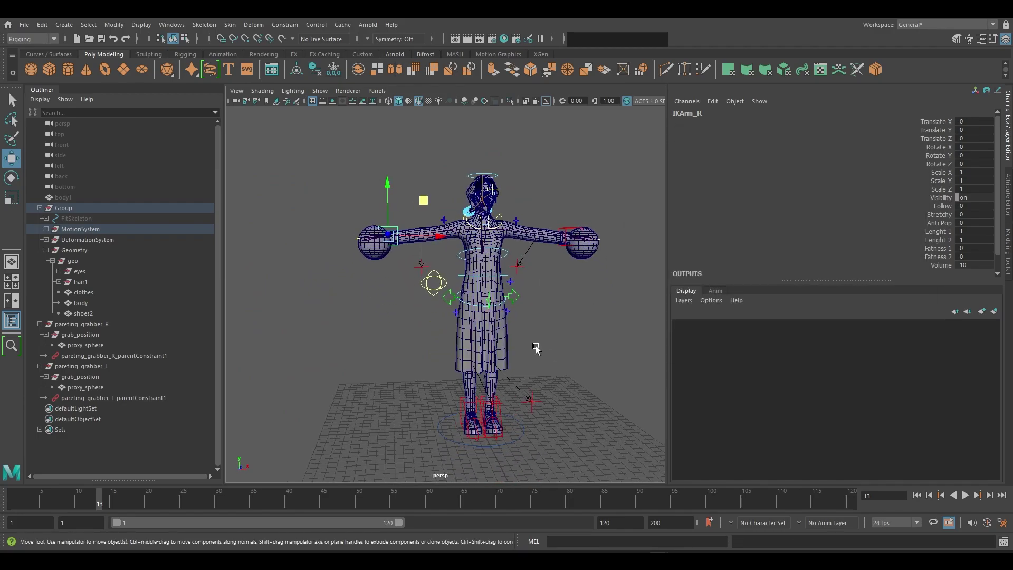
pyautogui.click(536, 350)
# - Open the Set Driven Key editor and load pareting_grabber_R_parentConstraint1 as the driven object
pyautogui.press('space')
pyautogui.scroll(-4, 528, 320)
pyautogui.keyDown('alt'); pyautogui.moveTo(472, 303); pyautogui.dragTo(432, 287, button='middle'); pyautogui.keyUp('alt')
pyautogui.scroll(2, 432, 287)
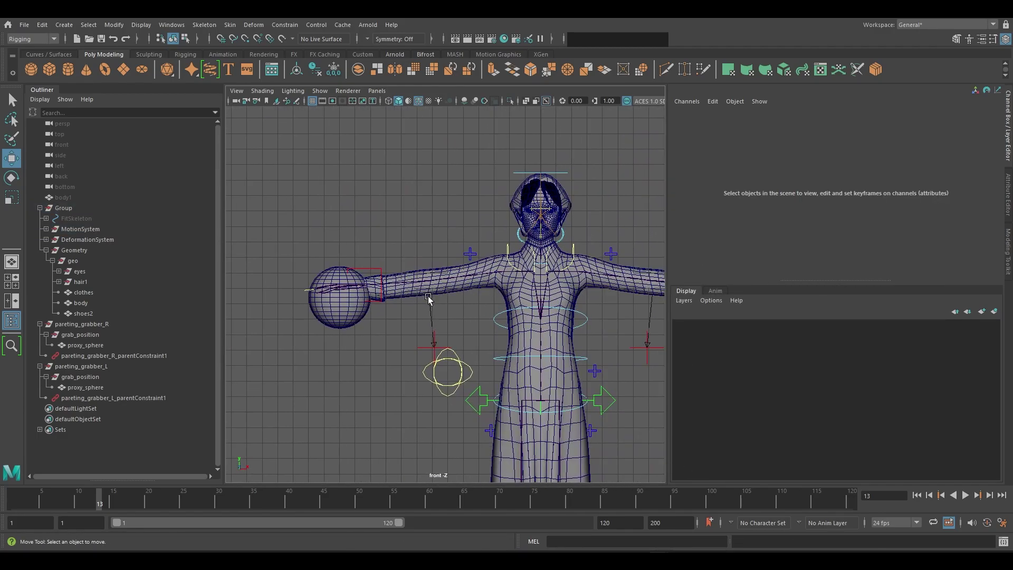
pyautogui.click(54, 39)
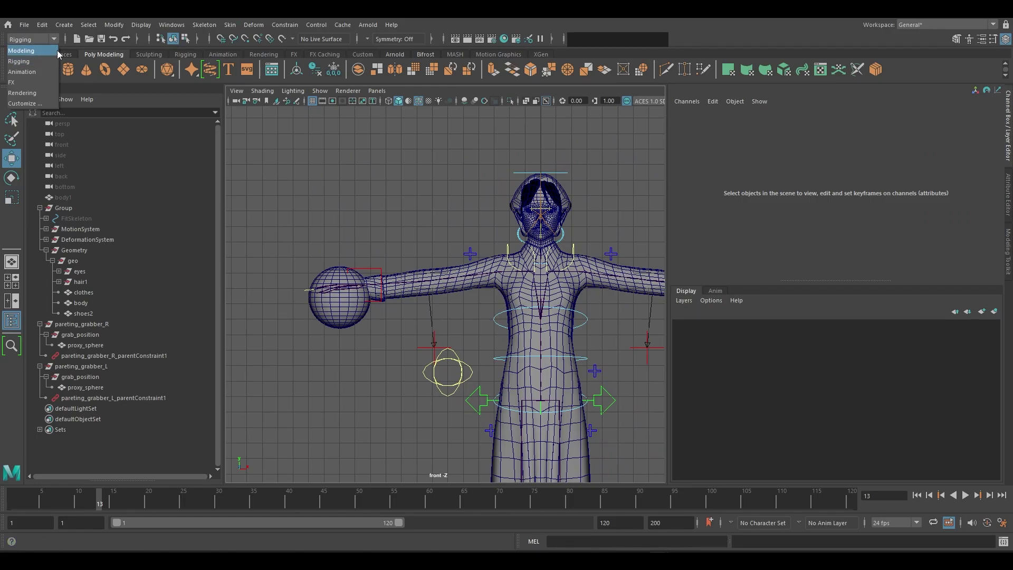
pyautogui.click(32, 71)
pyautogui.click(220, 25)
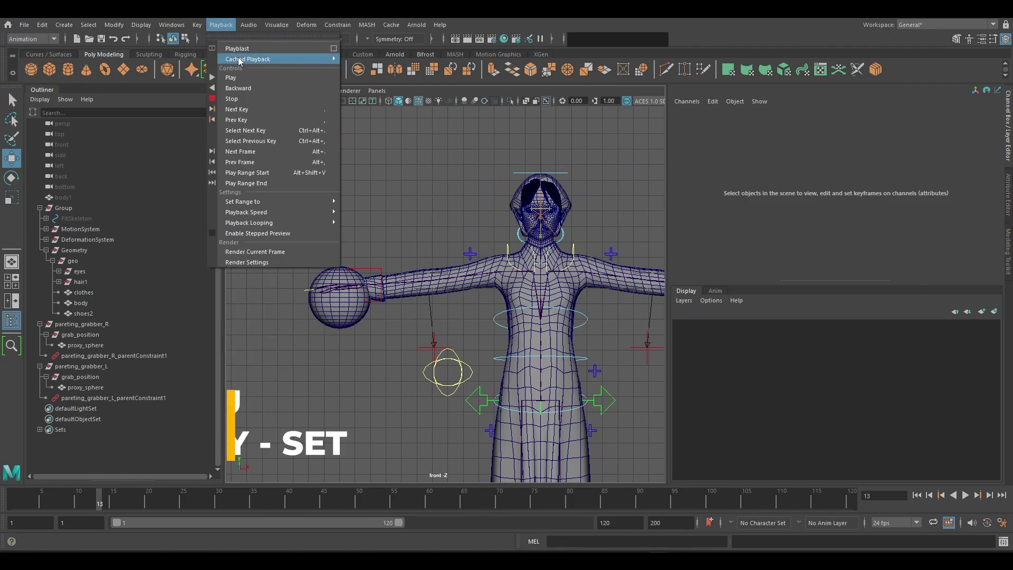
pyautogui.moveTo(196, 25)
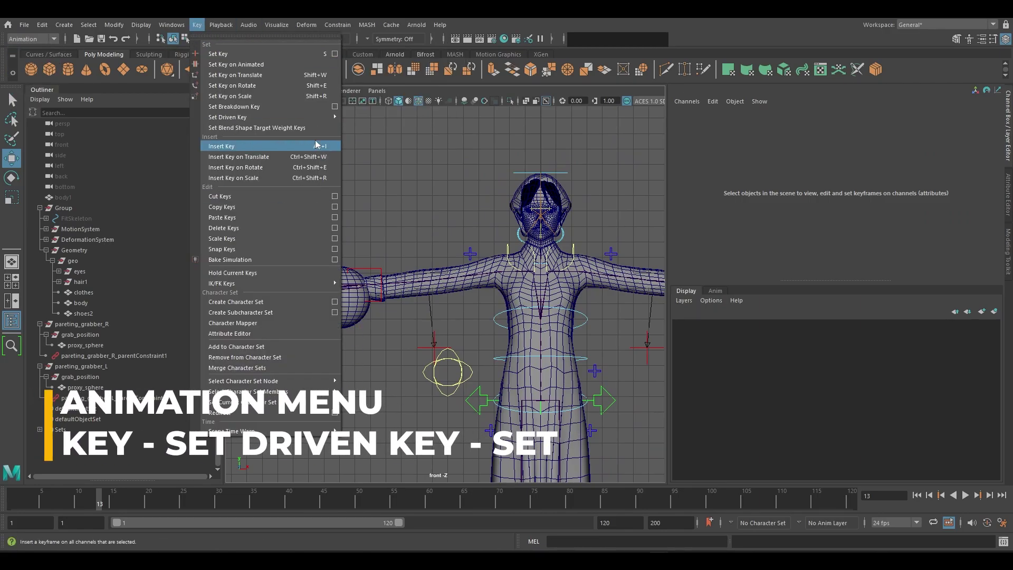
pyautogui.moveTo(317, 117)
pyautogui.click(359, 117)
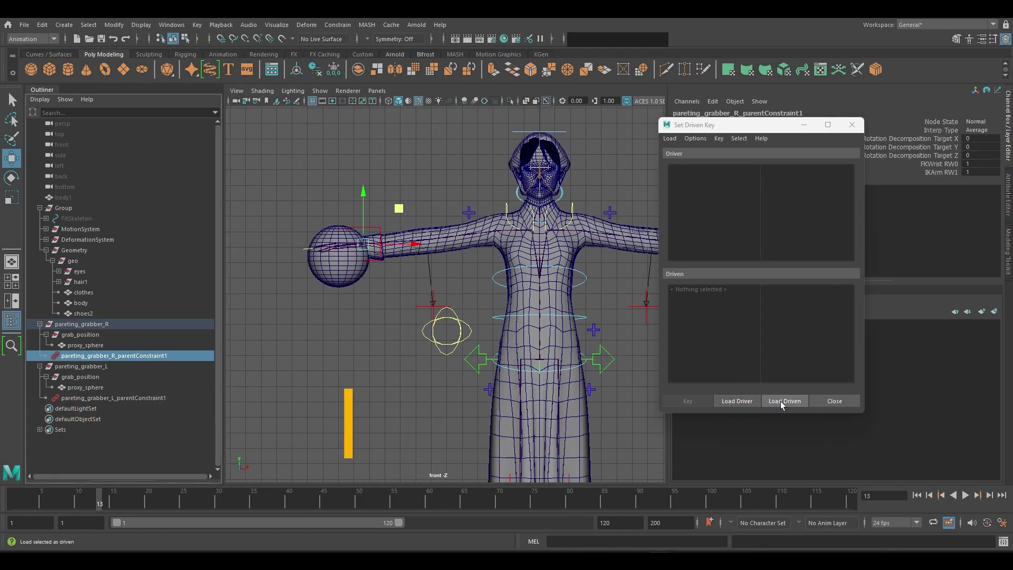
pyautogui.click(785, 400)
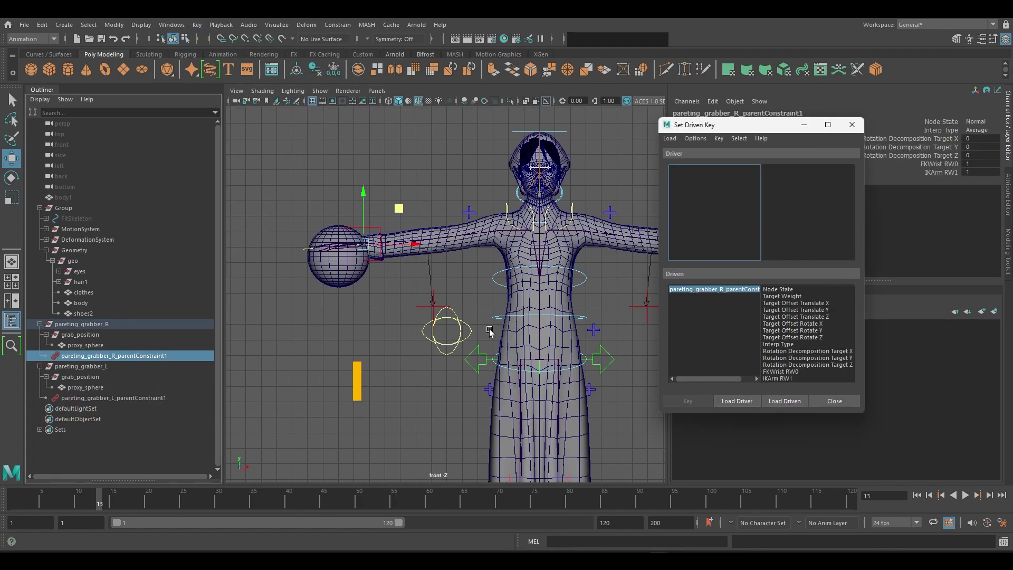
# - Load FKIKArm_R as the driver and pair its FKIKBlend with the constraint's FKWrist RW0 and IKArm RW1 weights
pyautogui.click(464, 213)
pyautogui.click(748, 401)
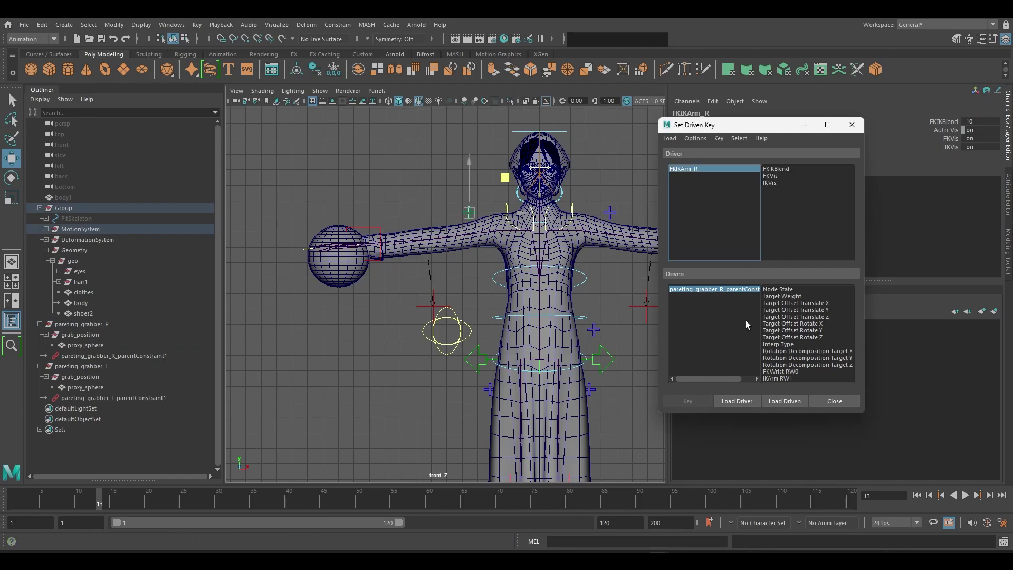
pyautogui.keyDown('alt'); pyautogui.moveTo(444, 229); pyautogui.dragTo(480, 239, button='middle'); pyautogui.keyUp('alt')
pyautogui.click(776, 170)
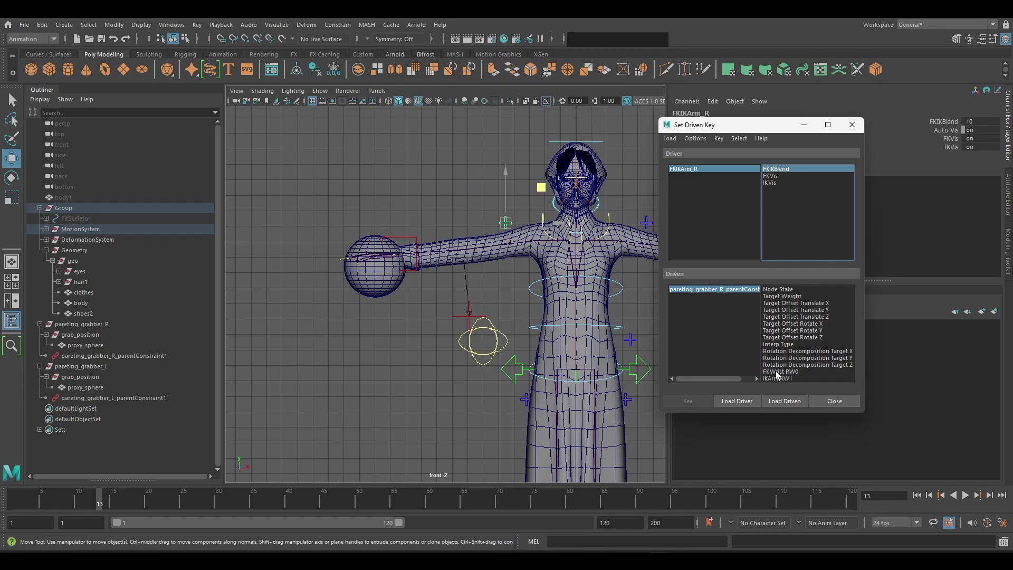
pyautogui.moveTo(777, 372); pyautogui.dragTo(778, 379)
pyautogui.click(714, 290)
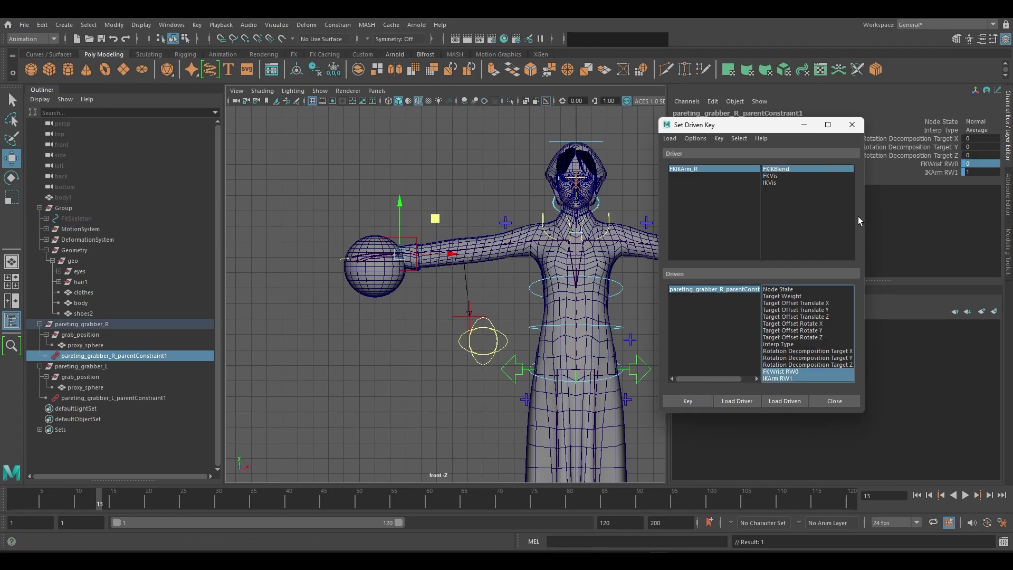
# - Set FKIKArm_R's FKIKBlend to 0, set the right constraint's FKWrist RW0 to 1 and IKArm RW1 to 0, and key the relation
pyautogui.click(505, 223)
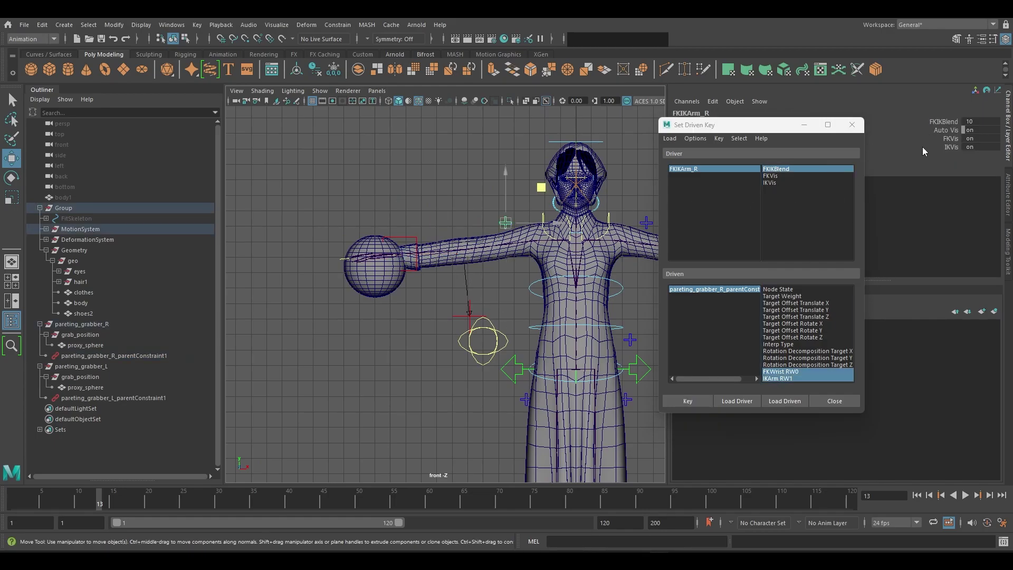
pyautogui.click(943, 121)
pyautogui.moveTo(596, 142); pyautogui.dragTo(369, 185, button='middle')
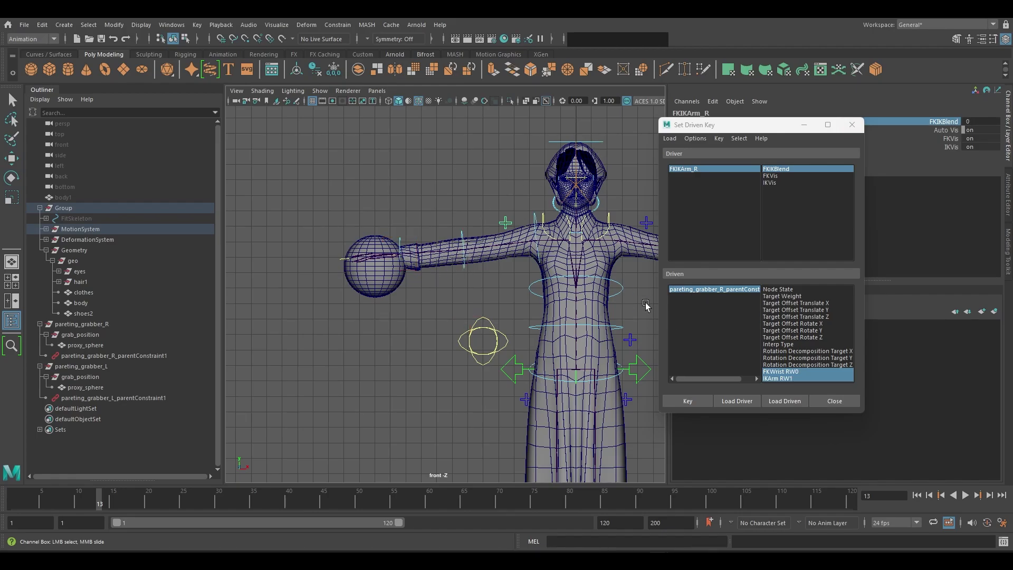
pyautogui.click(707, 289)
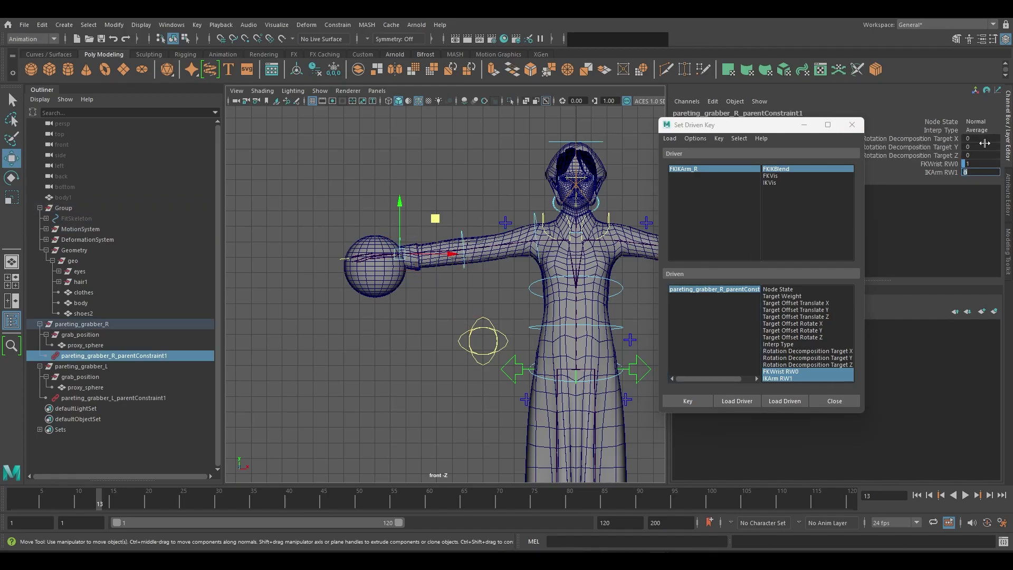
pyautogui.click(687, 401)
# - Test the right grabber by setting FKIKBlend to 10, raising the IK hand control and returning FKIKBlend to 0; close the driven-key editor
pyautogui.click(506, 222)
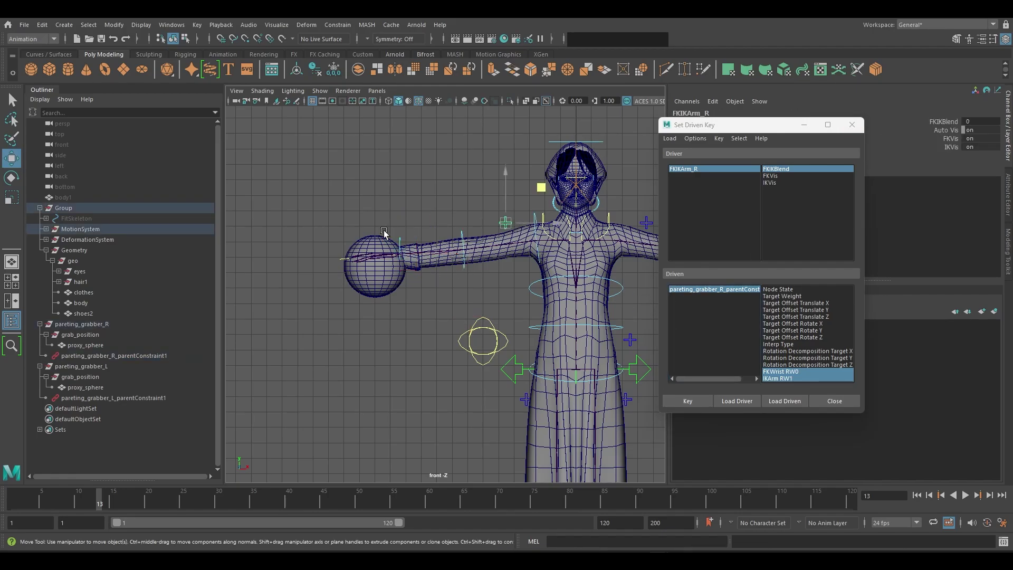
pyautogui.click(950, 122)
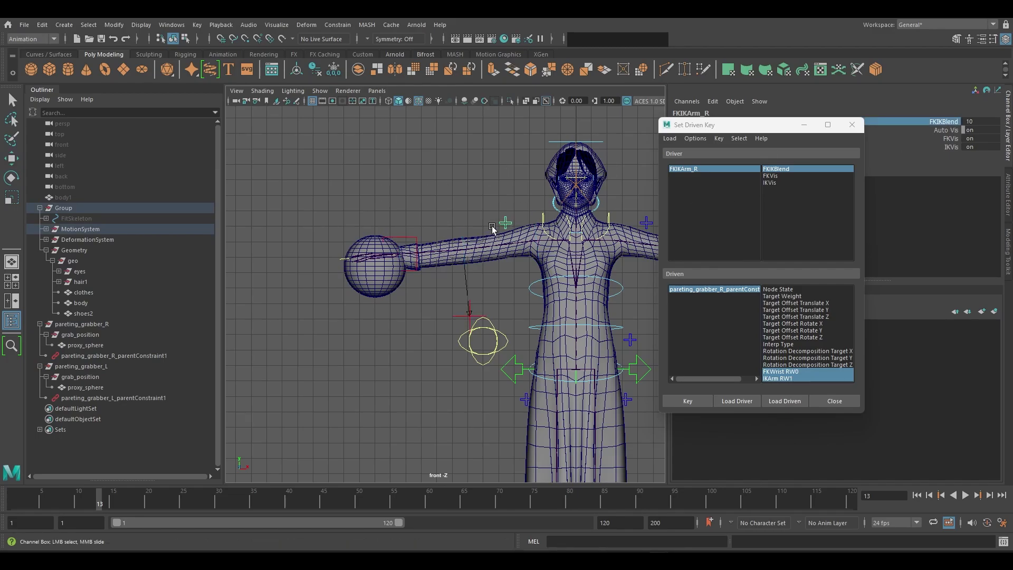
pyautogui.click(415, 239)
pyautogui.press('w')
pyautogui.moveTo(435, 219); pyautogui.dragTo(441, 162)
pyautogui.click(505, 217)
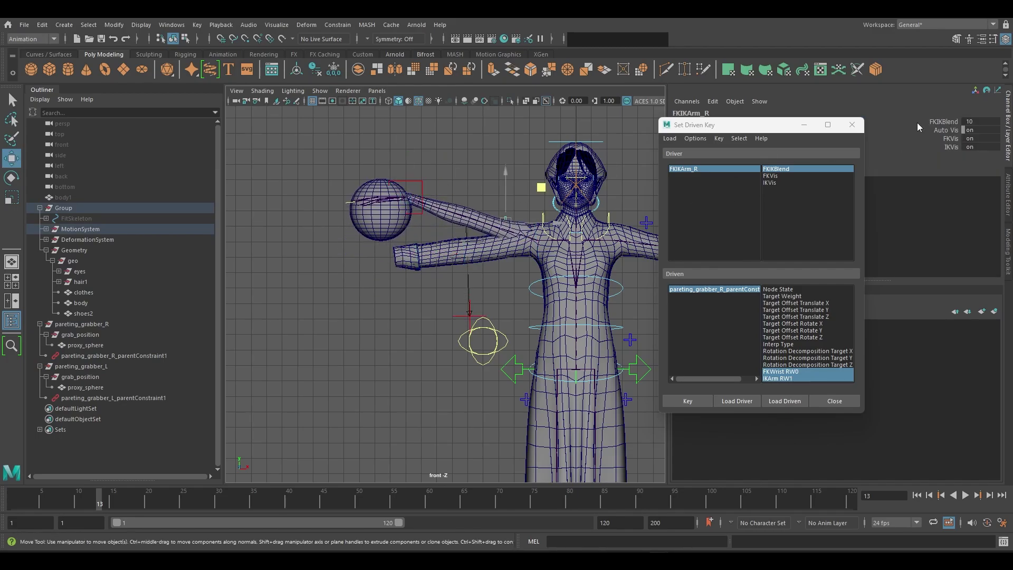
pyautogui.click(943, 122)
pyautogui.moveTo(477, 306); pyautogui.dragTo(352, 315, button='middle')
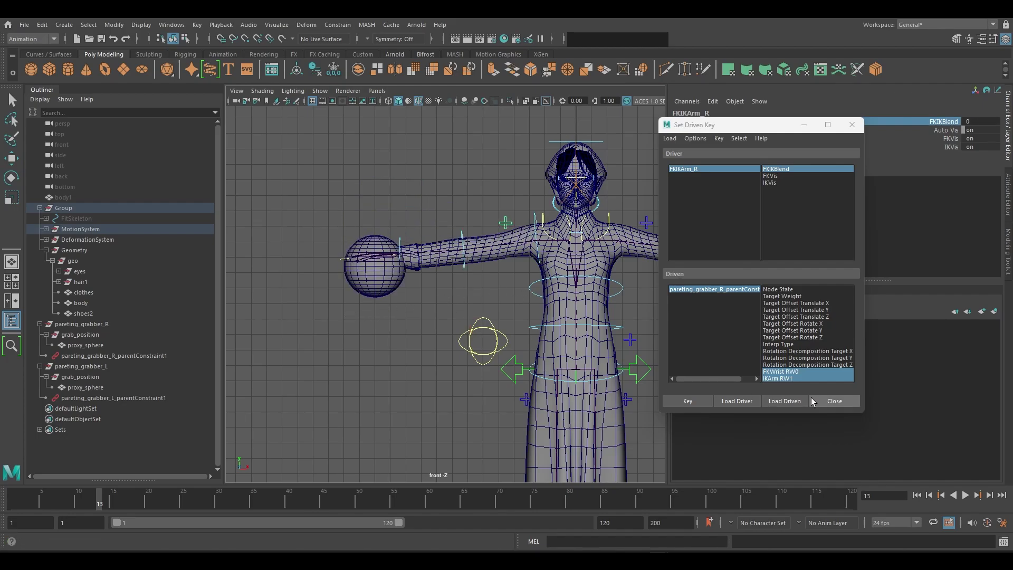
pyautogui.click(826, 402)
# - Open the Set Driven Key editor with pareting_grabber_L_parentConstraint1 as the driven object and FKIKArm_L as the driver
pyautogui.keyDown('alt'); pyautogui.moveTo(643, 226); pyautogui.dragTo(440, 252, button='middle'); pyautogui.keyUp('alt')
pyautogui.click(84, 399)
pyautogui.click(197, 25)
pyautogui.moveTo(264, 116)
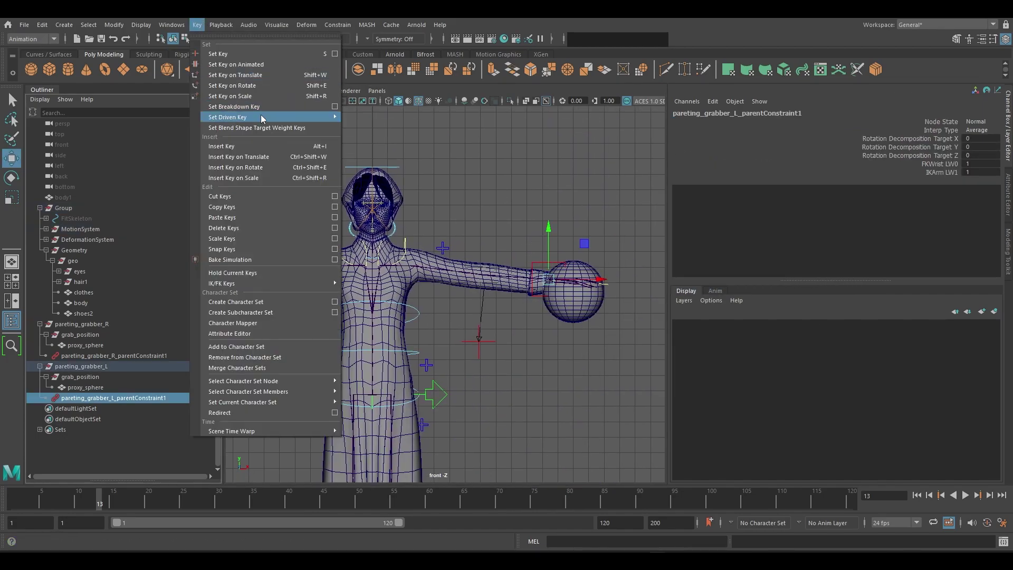
pyautogui.click(364, 117)
pyautogui.keyDown('alt'); pyautogui.moveTo(425, 338); pyautogui.dragTo(360, 290, button='middle'); pyautogui.keyUp('alt')
pyautogui.click(379, 199)
pyautogui.click(732, 422)
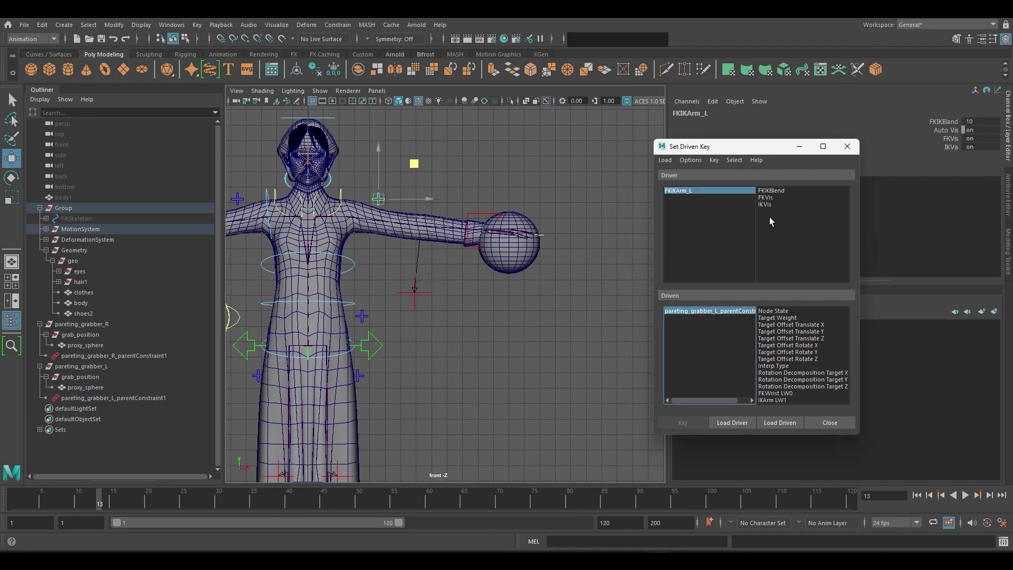
# - Pair FKIKBlend with FKWrist LW0 and IKArm LW1, and key weights 0 and 1 at FKIKBlend 10
pyautogui.click(771, 191)
pyautogui.click(775, 393)
pyautogui.keyDown('shift'); pyautogui.click(772, 400); pyautogui.keyUp('shift')
pyautogui.keyDown('alt'); pyautogui.moveTo(421, 272); pyautogui.dragTo(447, 312, button='middle'); pyautogui.keyUp('alt')
pyautogui.click(678, 191)
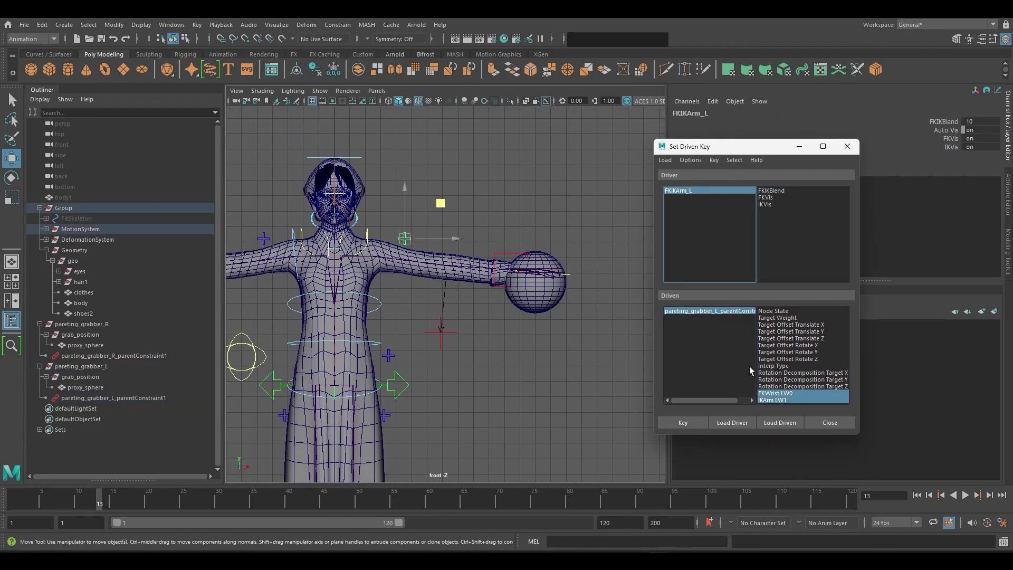
pyautogui.click(95, 399)
pyautogui.click(706, 311)
pyautogui.click(938, 164)
pyautogui.click(686, 422)
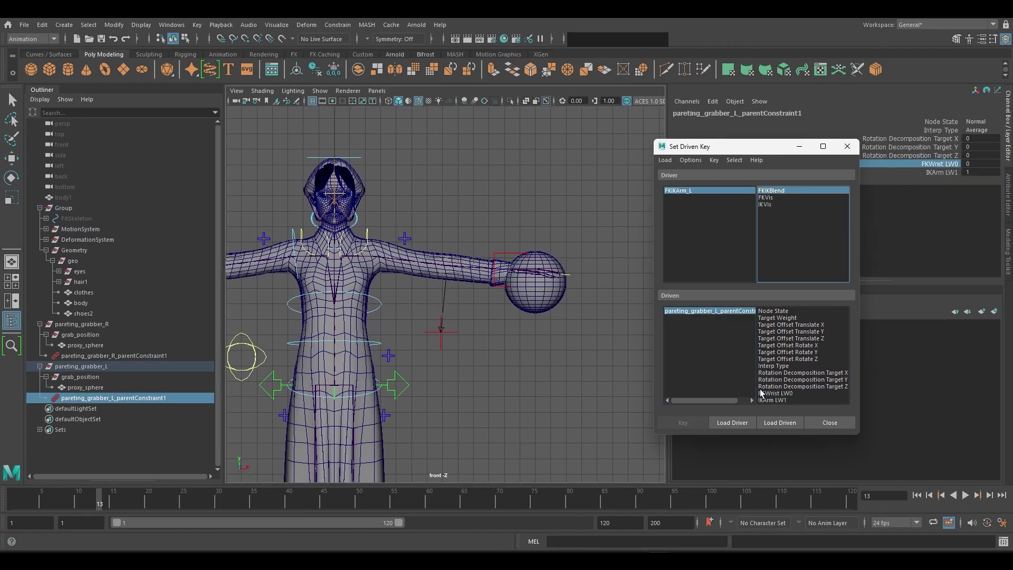
# - Lower FKIKArm_L's FKIKBlend to the FK end, switch the constraint weight from IKArm LW1 to FKWrist LW0, and key the relation
pyautogui.click(404, 239)
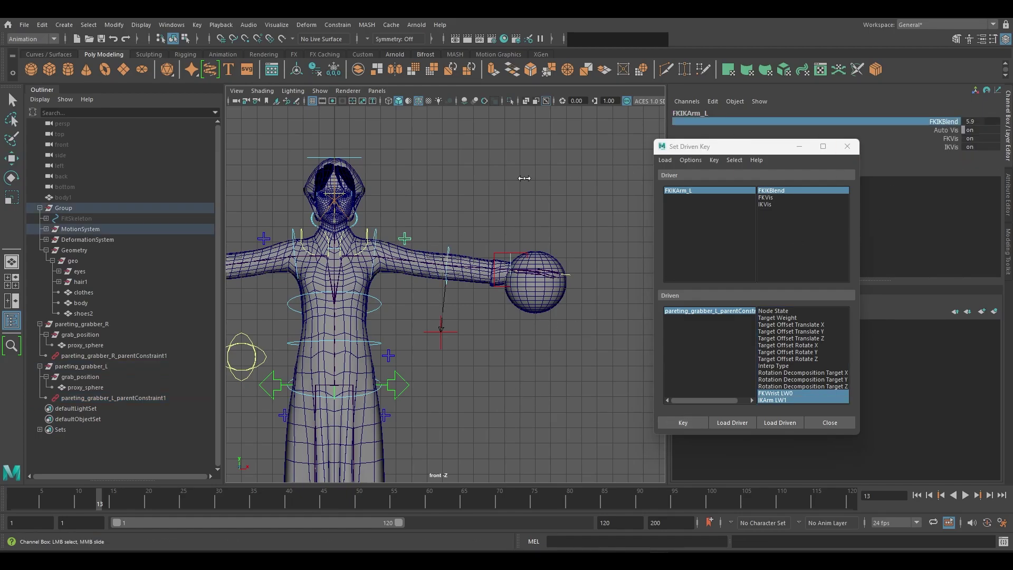
pyautogui.click(711, 310)
pyautogui.click(683, 423)
# - Test the left grabber by blending to IK, raising the IK hand control and blending back to FK; close the driven-key editor
pyautogui.click(404, 239)
pyautogui.click(941, 122)
pyautogui.moveTo(559, 203); pyautogui.dragTo(599, 201, button='middle')
pyautogui.click(495, 255)
pyautogui.moveTo(544, 234); pyautogui.dragTo(540, 172)
pyautogui.click(405, 239)
pyautogui.click(941, 121)
pyautogui.moveTo(592, 284); pyautogui.dragTo(496, 241, button='middle')
pyautogui.click(830, 422)
# - Delete both proxy_sphere objects from the left and right grab_position groups
pyautogui.click(464, 209)
pyautogui.keyDown('alt'); pyautogui.moveTo(409, 235); pyautogui.dragTo(503, 227, button='middle'); pyautogui.keyUp('alt')
pyautogui.scroll(-2, 504, 228)
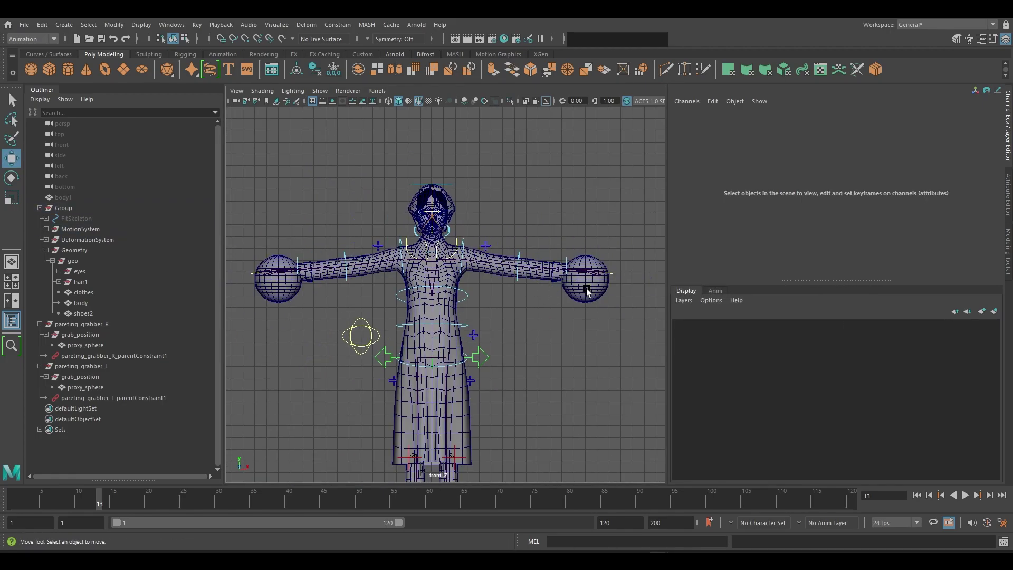
pyautogui.click(586, 290)
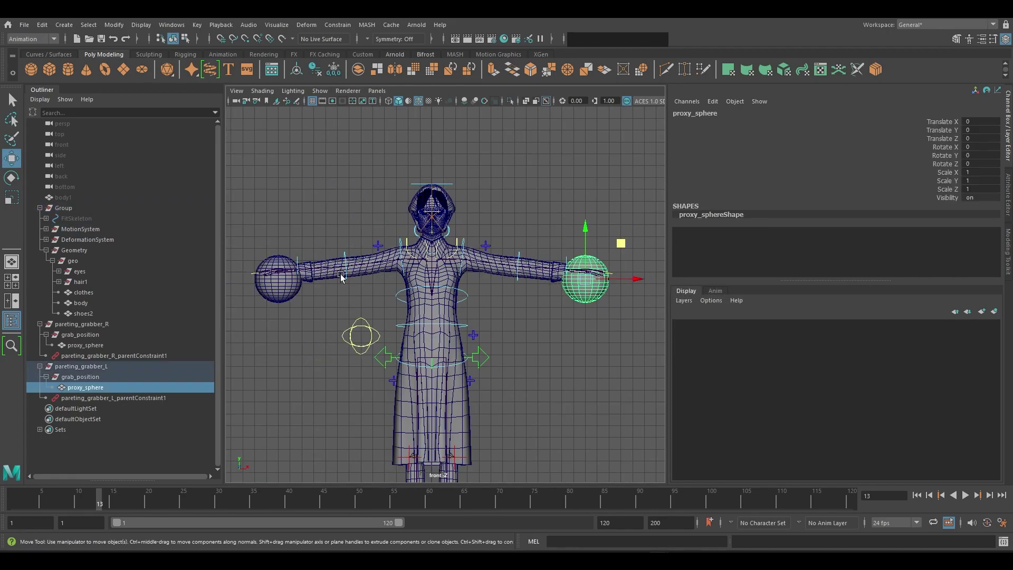
pyautogui.keyDown('shift'); pyautogui.click(292, 285); pyautogui.keyUp('shift')
pyautogui.press('Delete')
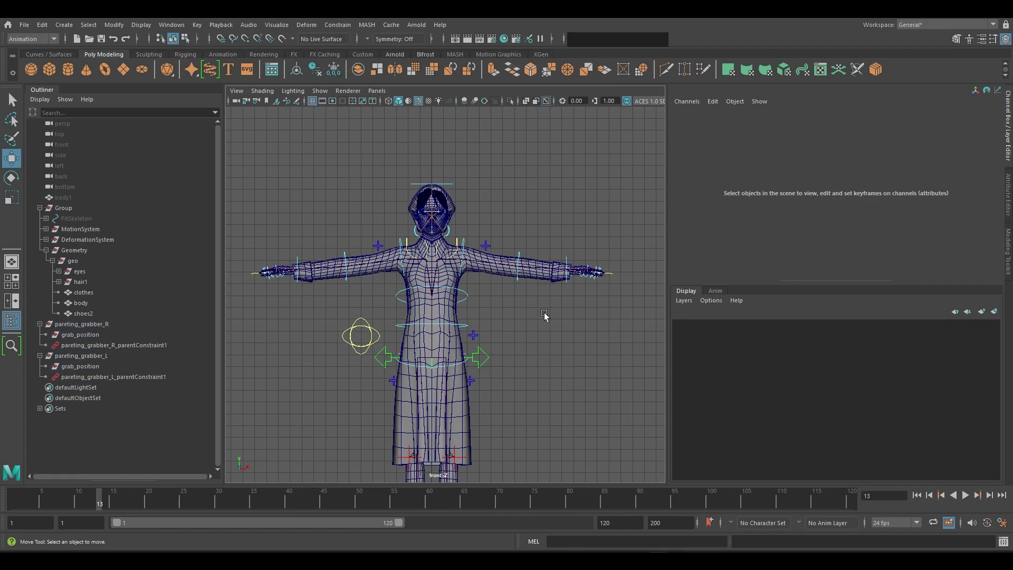
# - Draw a closed horizontal double-arrow outline with the EP Curve tool, snapped to the grid and centred on the origin in the front view
pyautogui.press('space')
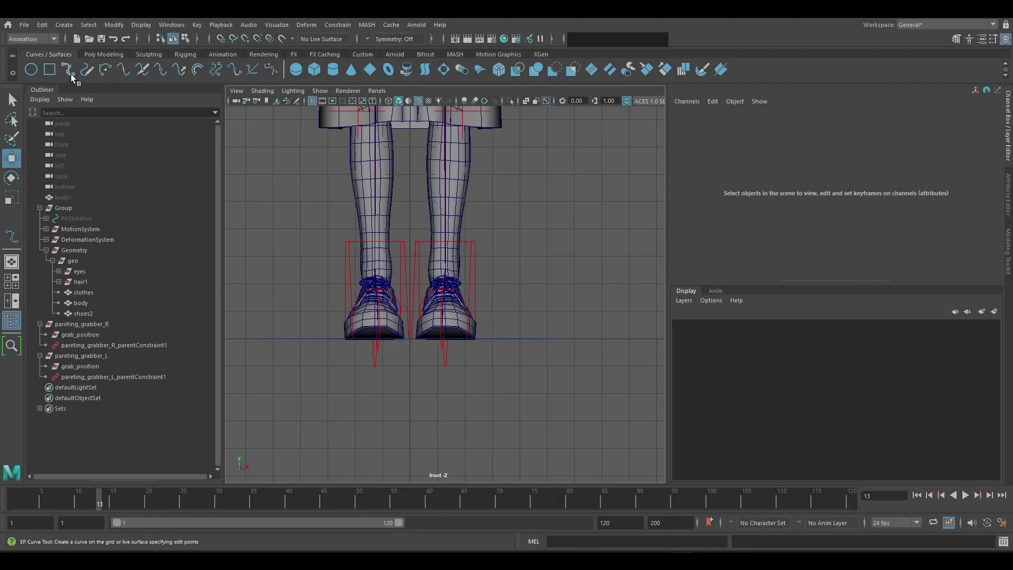
pyautogui.click(70, 73)
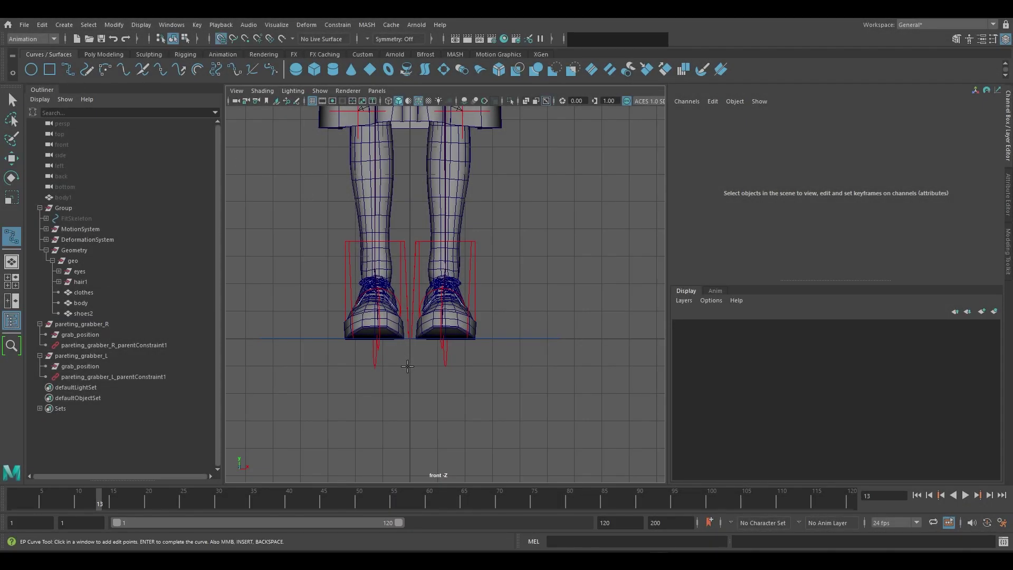
pyautogui.click(464, 365)
pyautogui.hotkey('ctrl', 'z')
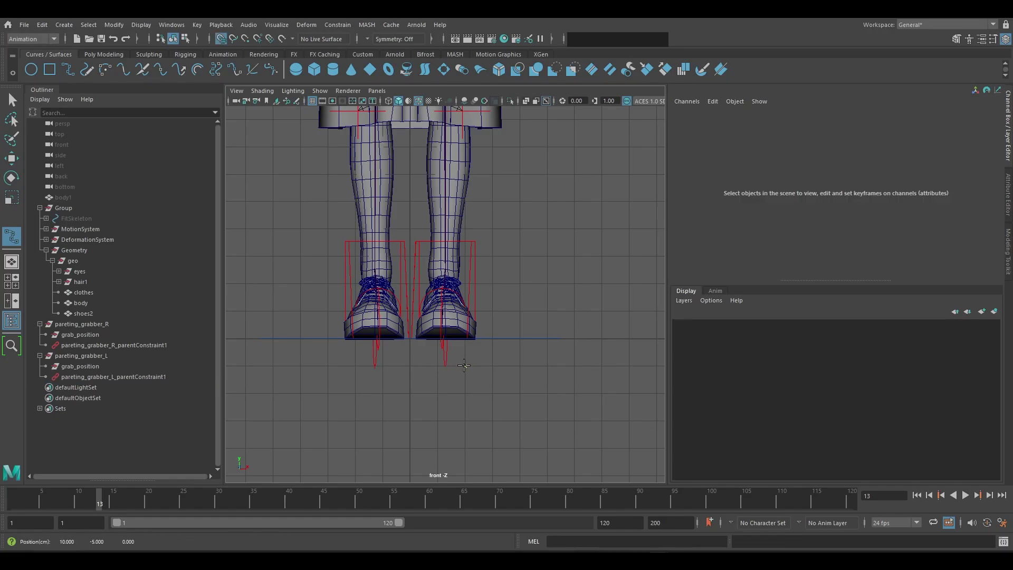
pyautogui.click(464, 365)
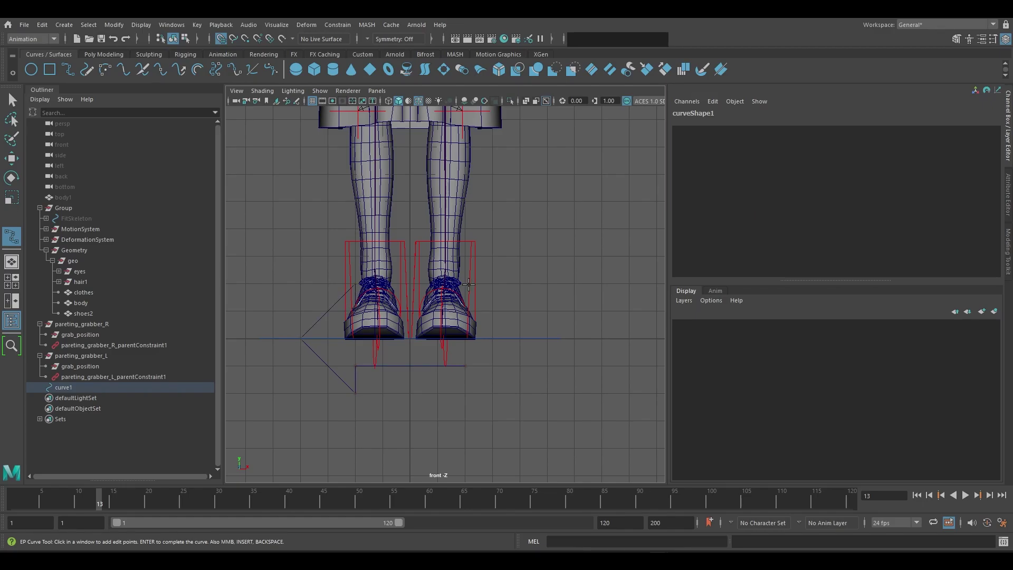
pyautogui.press('w')
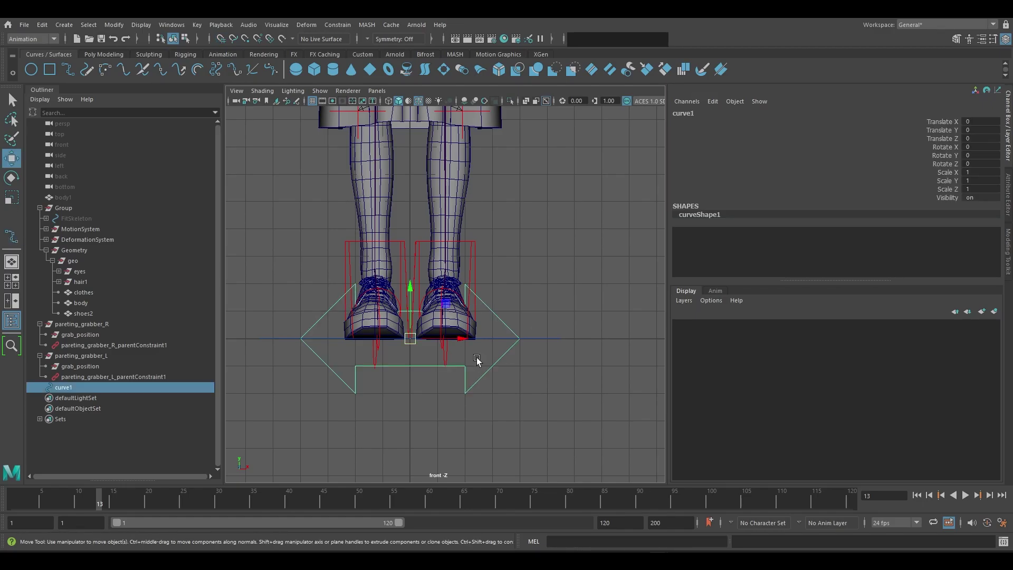
pyautogui.click(511, 395)
pyautogui.moveTo(511, 395); pyautogui.dragTo(467, 346)
# - Group the double-arrow curve and rename the curve ctrl_double_arrow
pyautogui.press('space')
pyautogui.scroll(5, 454, 339)
pyautogui.keyDown('alt'); pyautogui.moveTo(467, 345); pyautogui.dragTo(457, 320, button='middle'); pyautogui.keyUp('alt')
pyautogui.hotkey('ctrl', 'g')
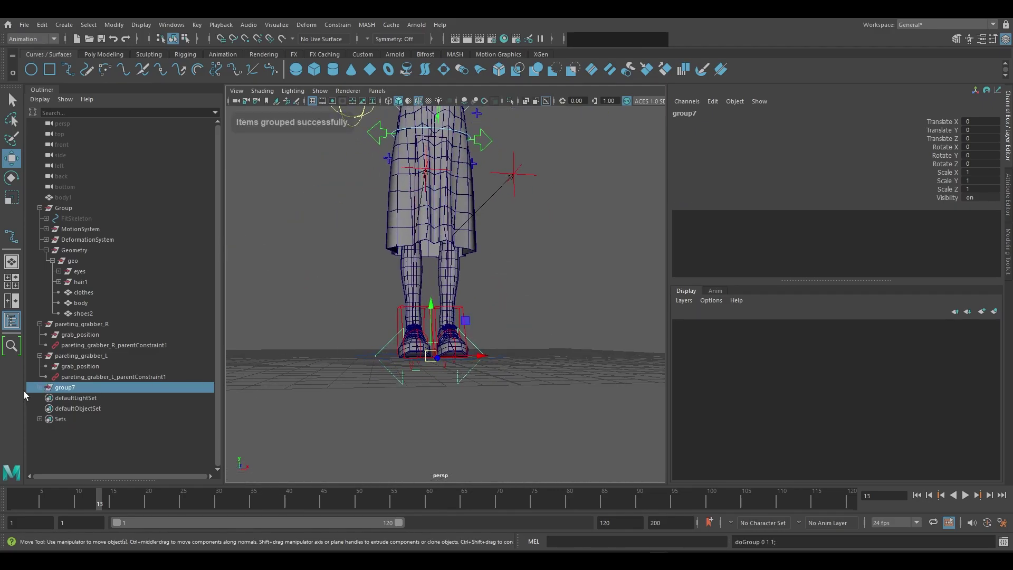
pyautogui.click(40, 387)
pyautogui.doubleClick(74, 398)
pyautogui.write('arrow')
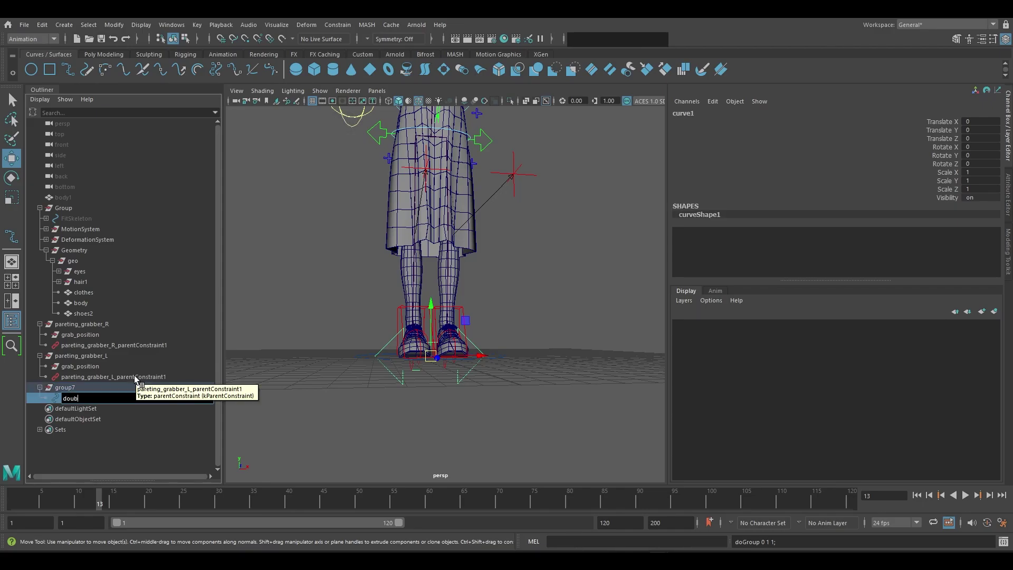
pyautogui.press('Home')
pyautogui.write('ctrl_')
pyautogui.press('Return')
# - Rename the new group grp_ctrl_double_arrow and move it straight down to Y -15, below the character's feet
pyautogui.doubleClick(65, 388)
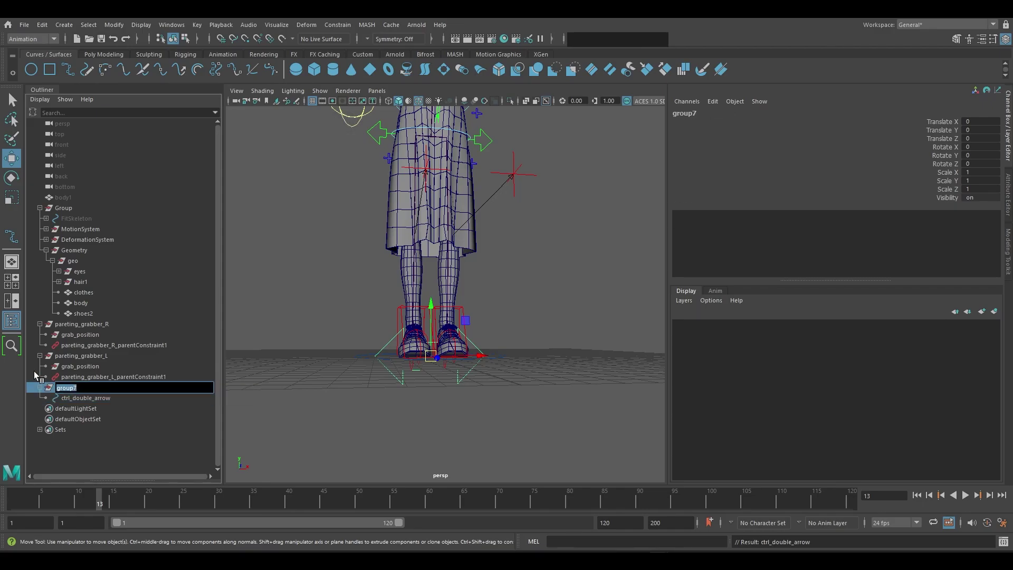
pyautogui.write('grp_ctrl_double_arrow')
pyautogui.press('Return')
pyautogui.press('space')
pyautogui.moveTo(513, 345); pyautogui.dragTo(513, 369)
pyautogui.moveTo(419, 331); pyautogui.dragTo(420, 393)
pyautogui.press('space')
# - Enable drawing overrides on ctrl_double_arrow and set its index color to dark red
pyautogui.click(505, 335)
pyautogui.scroll(3, 507, 351)
pyautogui.press('q')
pyautogui.click(474, 364)
pyautogui.moveTo(505, 334)
pyautogui.keyDown('alt'); pyautogui.mouseDown()
pyautogui.moveTo(506, 351)
pyautogui.moveTo(488, 337)
pyautogui.mouseUp(); pyautogui.keyUp('alt')
pyautogui.click(1008, 196)
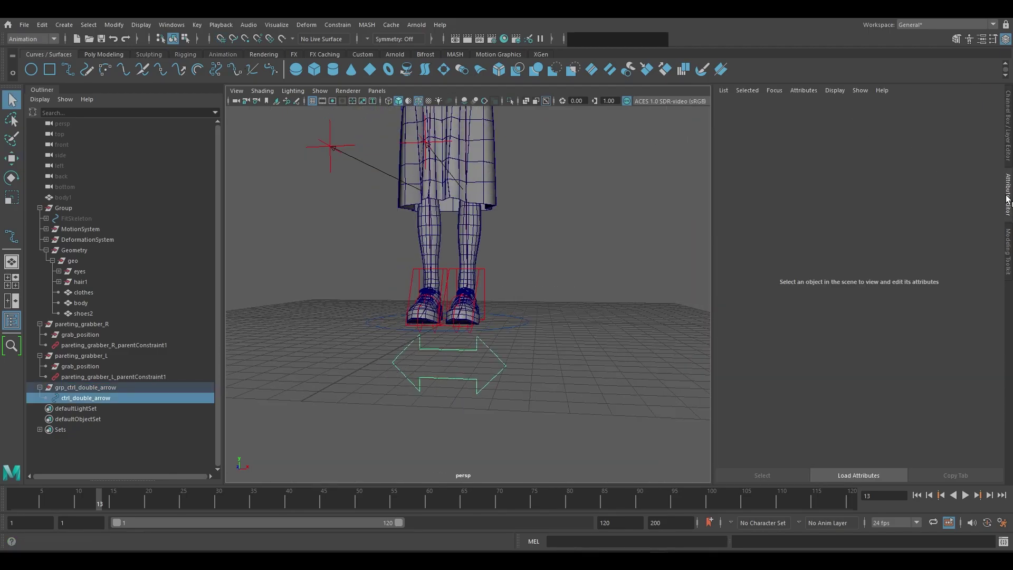
pyautogui.click(748, 109)
pyautogui.click(747, 297)
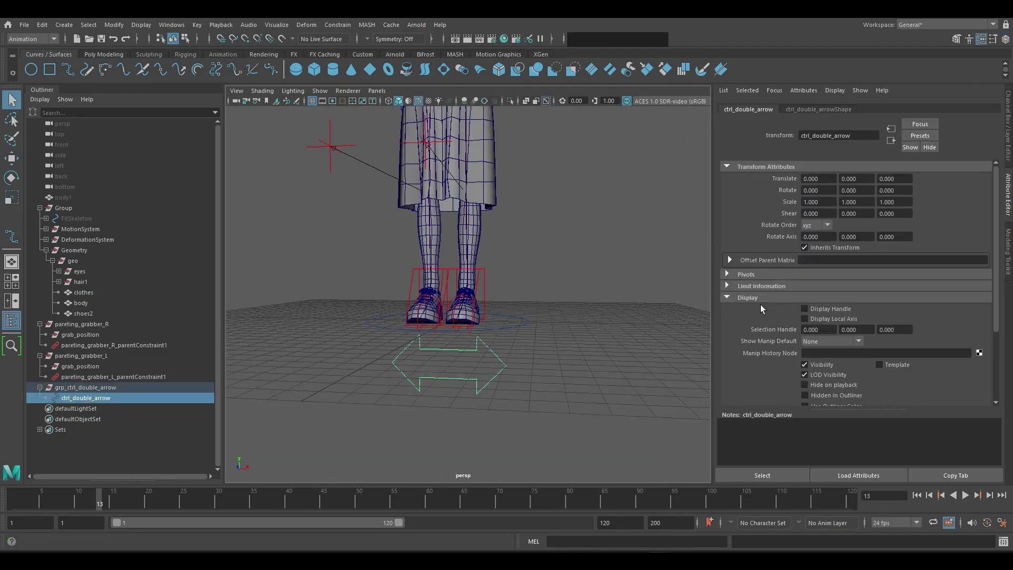
pyautogui.scroll(-3, 770, 311)
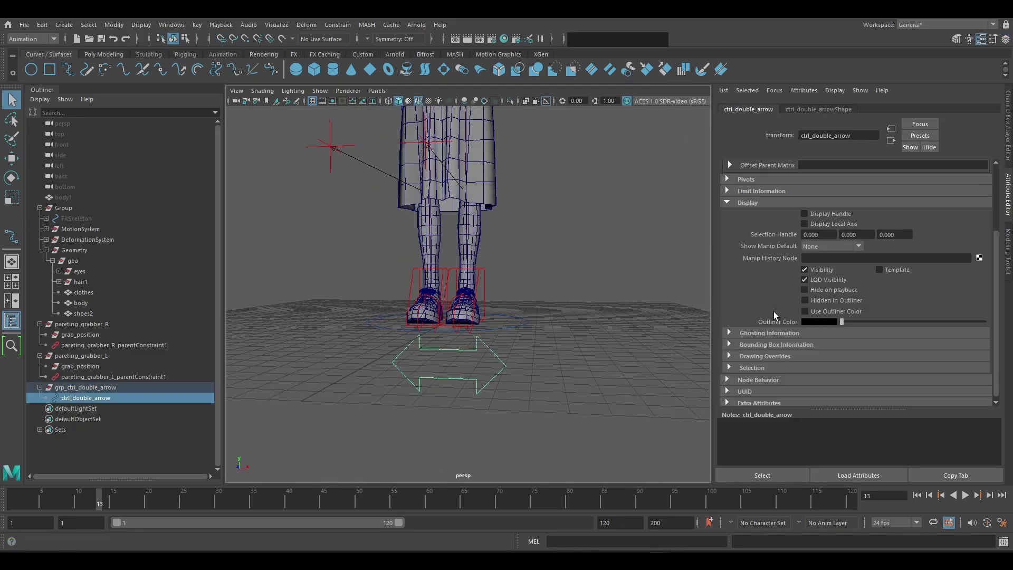
pyautogui.click(752, 355)
pyautogui.scroll(-3, 768, 341)
pyautogui.click(806, 304)
pyautogui.scroll(-2, 823, 324)
pyautogui.moveTo(844, 348); pyautogui.dragTo(862, 351)
pyautogui.click(572, 366)
# - Enable the minimum and maximum translate limits on ctrl_double_arrow and lock the Y and Z limits at 0
pyautogui.click(472, 389)
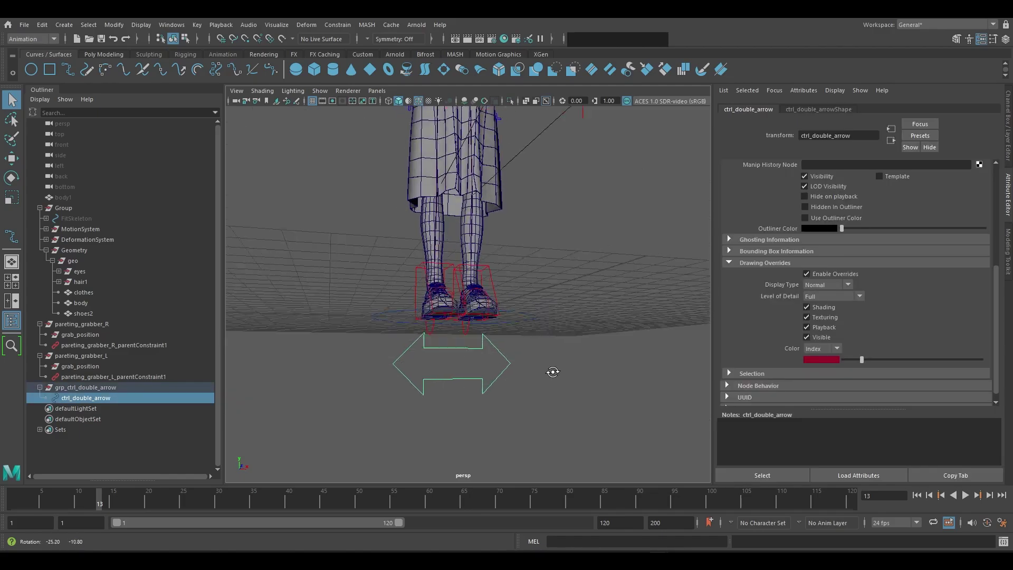
pyautogui.keyDown('alt'); pyautogui.moveTo(549, 369); pyautogui.dragTo(527, 391); pyautogui.keyUp('alt')
pyautogui.click(1003, 125)
pyautogui.click(1006, 202)
pyautogui.click(749, 110)
pyautogui.scroll(8, 731, 360)
pyautogui.click(752, 273)
pyautogui.click(751, 262)
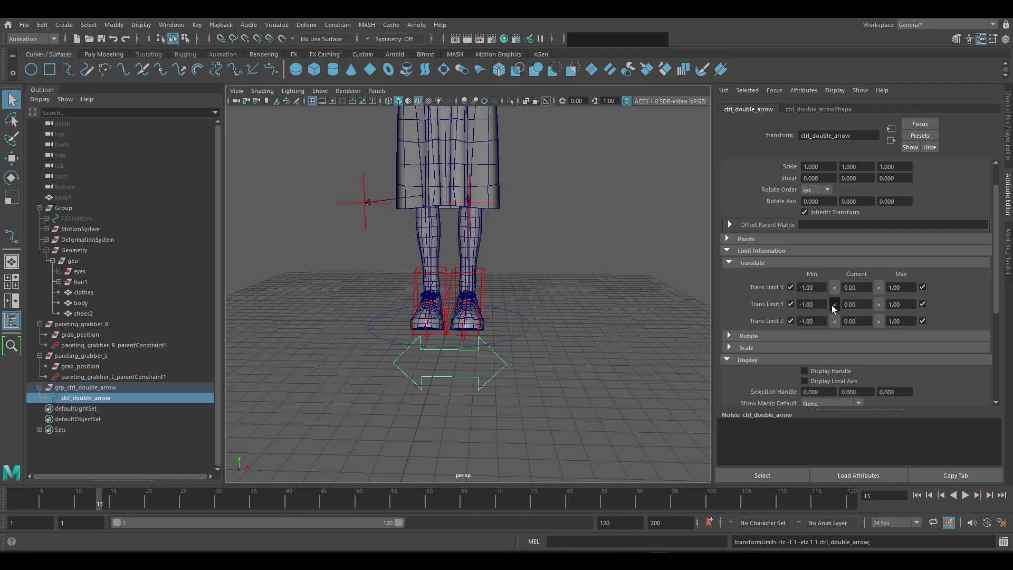
pyautogui.click(880, 304)
pyautogui.click(879, 321)
# - Try sliding ctrl_double_arrow along X in the front view and undo the moves
pyautogui.press('space')
pyautogui.scroll(-3, 491, 355)
pyautogui.press('w')
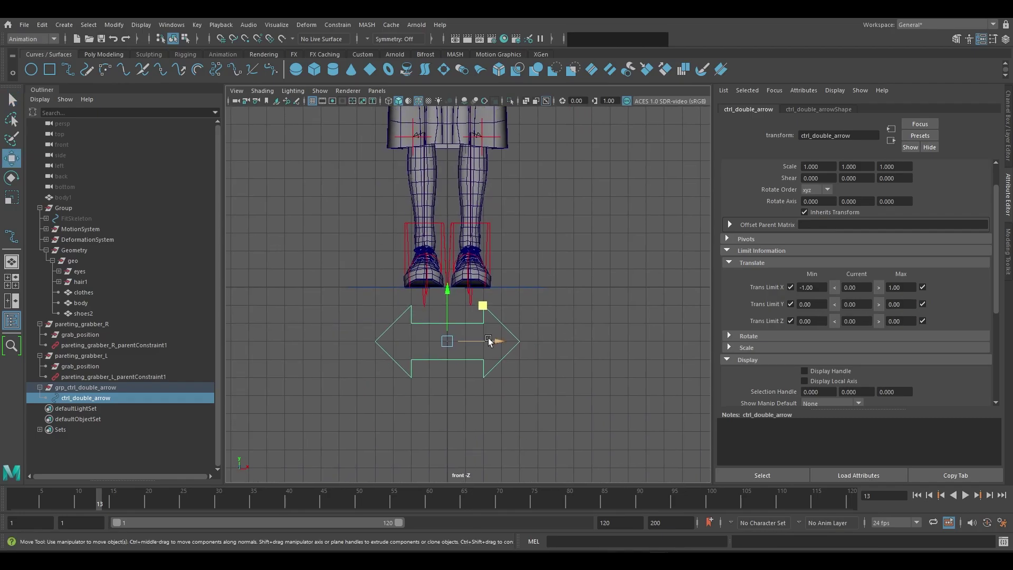
pyautogui.moveTo(491, 341)
pyautogui.mouseDown()
pyautogui.moveTo(552, 343)
pyautogui.moveTo(503, 342)
pyautogui.mouseUp()
pyautogui.hotkey('ctrl', 'z')
pyautogui.hotkey('ctrl', 'z')
pyautogui.hotkey('ctrl', 'z')
# - Set ctrl_double_arrow's Trans Limit X to -10 minimum and 10 maximum, then test-slide the arrow and undo the move
pyautogui.click(906, 289)
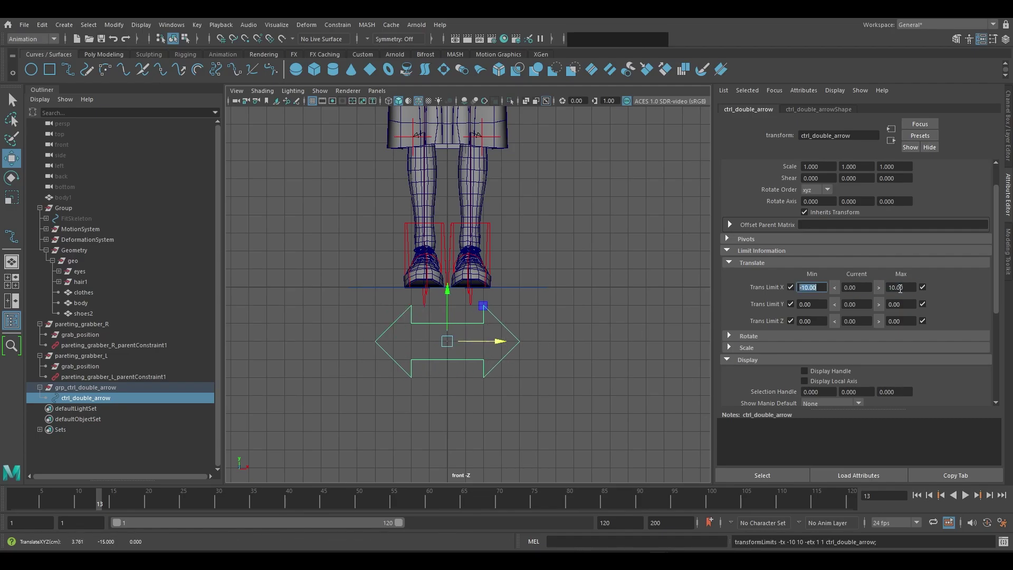
pyautogui.moveTo(475, 358); pyautogui.dragTo(499, 346, button='middle')
pyautogui.hotkey('ctrl', 'z')
# - Test sliding ctrl_double_arrow along X in the perspective view
pyautogui.click(553, 329)
pyautogui.press('space')
pyautogui.moveTo(554, 328); pyautogui.dragTo(454, 328)
pyautogui.scroll(-5, 558, 306)
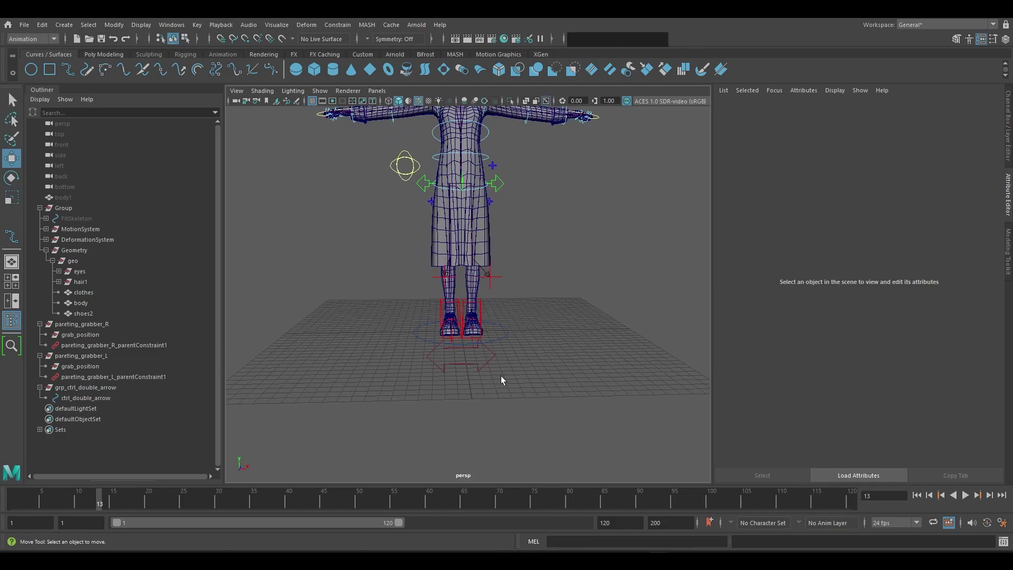
pyautogui.click(492, 363)
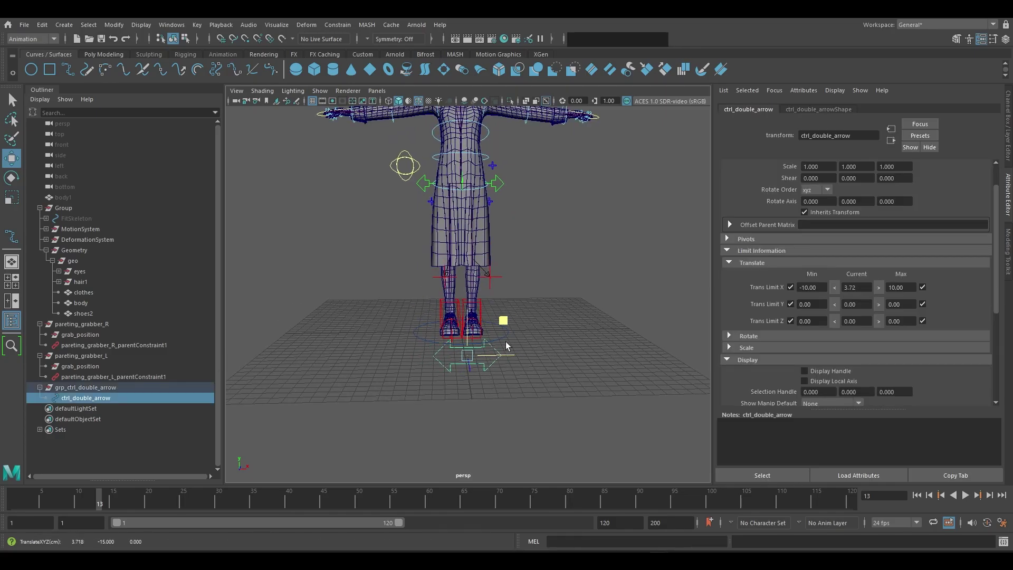
pyautogui.click(65, 387)
pyautogui.moveTo(506, 326); pyautogui.dragTo(533, 335)
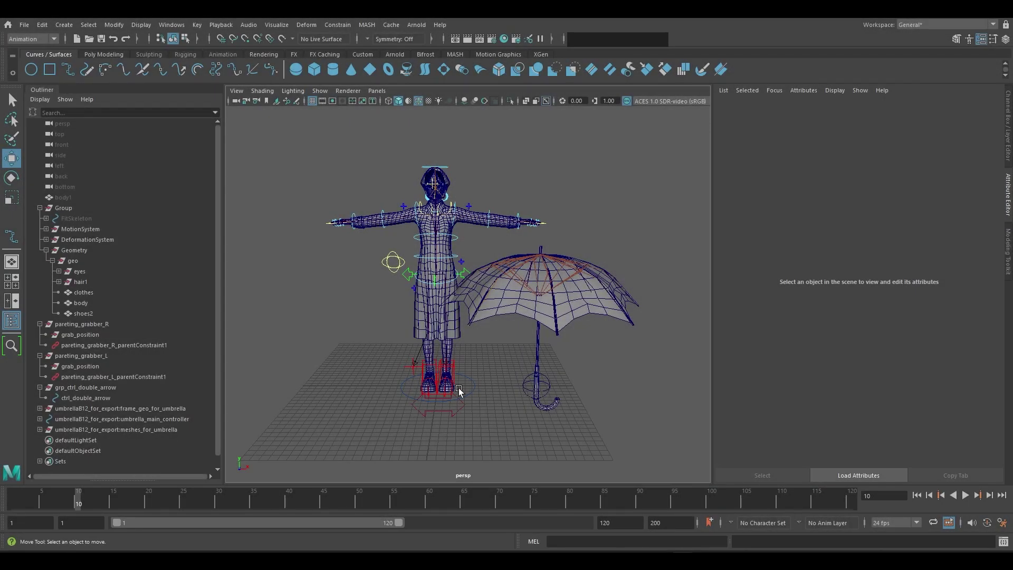
pyautogui.keyDown('alt'); pyautogui.moveTo(458, 388); pyautogui.dragTo(424, 379); pyautogui.keyUp('alt')
pyautogui.click(524, 390)
pyautogui.keyDown('alt'); pyautogui.moveTo(526, 392); pyautogui.dragTo(573, 390); pyautogui.keyUp('alt')
pyautogui.hotkey('ctrl', 'z')
pyautogui.click(464, 410)
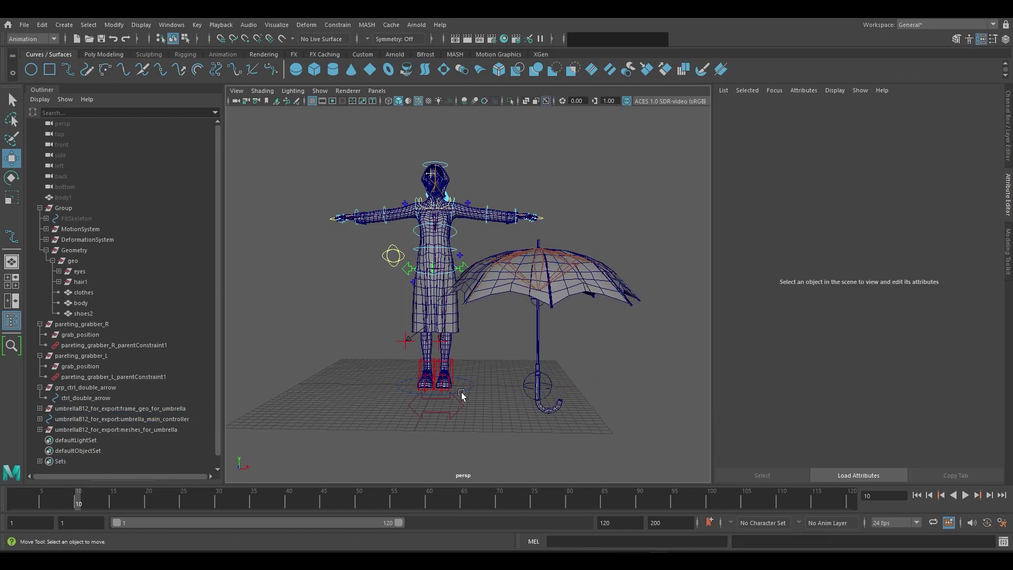
pyautogui.keyDown('alt'); pyautogui.moveTo(461, 392); pyautogui.dragTo(470, 397); pyautogui.keyUp('alt')
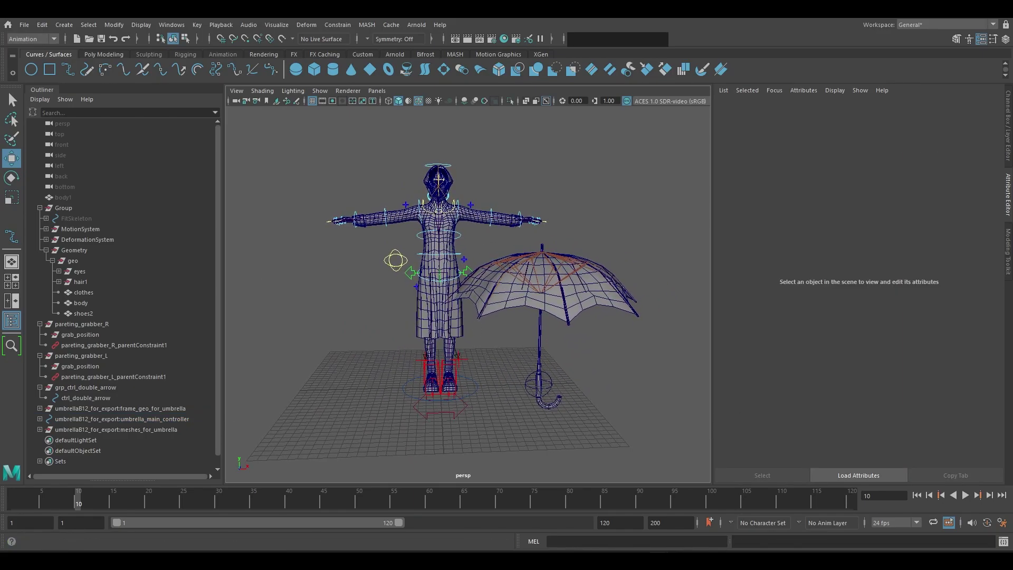
# - Parent-constrain umbrella_main_controller to the grab_position group under pareting_grabber_R, with Maintain offset off
pyautogui.click(79, 334)
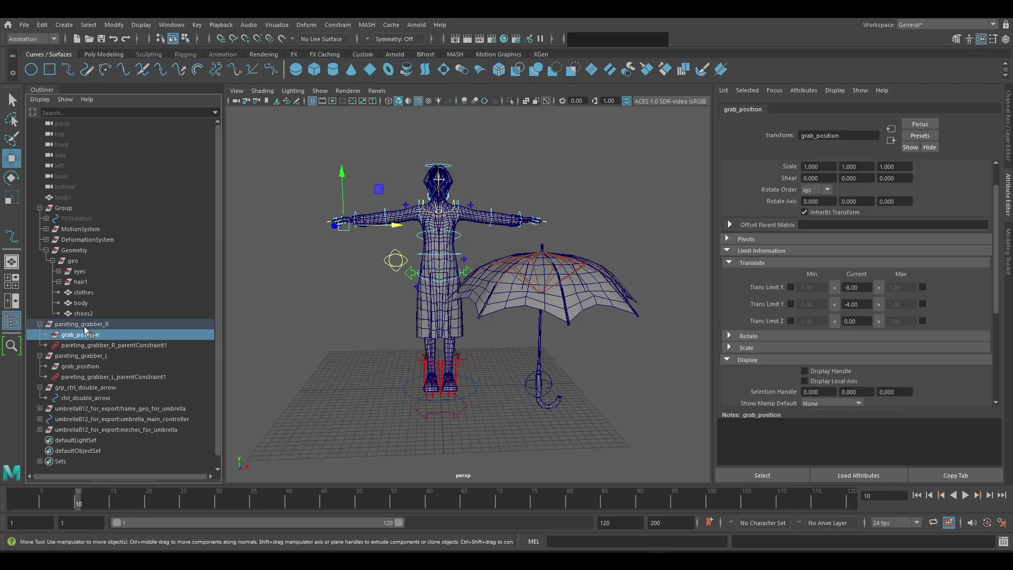
pyautogui.keyDown('shift'); pyautogui.click(548, 381); pyautogui.keyUp('shift')
pyautogui.click(321, 26)
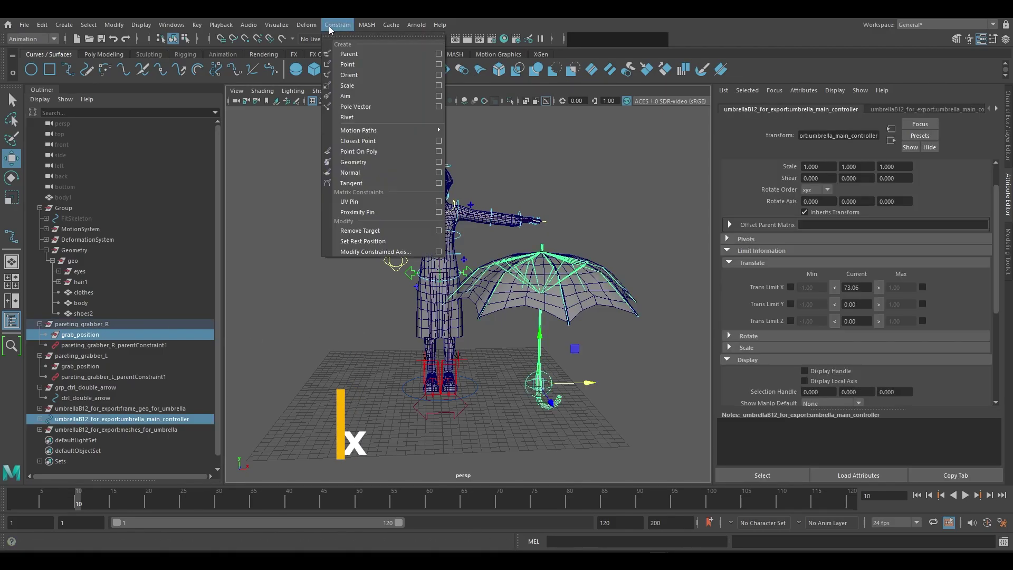
pyautogui.click(442, 52)
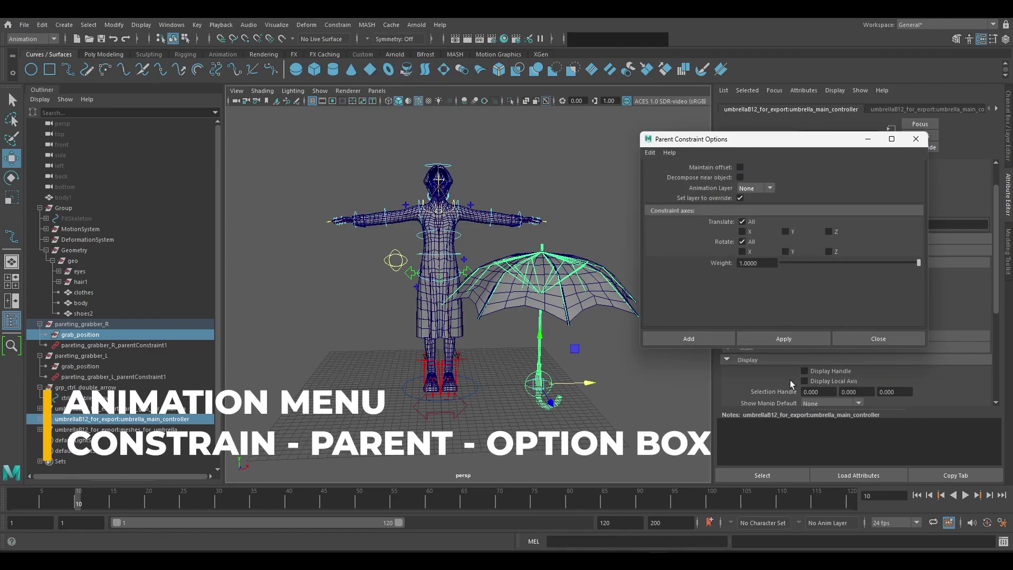
pyautogui.click(788, 340)
pyautogui.keyDown('alt'); pyautogui.moveTo(376, 324); pyautogui.dragTo(383, 357, button='middle'); pyautogui.keyUp('alt')
pyautogui.click(548, 326)
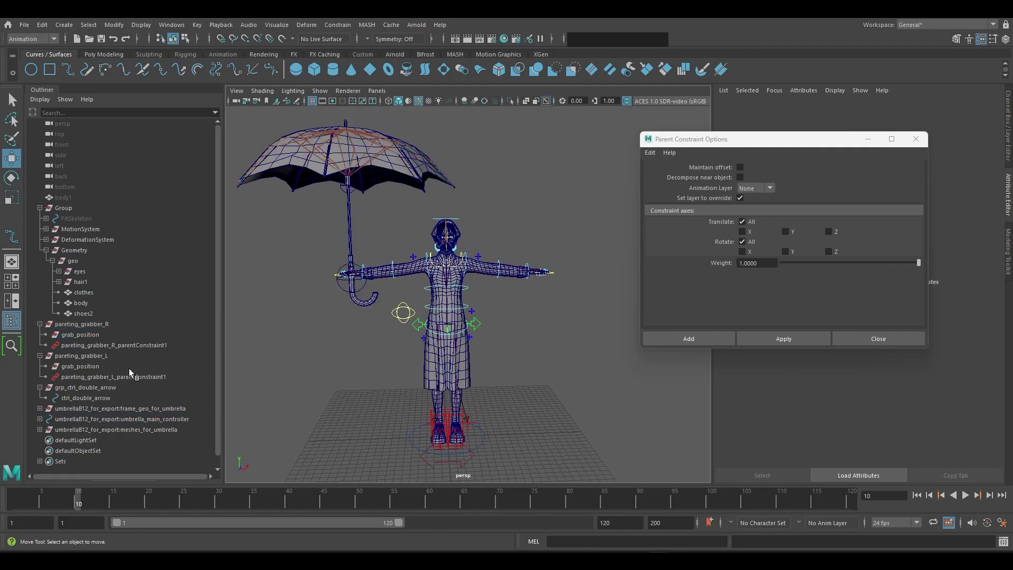
# - Add a second parent constraint from the grab_position group under pareting_grabber_L to umbrella_main_controller, with Maintain offset off
pyautogui.click(85, 366)
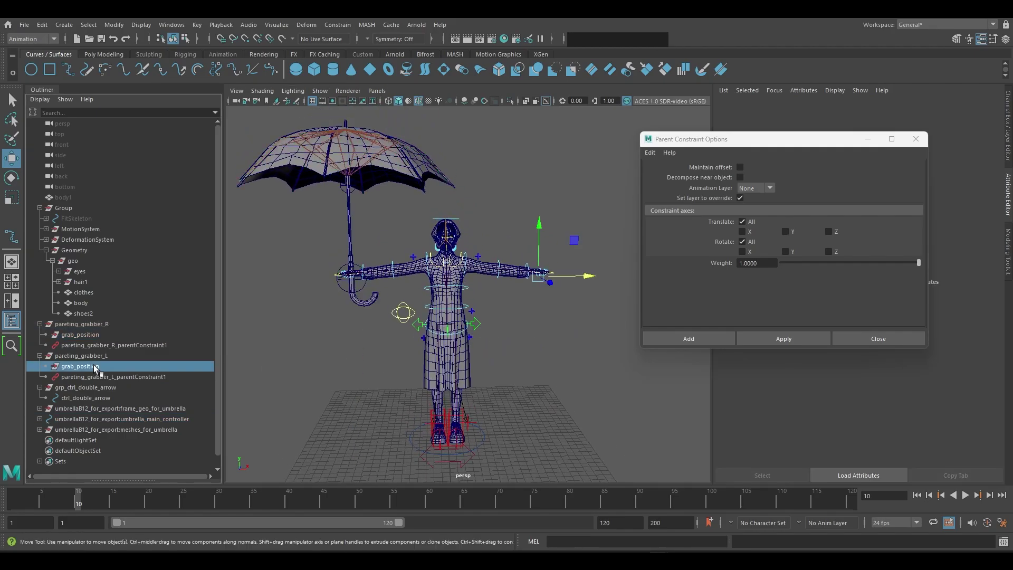
pyautogui.keyDown('shift'); pyautogui.click(343, 296); pyautogui.keyUp('shift')
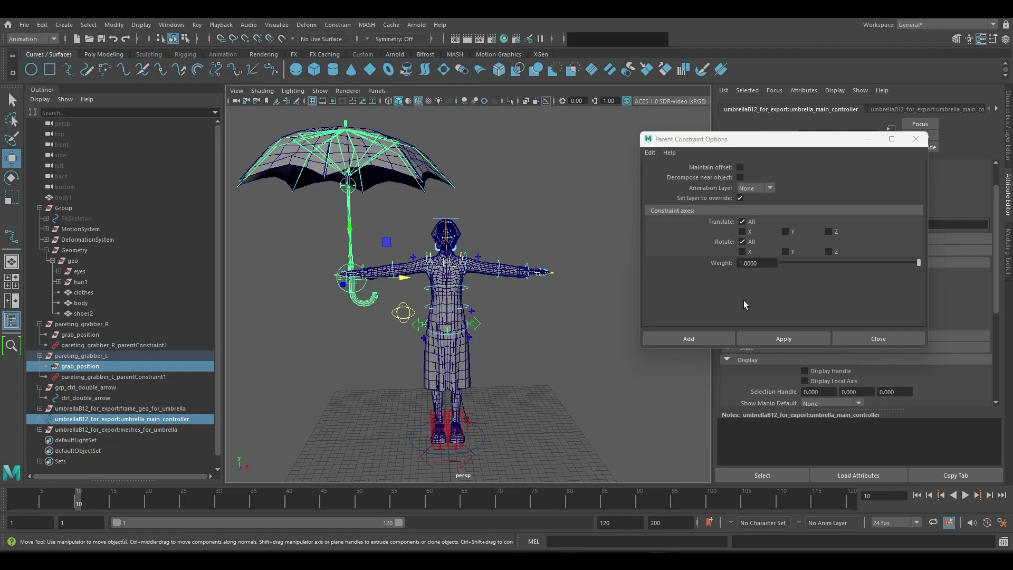
pyautogui.click(795, 338)
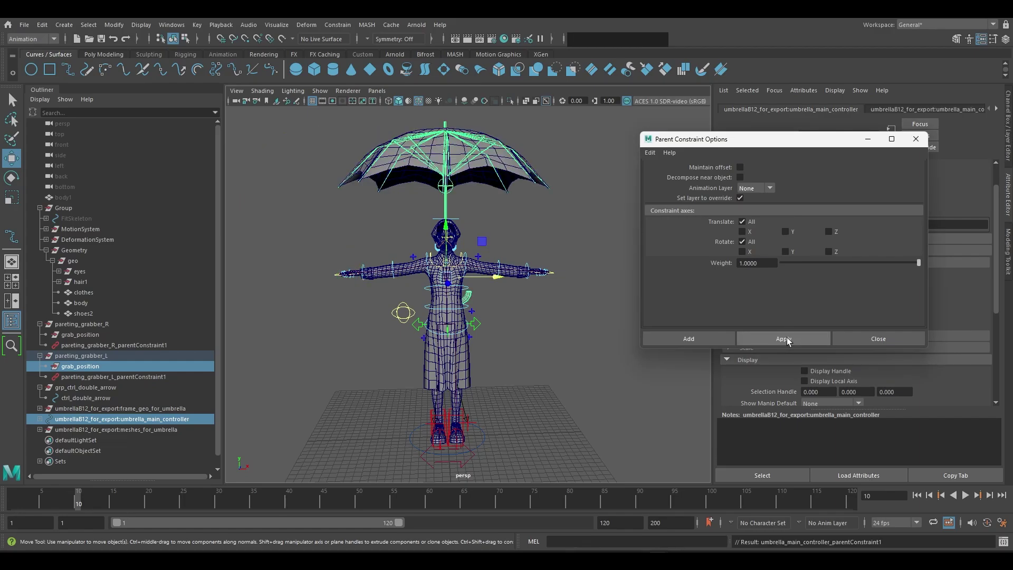
pyautogui.click(545, 361)
pyautogui.scroll(-5, 526, 360)
pyautogui.scroll(3, 525, 361)
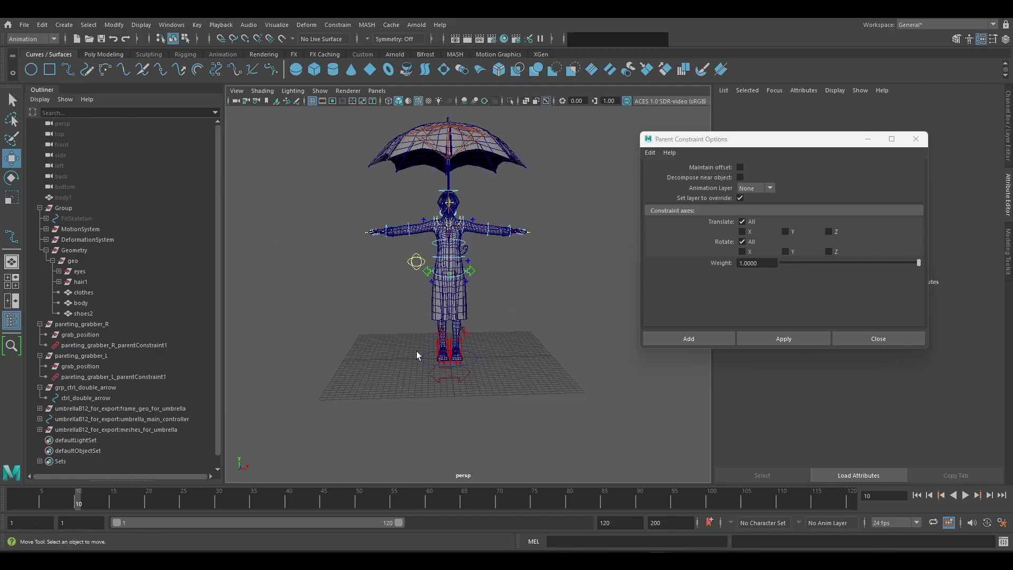
# - Create an empty group at the origin, parent-constrain umbrella_main_controller to it and close the constraint options
pyautogui.hotkey('ctrl', 'g')
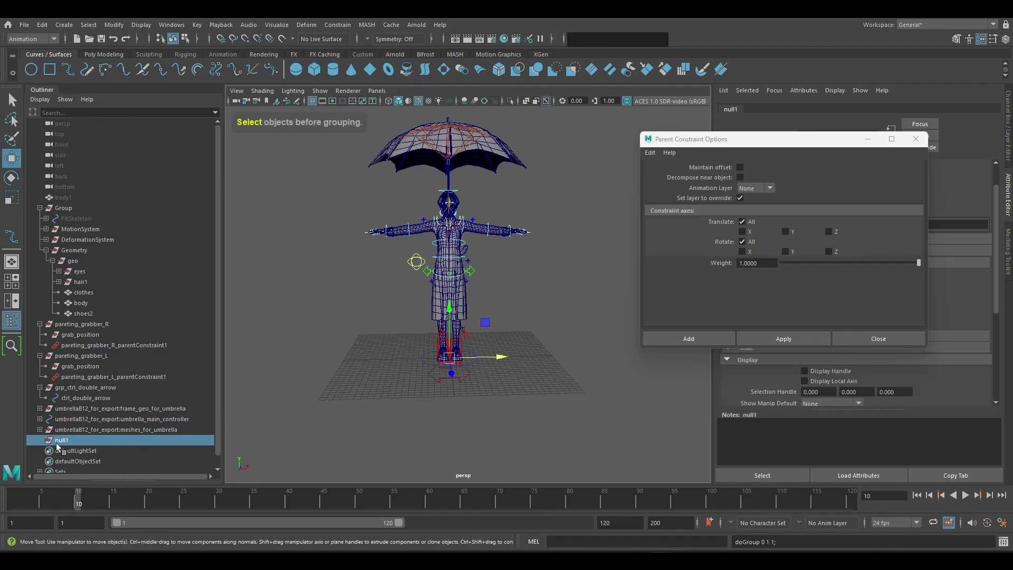
pyautogui.scroll(8, 471, 226)
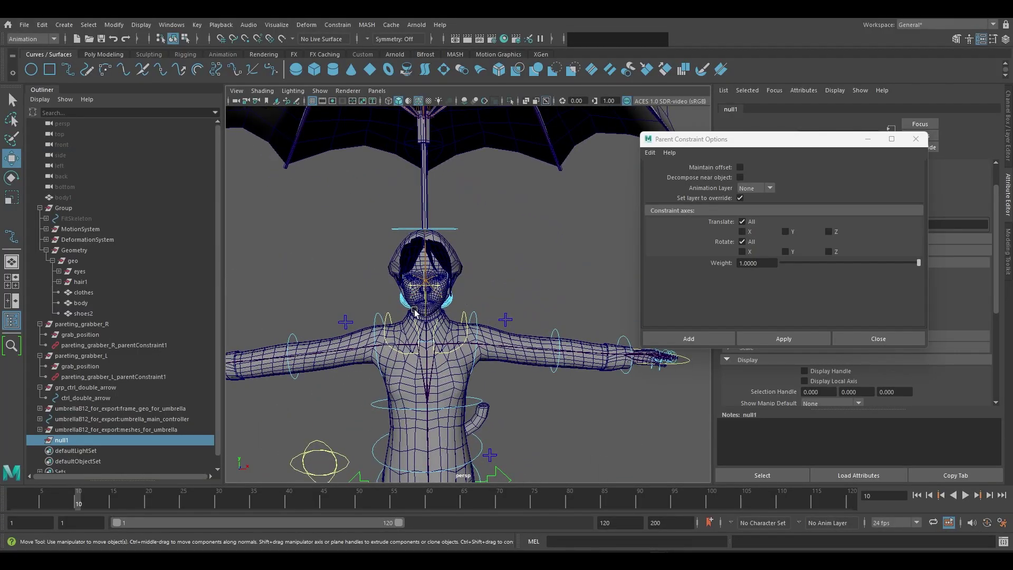
pyautogui.press('4')
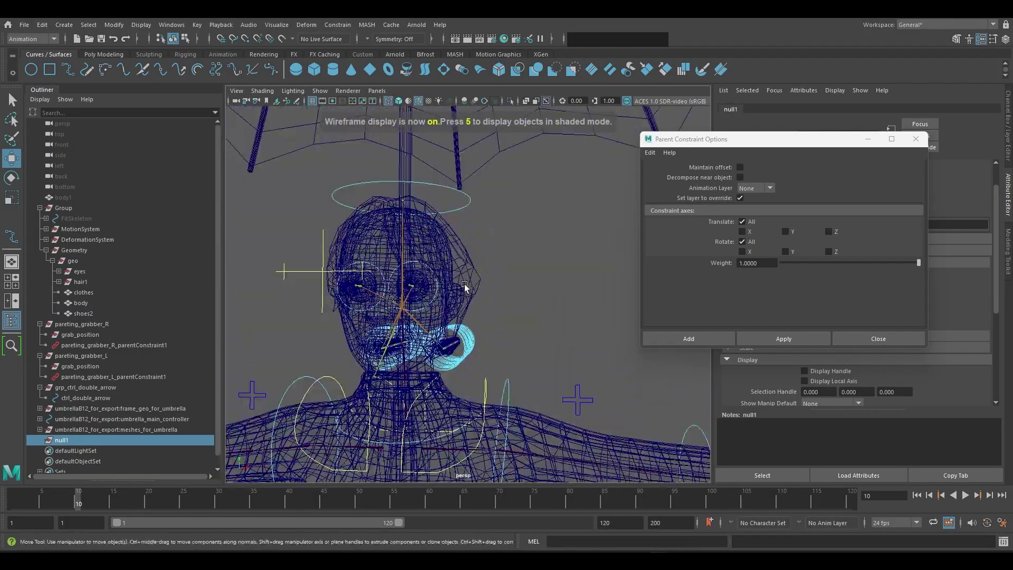
pyautogui.keyDown('alt'); pyautogui.moveTo(445, 449); pyautogui.dragTo(468, 292, button='middle'); pyautogui.keyUp('alt')
pyautogui.scroll(-4, 474, 295)
pyautogui.keyDown('alt'); pyautogui.moveTo(481, 296); pyautogui.dragTo(484, 326); pyautogui.keyUp('alt')
pyautogui.scroll(8, 484, 326)
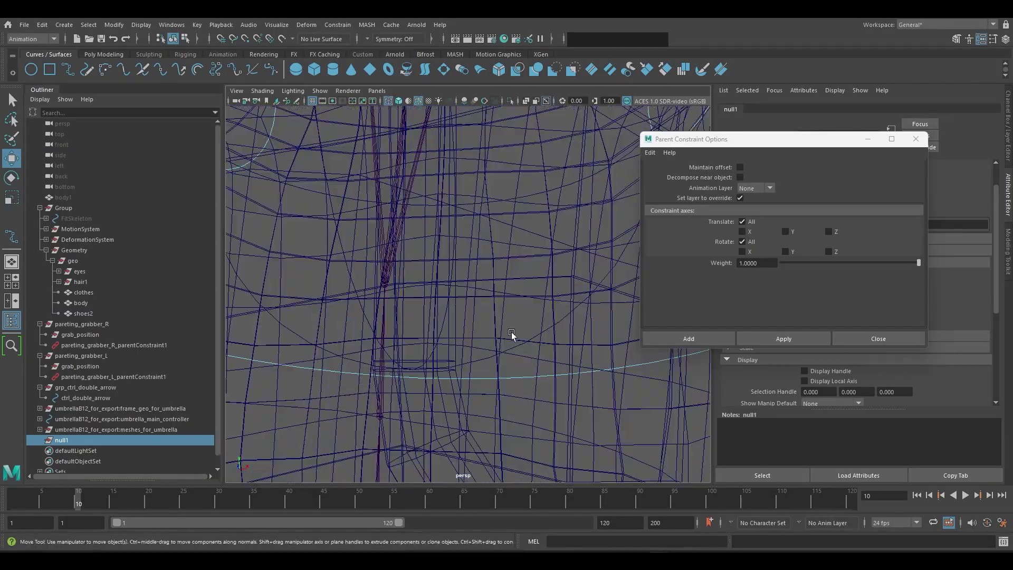
pyautogui.keyDown('shift'); pyautogui.click(560, 319); pyautogui.keyUp('shift')
pyautogui.click(807, 338)
pyautogui.scroll(-8, 543, 340)
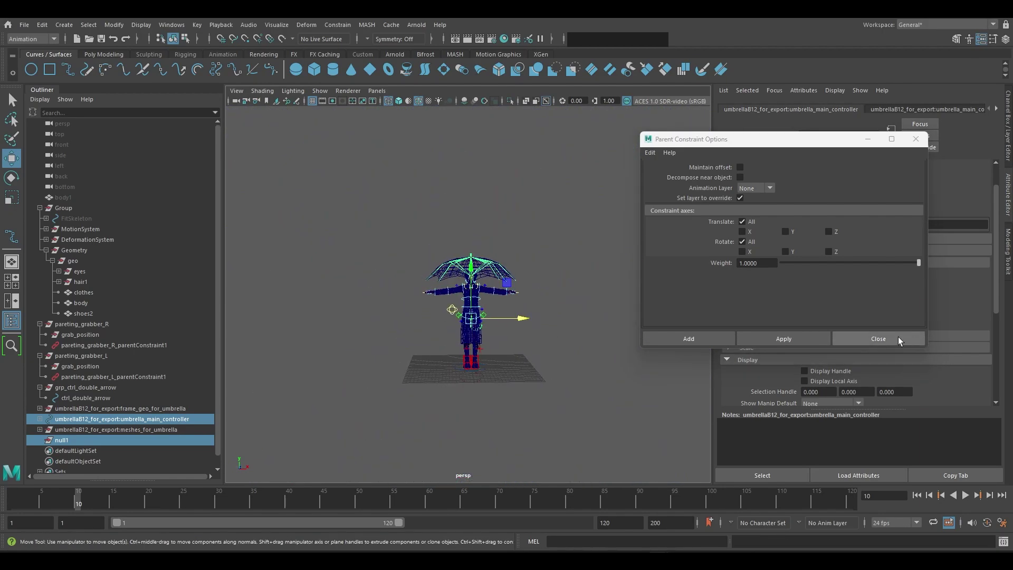
pyautogui.click(878, 338)
# - Rename the new empty group as empty_grab
pyautogui.click(516, 411)
pyautogui.scroll(3, 311, 412)
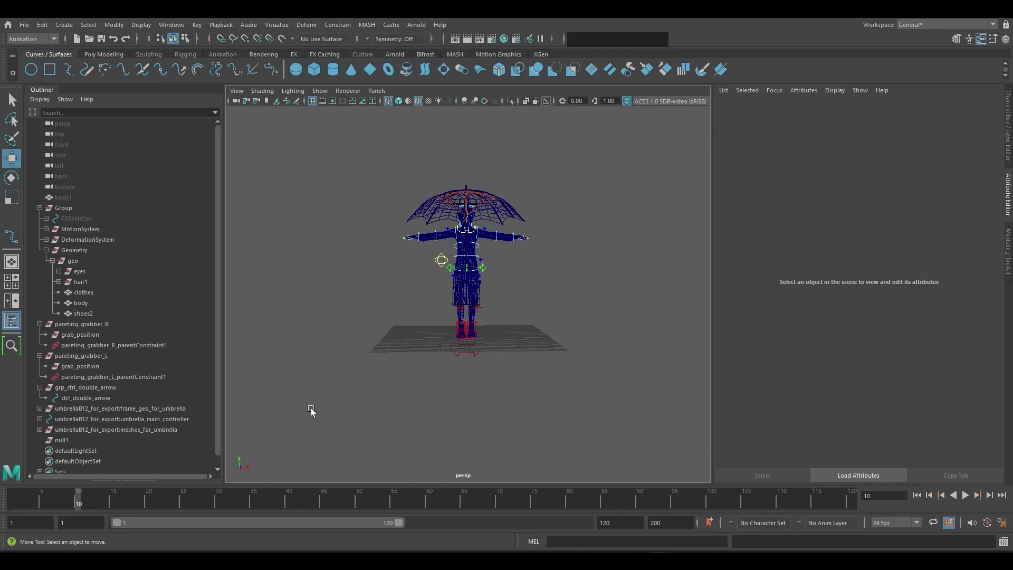
pyautogui.doubleClick(67, 442)
pyautogui.write('empty gr')
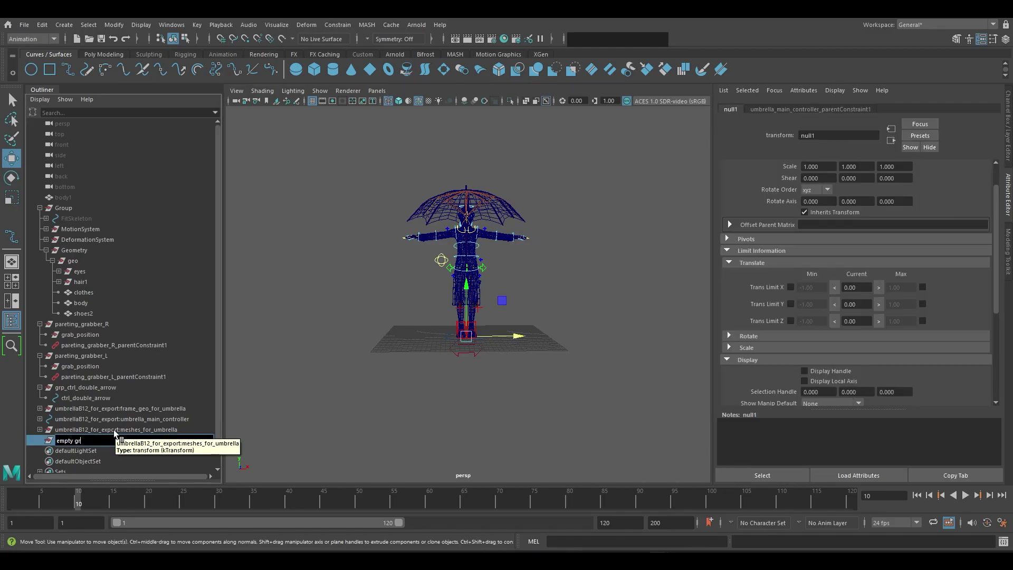
pyautogui.write('ab')
pyautogui.press('Return')
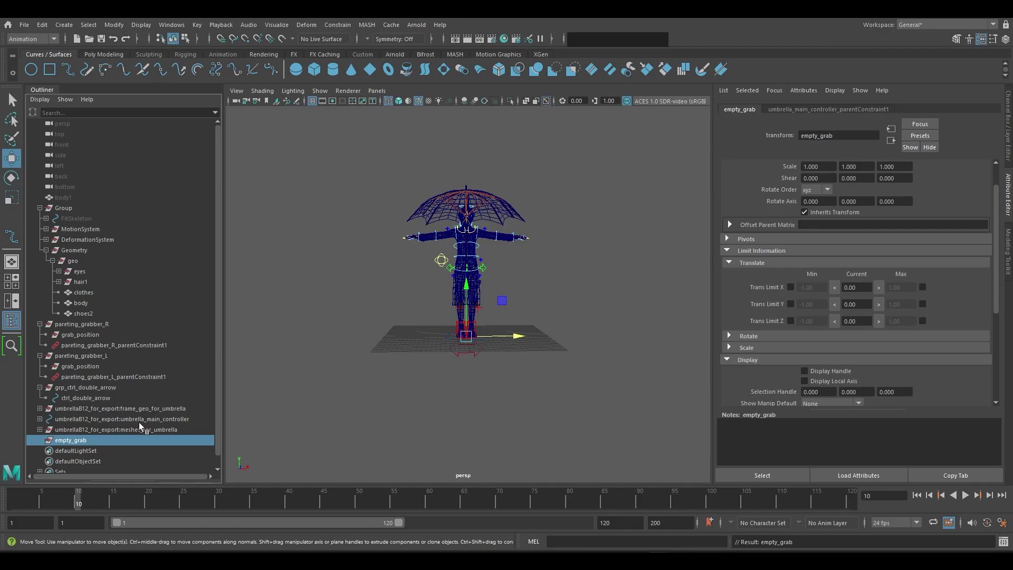
# - Try moving the empty_grab group and undo the move
pyautogui.moveTo(500, 302)
pyautogui.mouseDown()
pyautogui.moveTo(472, 336)
pyautogui.moveTo(527, 329)
pyautogui.moveTo(514, 312)
pyautogui.mouseUp()
pyautogui.hotkey('ctrl', 'z')
pyautogui.scroll(3, 510, 286)
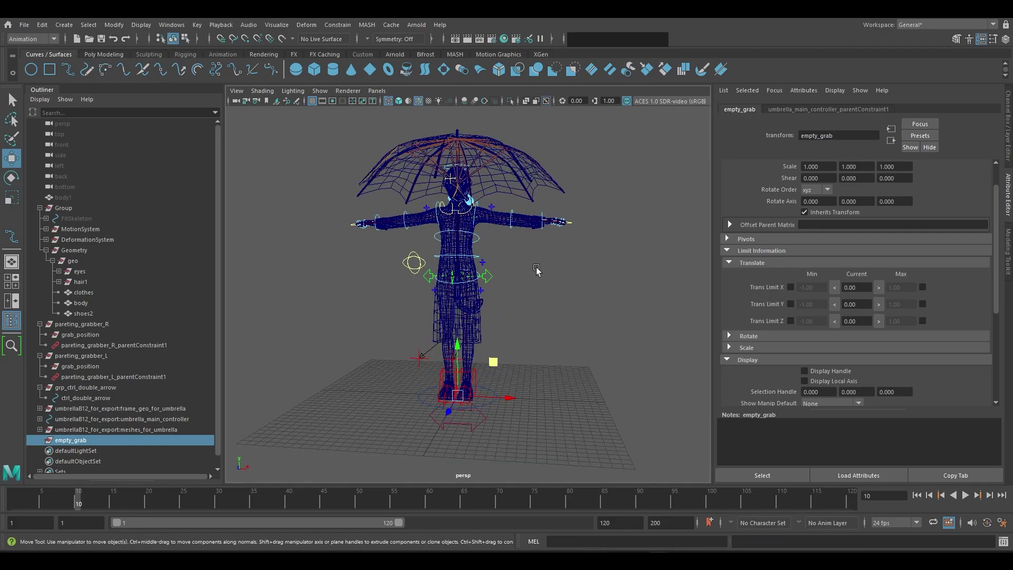
# - Open Set Driven Key with the parent constraint node under umbrella_main_controller as the driven object
pyautogui.keyDown('alt'); pyautogui.moveTo(536, 271); pyautogui.dragTo(519, 378); pyautogui.keyUp('alt')
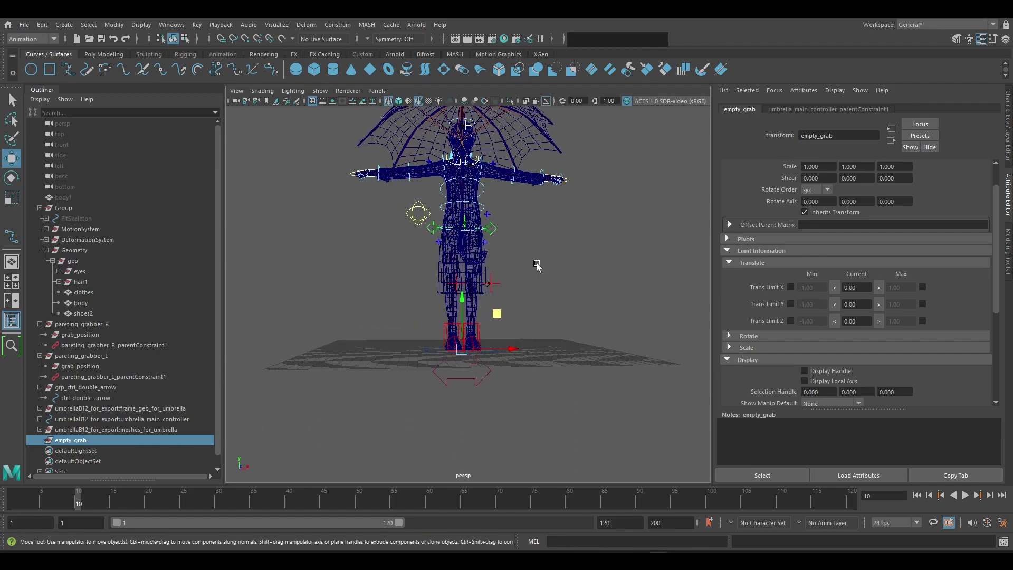
pyautogui.scroll(6, 537, 264)
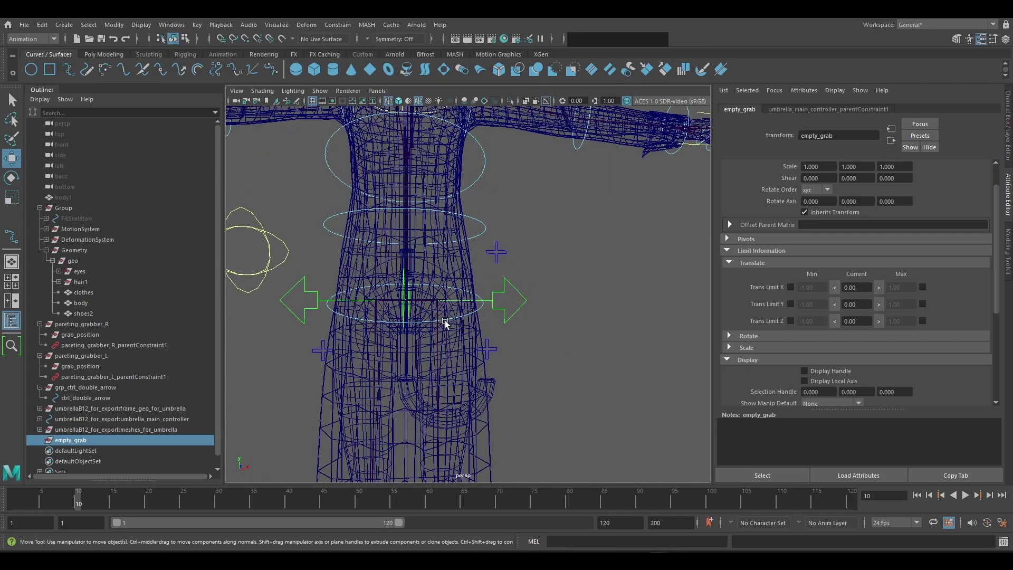
pyautogui.scroll(3, 454, 343)
pyautogui.click(442, 386)
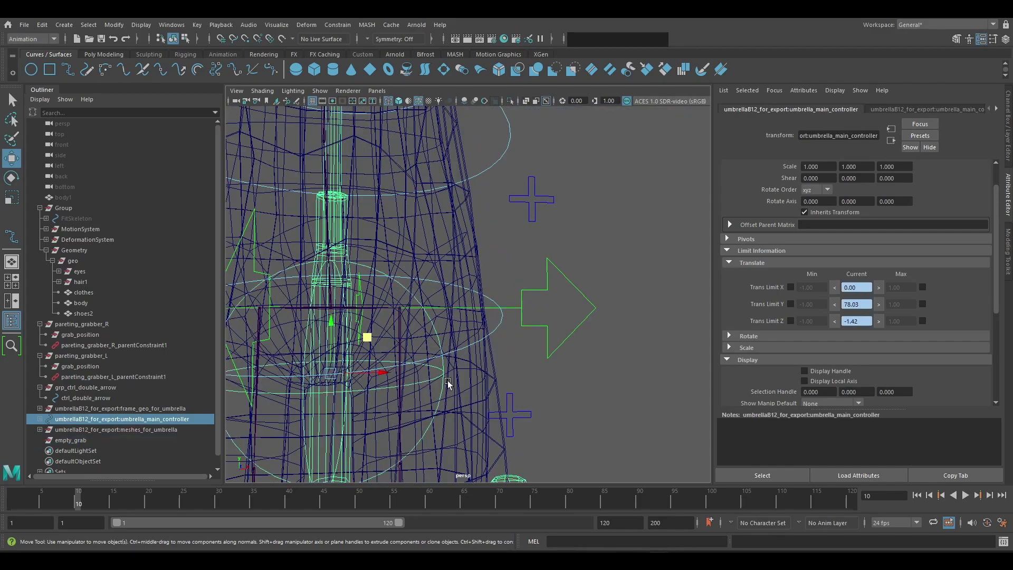
pyautogui.scroll(-8, 480, 332)
pyautogui.keyDown('alt'); pyautogui.moveTo(486, 329); pyautogui.dragTo(448, 288, button='middle'); pyautogui.keyUp('alt')
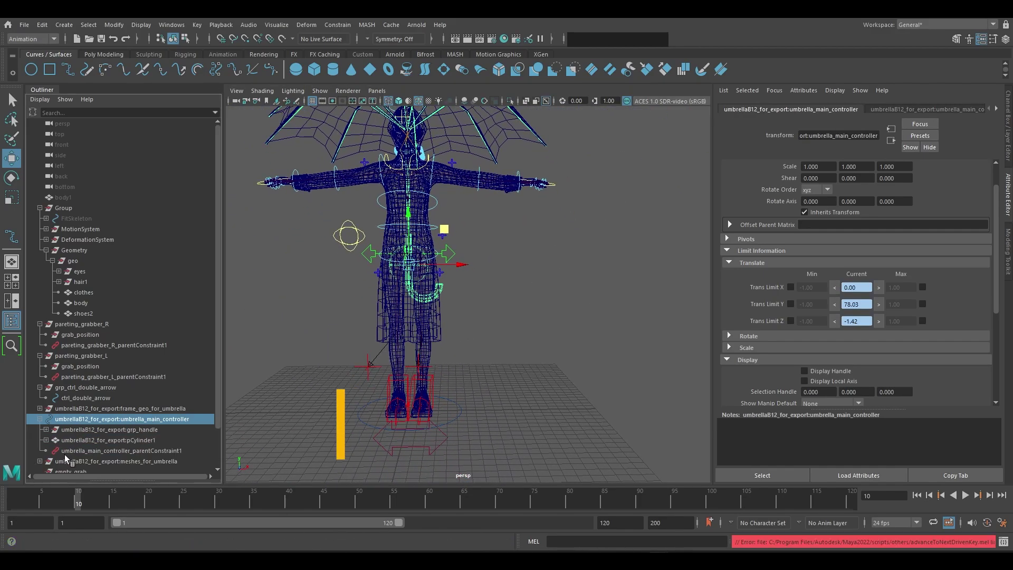
pyautogui.click(40, 419)
pyautogui.click(114, 450)
pyautogui.click(197, 25)
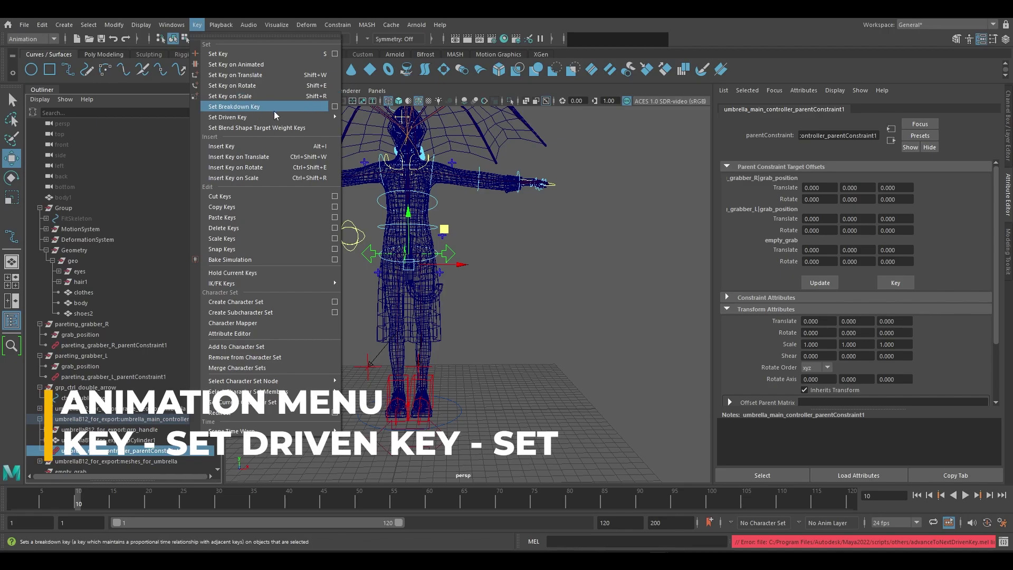
pyautogui.moveTo(332, 117)
pyautogui.click(369, 119)
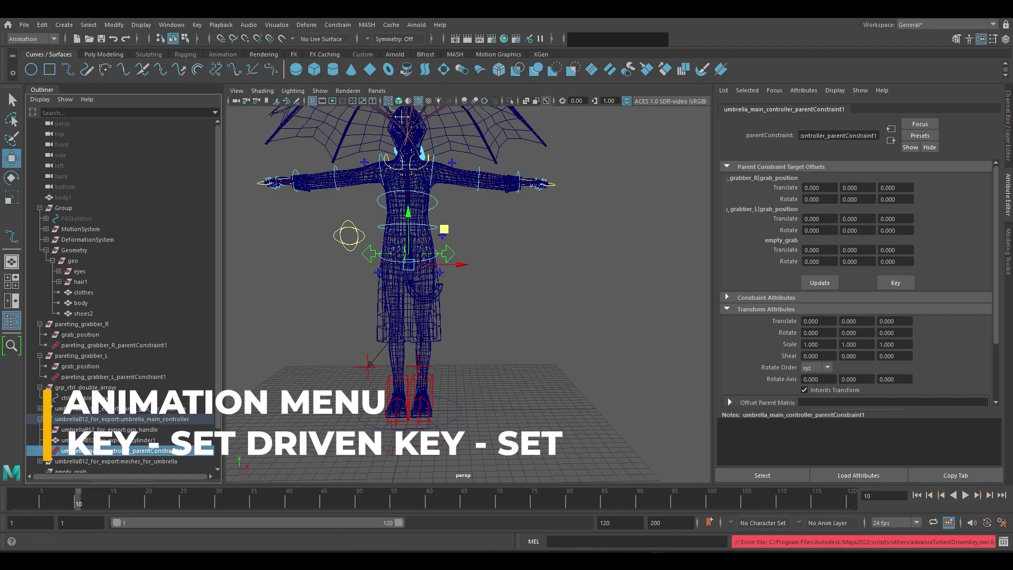
pyautogui.moveTo(168, 102); pyautogui.dragTo(729, 119)
pyautogui.keyDown('alt'); pyautogui.moveTo(529, 290); pyautogui.dragTo(533, 273, button='middle'); pyautogui.keyUp('alt')
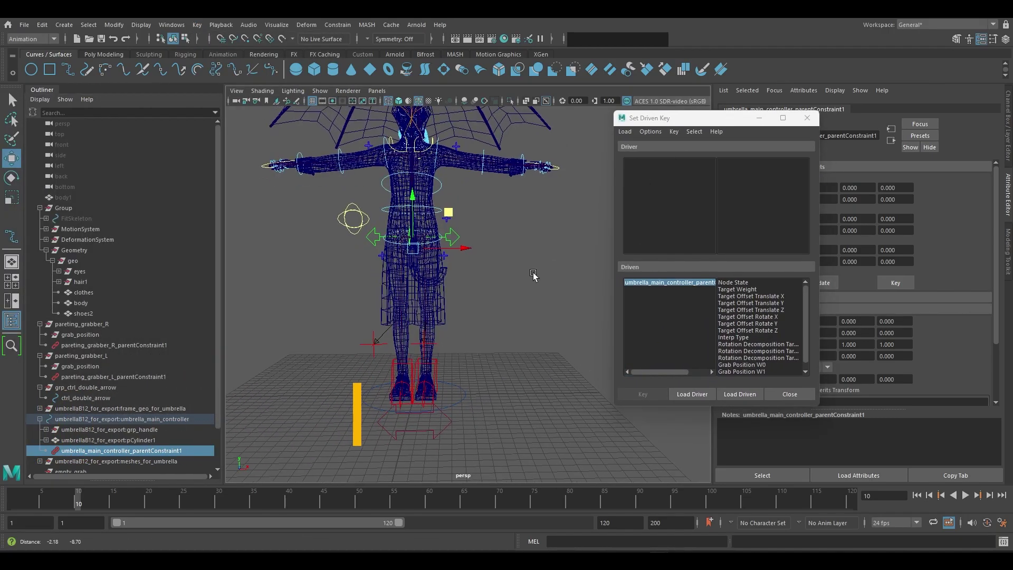
# - Choose Grab Position W0, Grab Position W1 and Null 1W2 as driven attributes and load ctrl_double_arrow's Translate X as the driver
pyautogui.scroll(-1, 749, 326)
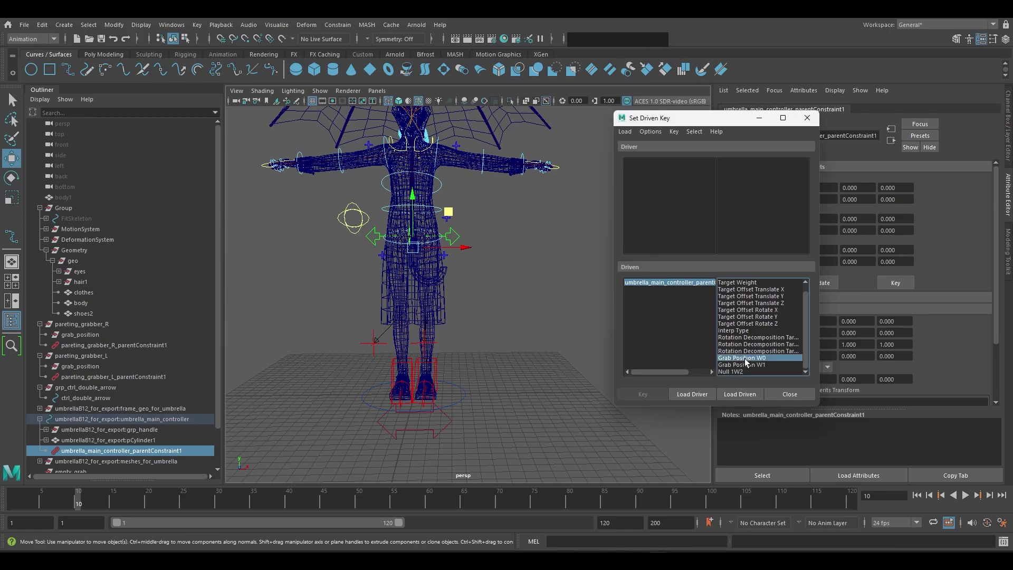
pyautogui.moveTo(745, 358); pyautogui.dragTo(741, 371)
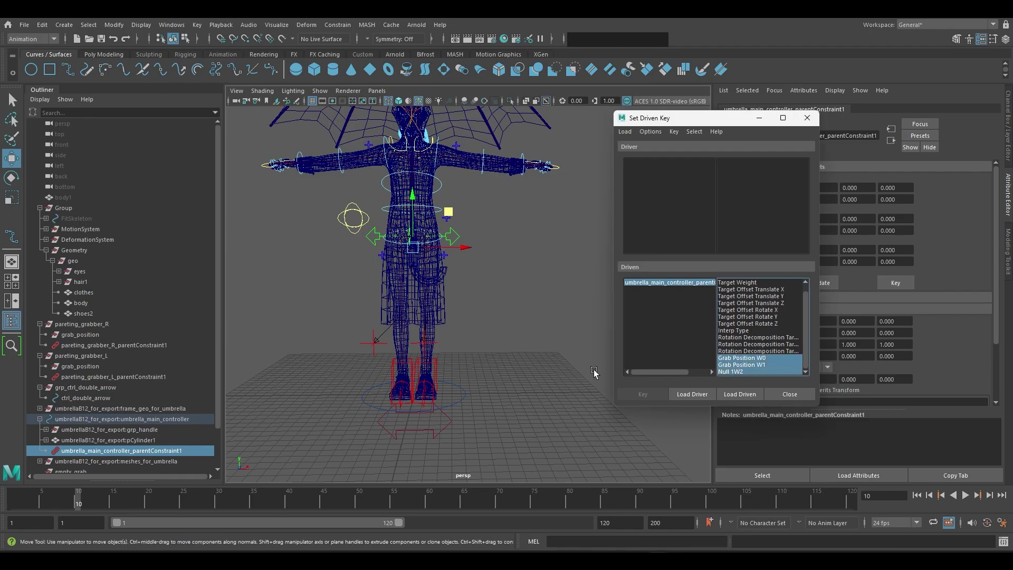
pyautogui.scroll(-2, 80, 467)
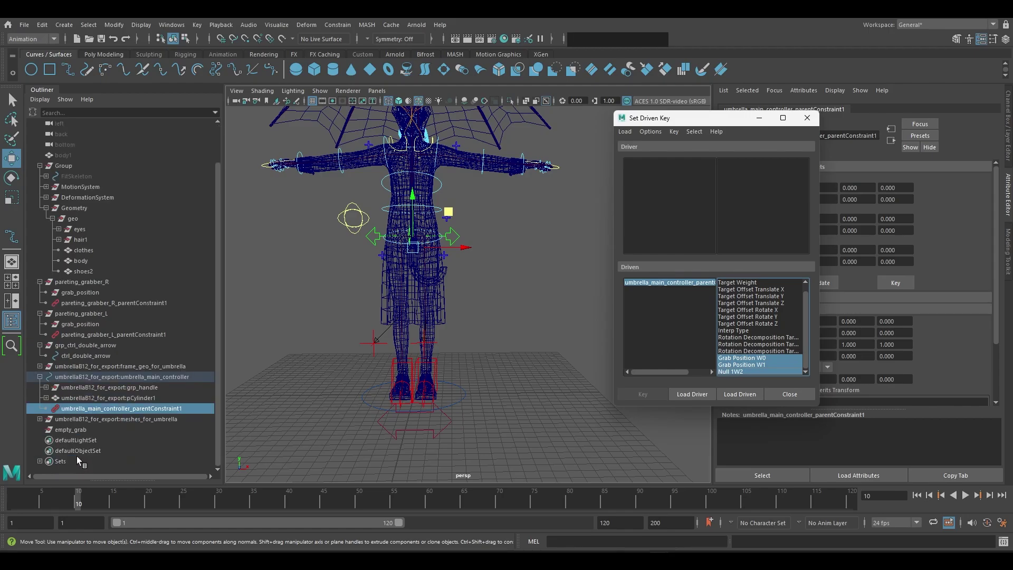
pyautogui.click(425, 430)
pyautogui.click(695, 395)
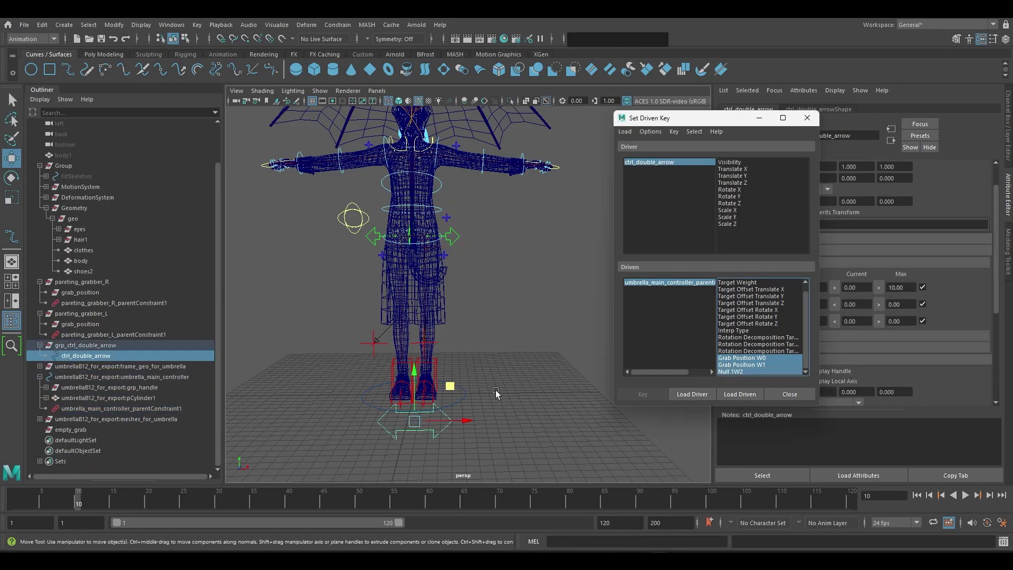
pyautogui.click(744, 169)
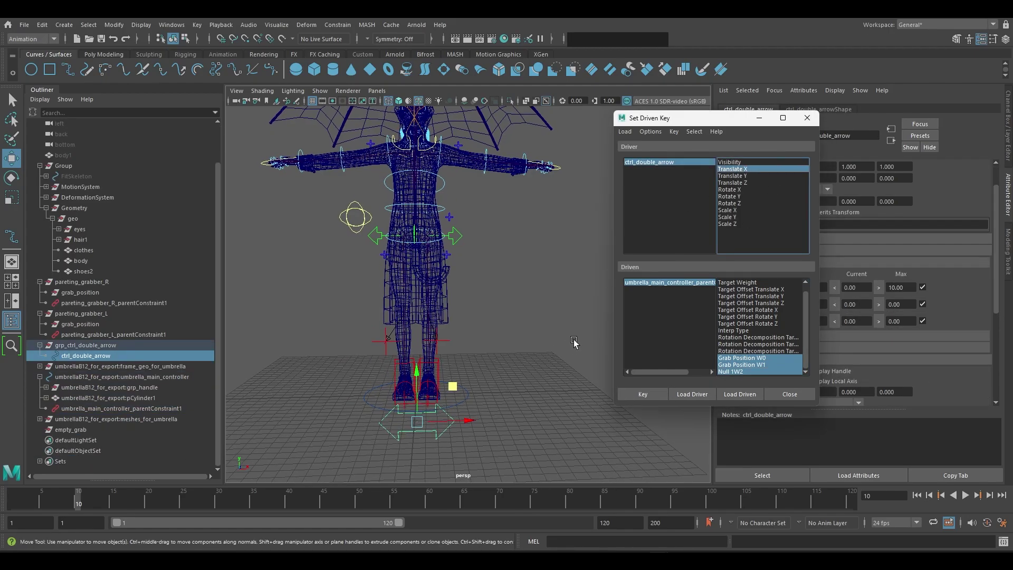
# - Set the umbrella parent constraint's Grab Position W1 and Grab Position W0 weights to 0, leaving Null 1W2 at 1
pyautogui.click(656, 283)
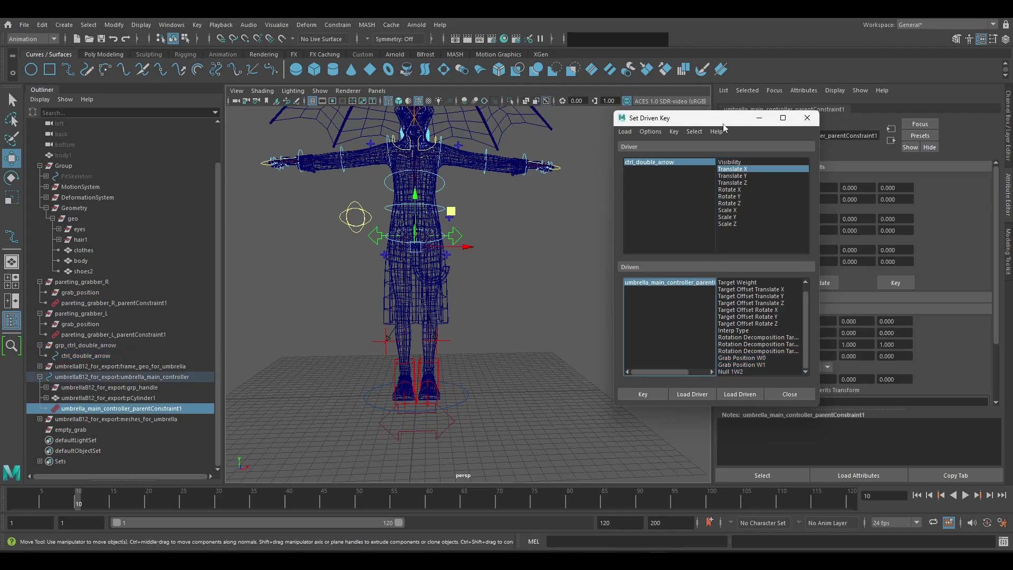
pyautogui.moveTo(721, 127); pyautogui.dragTo(665, 127)
pyautogui.click(1009, 121)
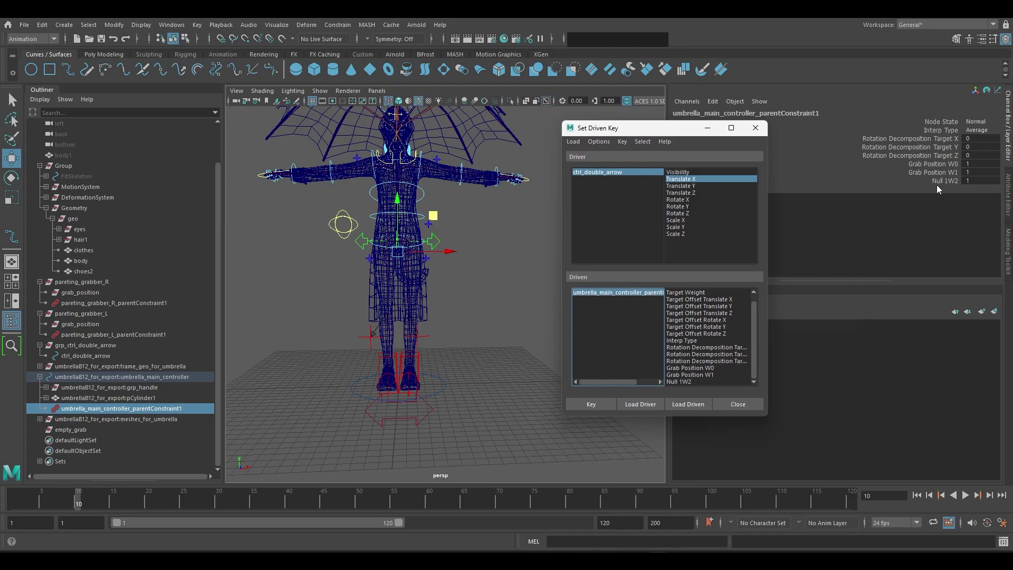
pyautogui.click(947, 173)
pyautogui.moveTo(504, 282); pyautogui.dragTo(401, 288, button='middle')
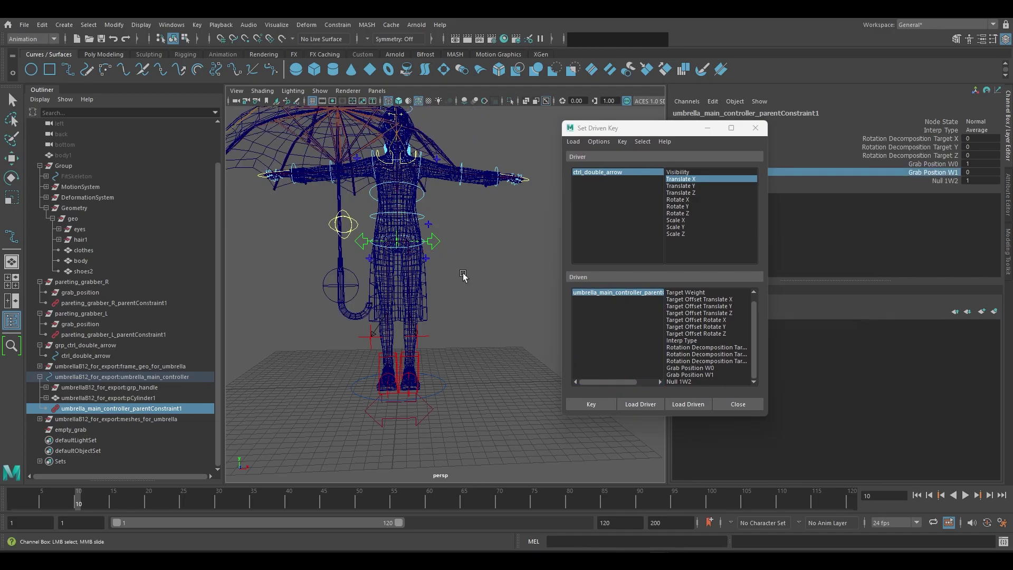
pyautogui.click(920, 164)
pyautogui.moveTo(511, 277); pyautogui.dragTo(428, 295, button='middle')
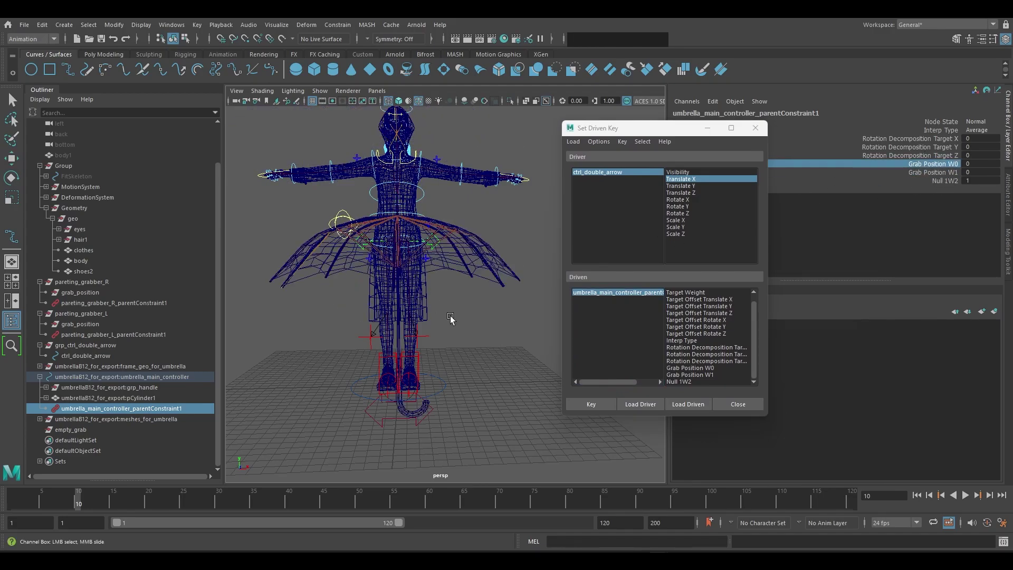
# - Key Grab Position W0, Grab Position W1 and Null 1W2 against ctrl_double_arrow's Translate X at its neutral position
pyautogui.click(590, 404)
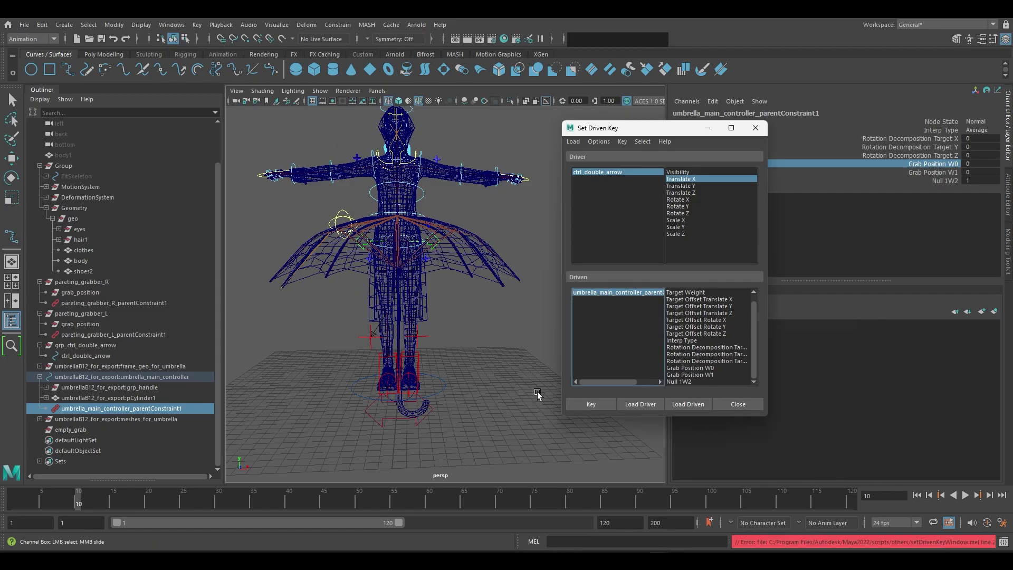
pyautogui.moveTo(684, 380); pyautogui.dragTo(687, 368)
pyautogui.click(584, 403)
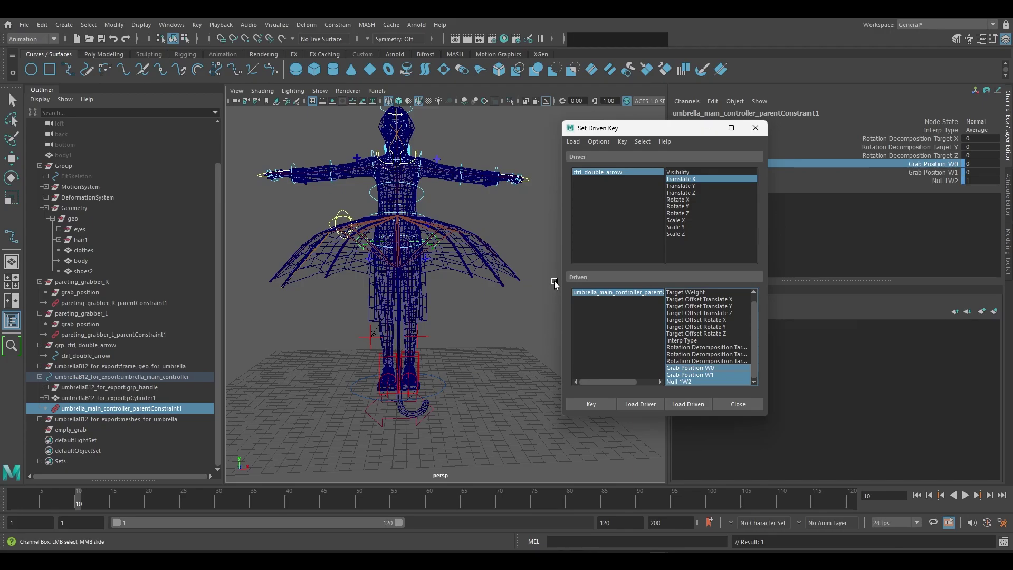
# - Move ctrl_double_arrow to Translate X -10 and set the umbrella parent constraint's Null 1W2 weight to 0
pyautogui.click(607, 173)
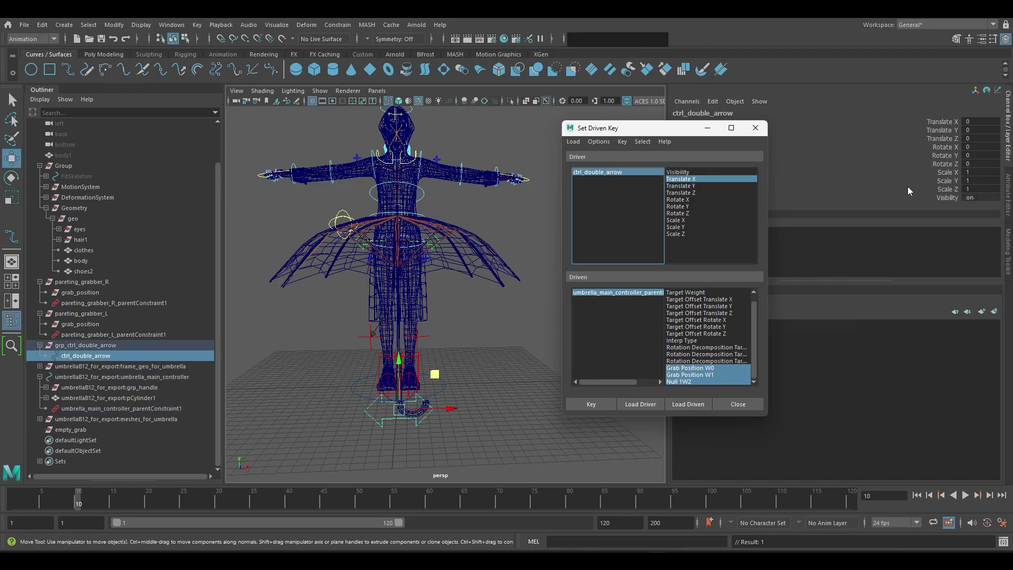
pyautogui.moveTo(427, 410); pyautogui.dragTo(371, 410)
pyautogui.click(626, 293)
pyautogui.doubleClick(970, 180)
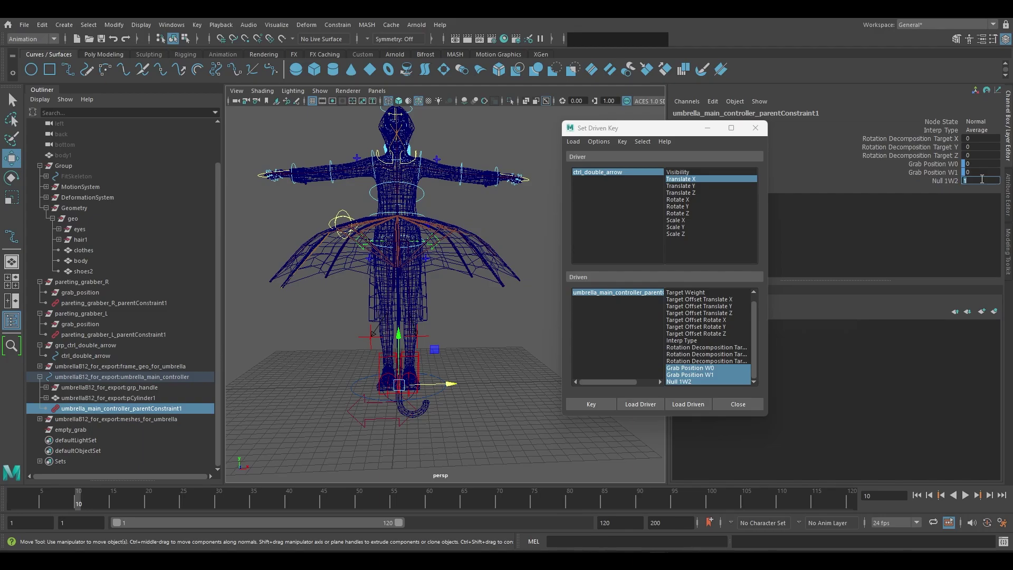
pyautogui.write('0')
pyautogui.press('Return')
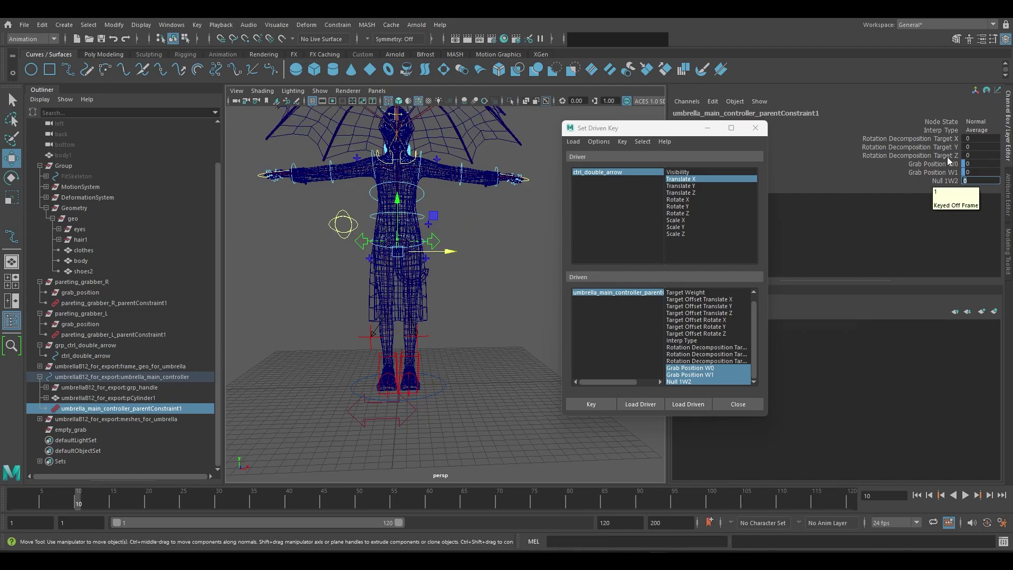
# - Set the umbrella constraint's Grab Position W0 to 1 and key the driven weights against ctrl_double_arrow's Translate X
pyautogui.click(933, 164)
pyautogui.moveTo(477, 318); pyautogui.dragTo(497, 319, button='middle')
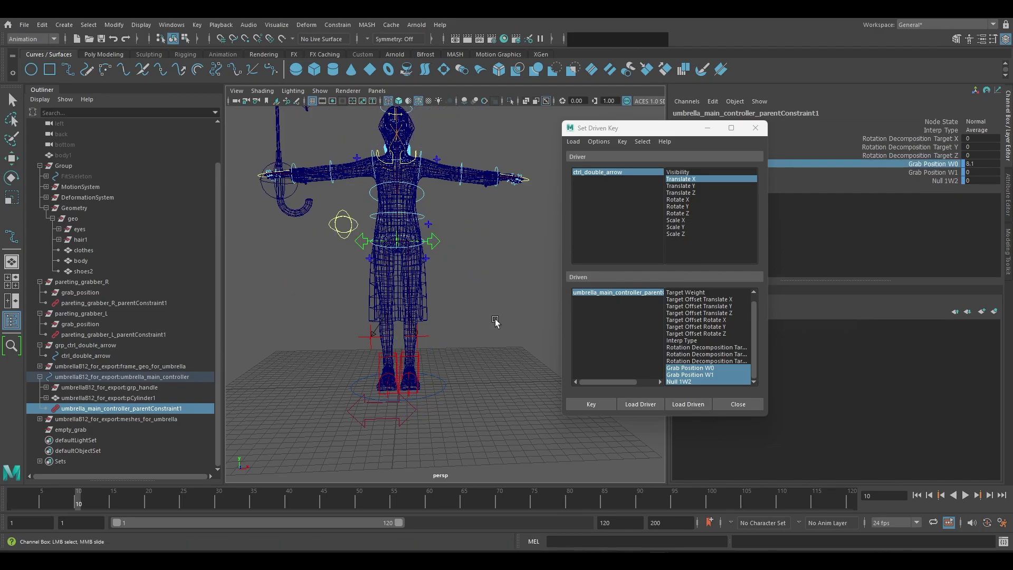
pyautogui.doubleClick(980, 164)
pyautogui.write('1')
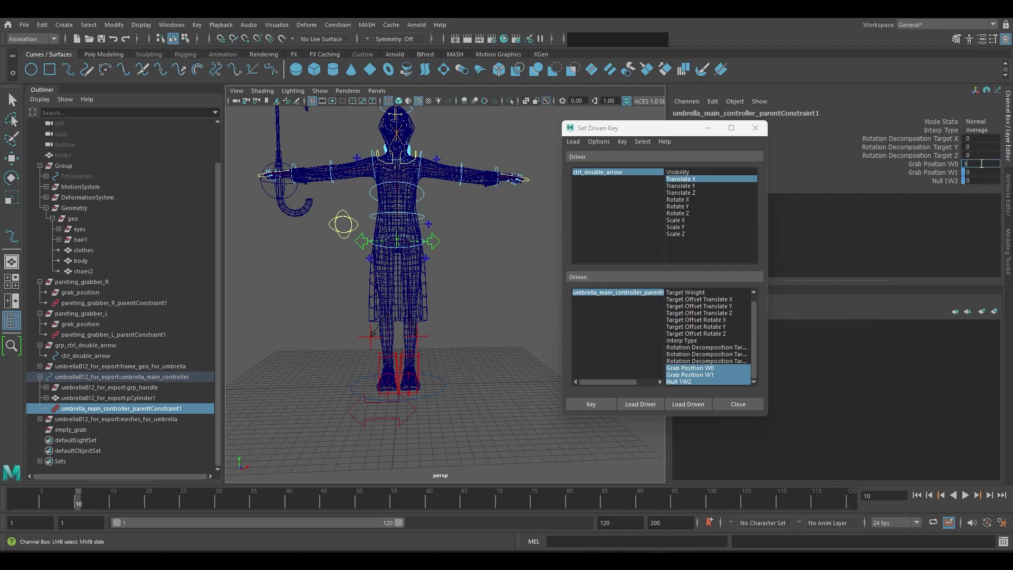
pyautogui.press('Return')
pyautogui.click(605, 402)
# - Move ctrl_double_arrow along X to its opposite limit, Translate X 10
pyautogui.click(405, 417)
pyautogui.press('w')
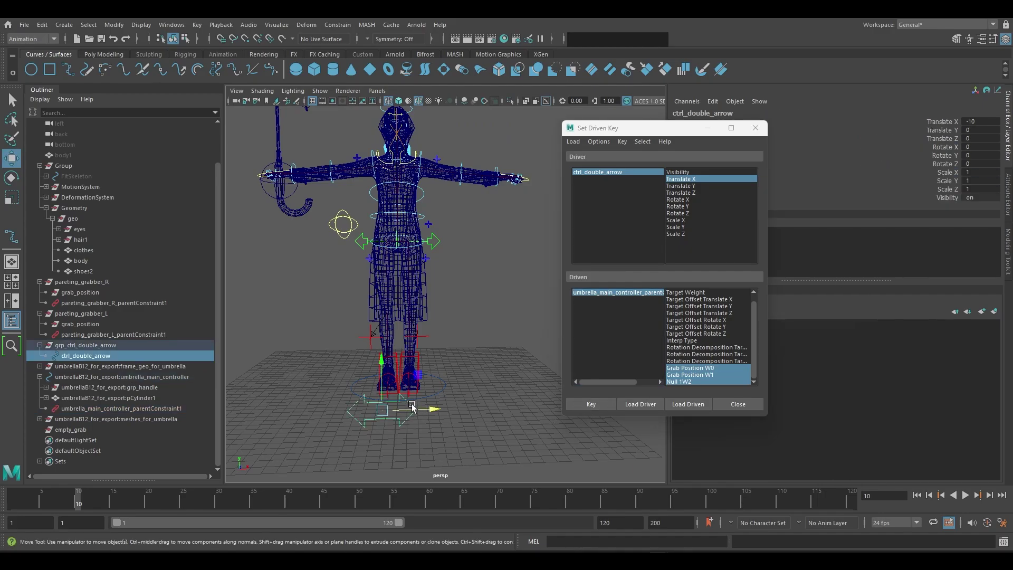
pyautogui.moveTo(414, 411); pyautogui.dragTo(496, 413)
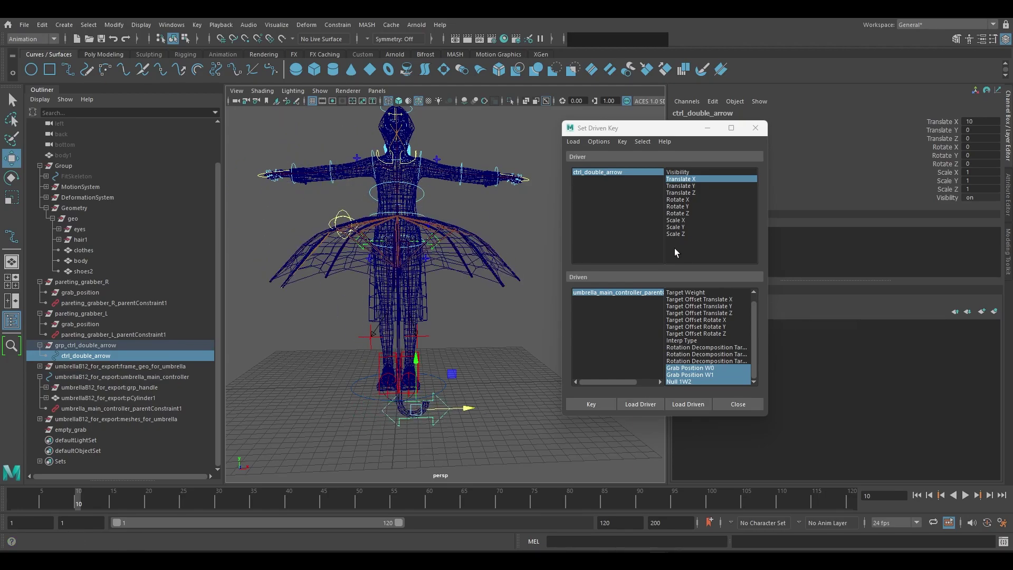
# - Set the umbrella constraint's Null 1W2 to 0 and Grab Position W1 to 1, and key the driven weights
pyautogui.click(631, 292)
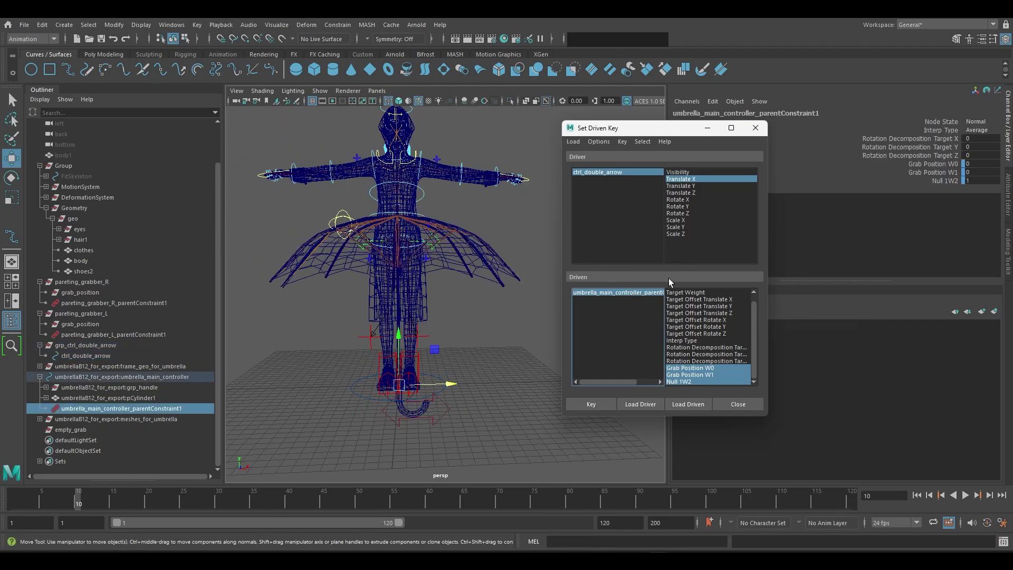
pyautogui.doubleClick(982, 179)
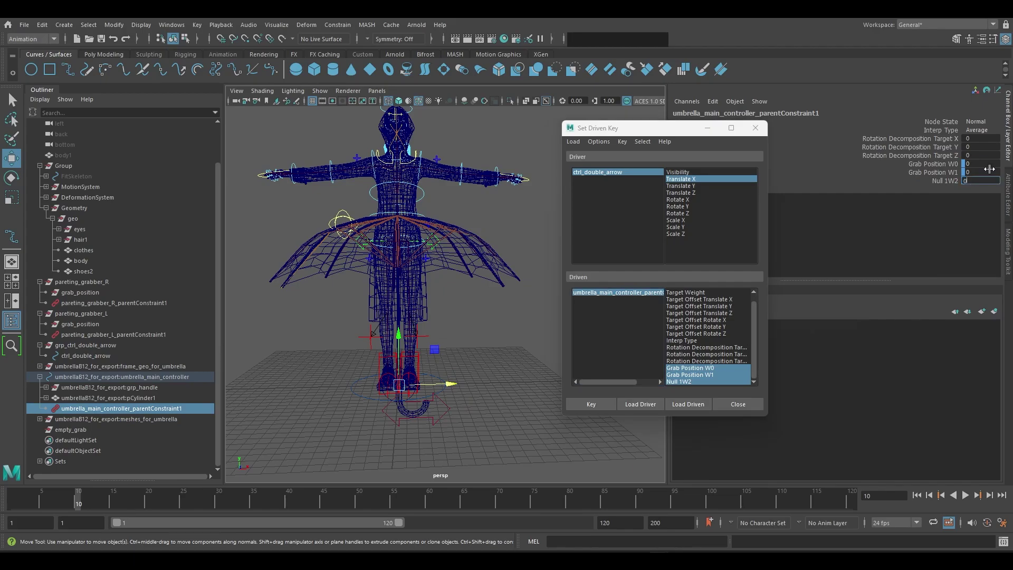
pyautogui.write('0')
pyautogui.doubleClick(990, 170)
pyautogui.write('1')
pyautogui.press('Return')
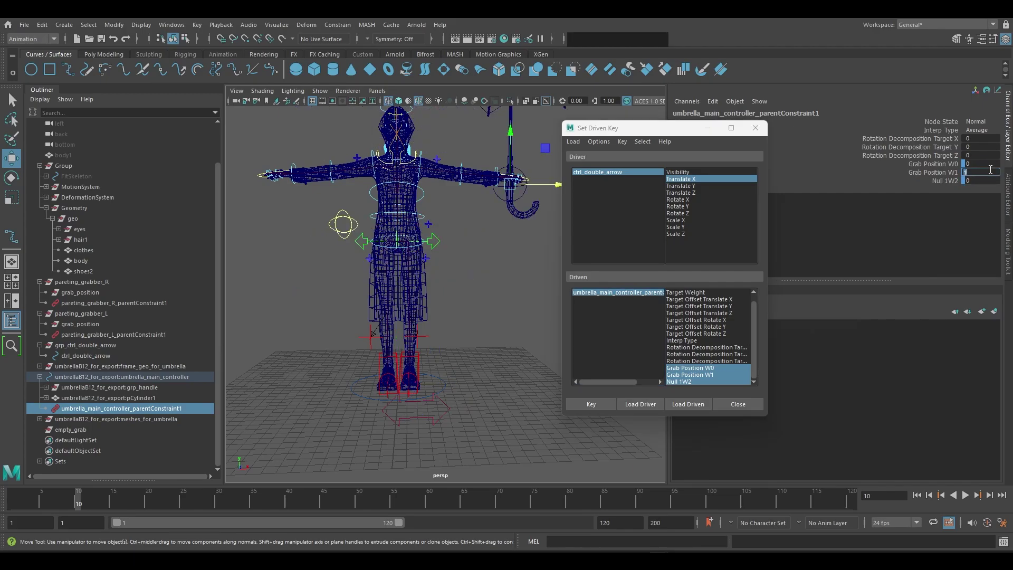
pyautogui.click(592, 403)
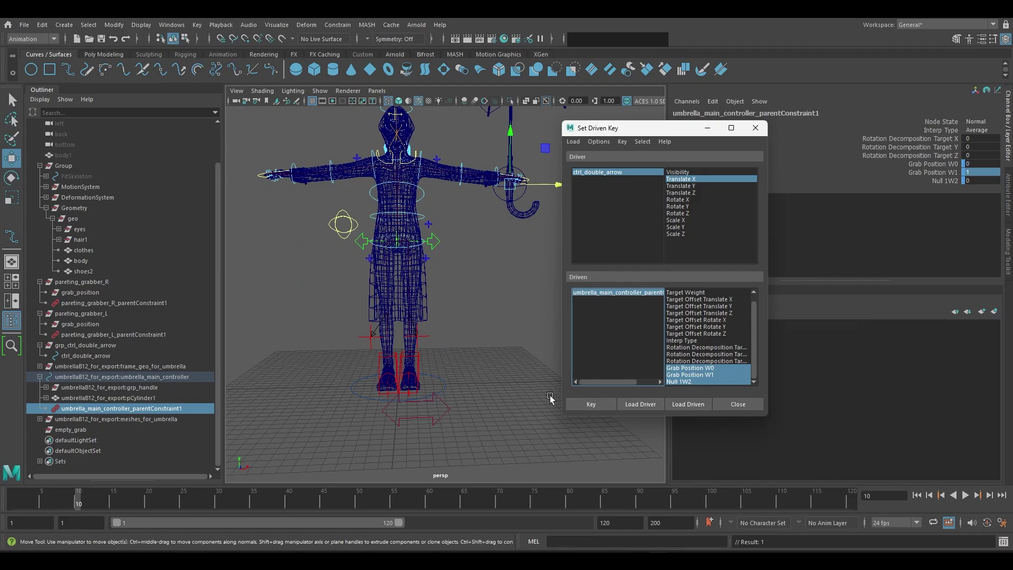
# - Close Set Driven Key and test the umbrella switch by sliding ctrl_double_arrow to Translate X -10
pyautogui.scroll(-5, 447, 386)
pyautogui.click(430, 357)
pyautogui.moveTo(465, 355)
pyautogui.mouseDown()
pyautogui.moveTo(433, 364)
pyautogui.moveTo(468, 371)
pyautogui.moveTo(458, 367)
pyautogui.mouseUp()
pyautogui.click(738, 403)
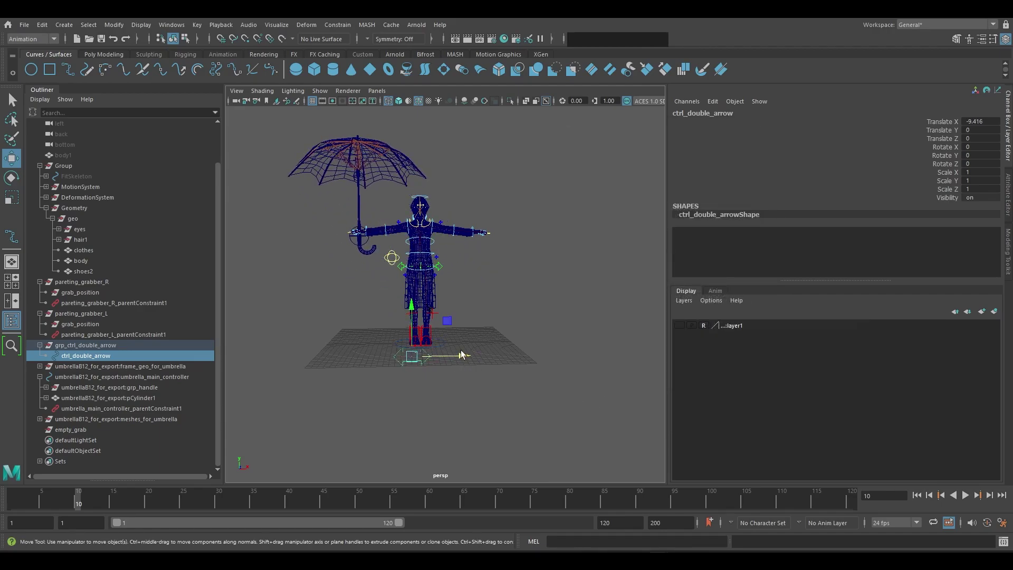
pyautogui.scroll(5, 469, 315)
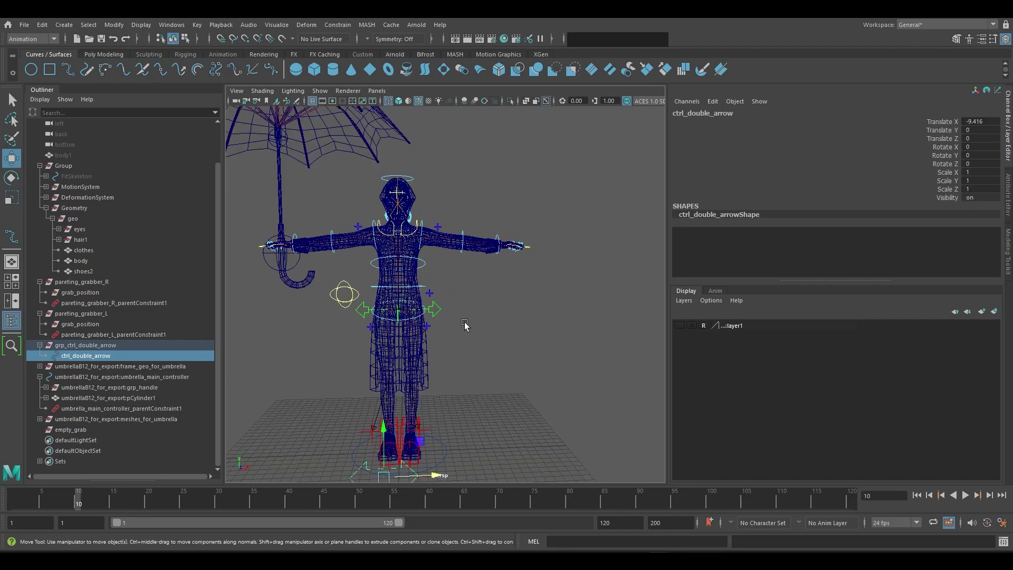
pyautogui.keyDown('alt'); pyautogui.moveTo(465, 323); pyautogui.dragTo(485, 312, button='middle'); pyautogui.keyUp('alt')
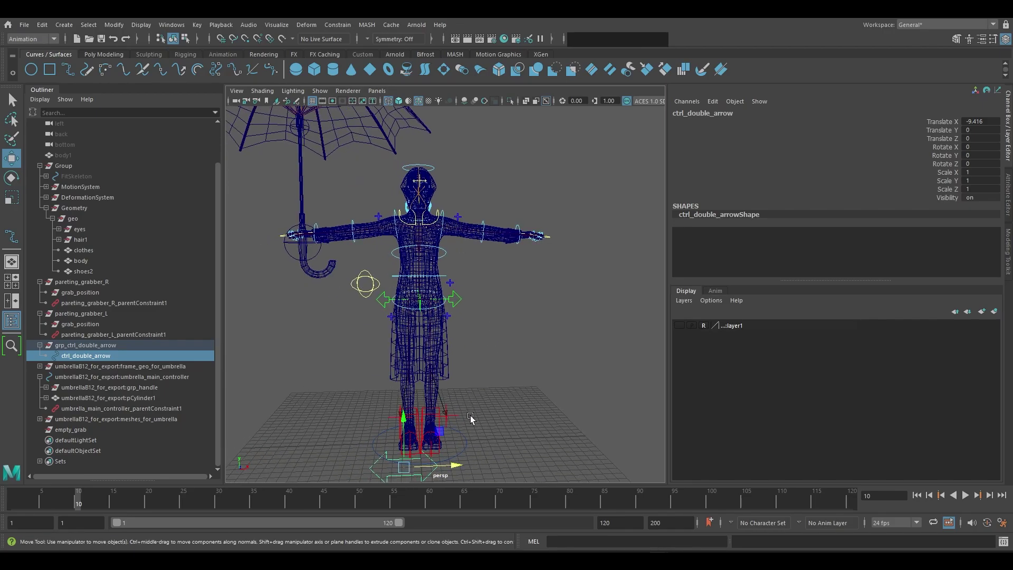
pyautogui.moveTo(453, 465); pyautogui.dragTo(425, 457)
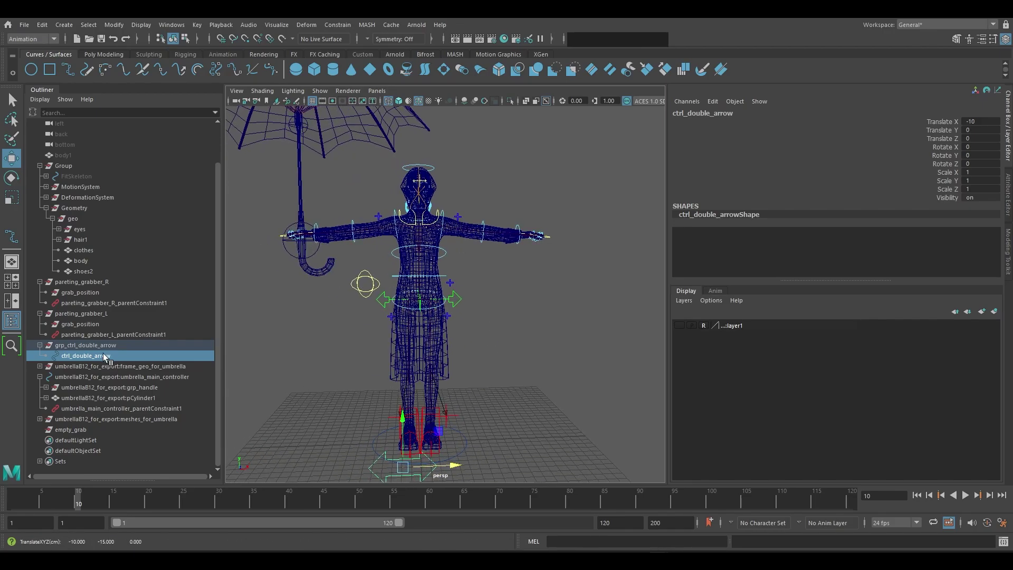
pyautogui.click(324, 302)
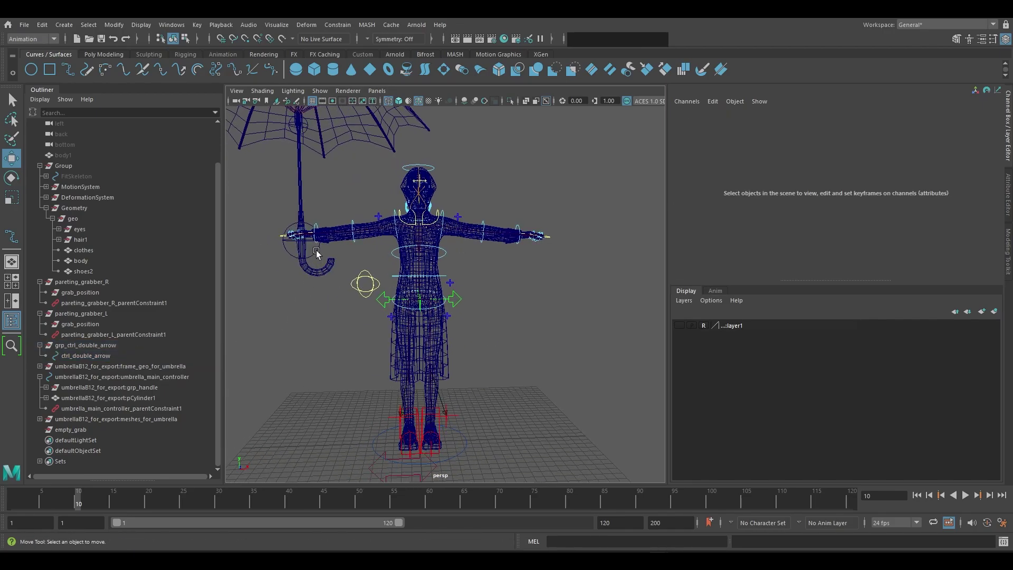
pyautogui.click(315, 250)
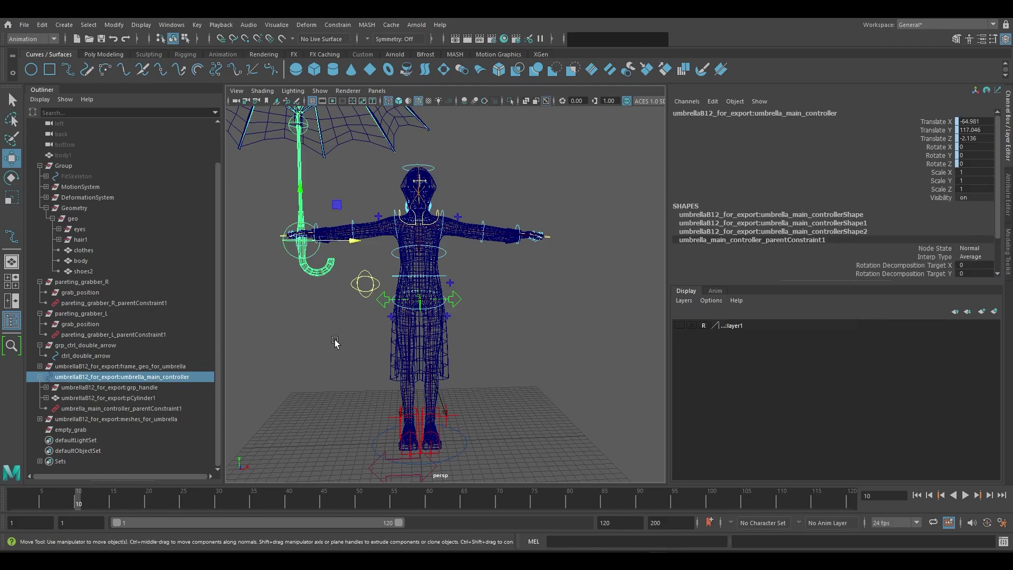
pyautogui.keyDown('alt'); pyautogui.moveTo(324, 308); pyautogui.dragTo(327, 310, button='middle'); pyautogui.keyUp('alt')
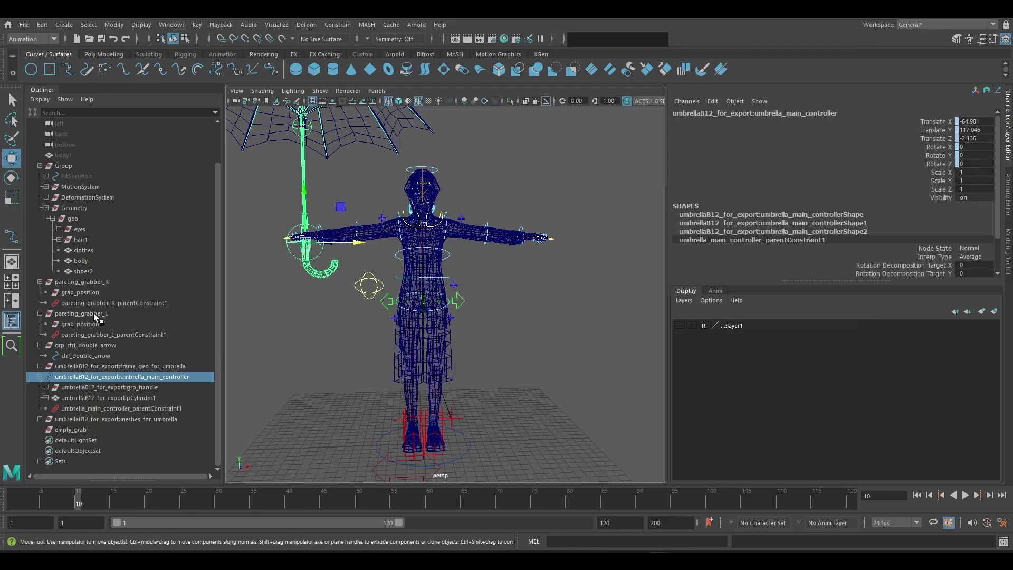
pyautogui.click(93, 313)
pyautogui.click(88, 324)
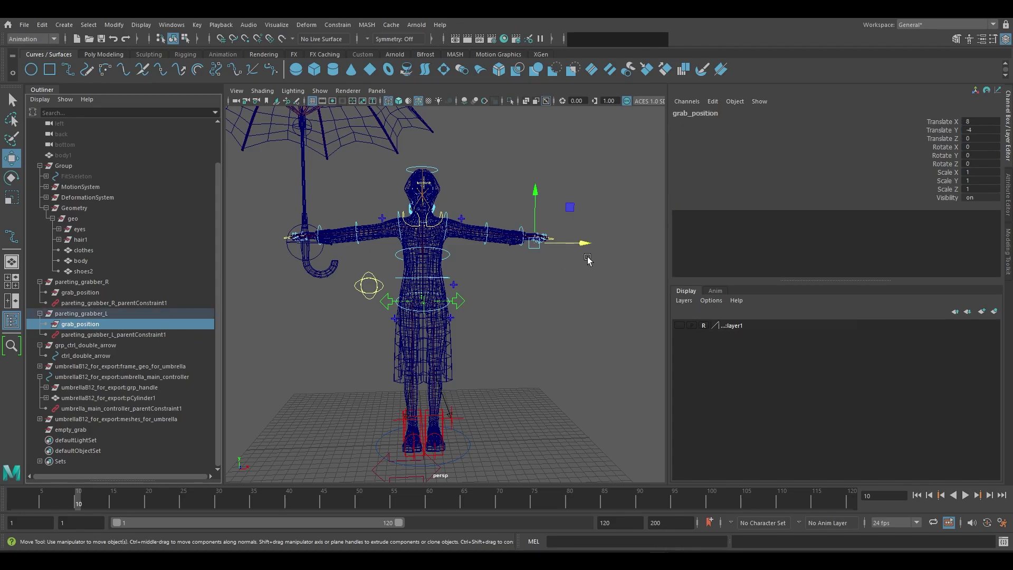
# - Rotate the grab_position group under pareting_grabber_R by about 77 degrees around X
pyautogui.click(64, 295)
pyautogui.scroll(4, 348, 306)
pyautogui.scroll(2, 359, 319)
pyautogui.press('e')
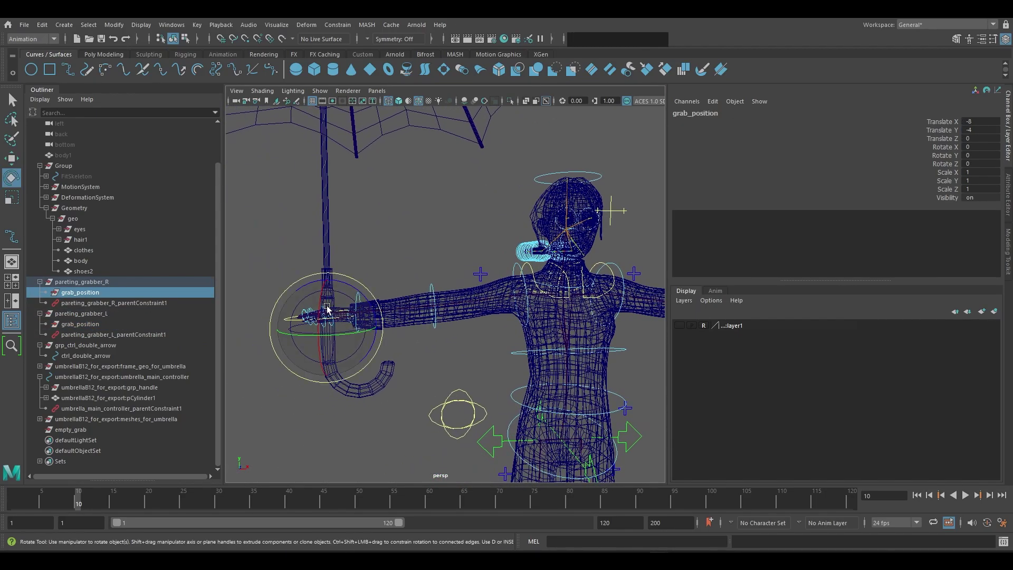
pyautogui.moveTo(326, 312); pyautogui.dragTo(324, 372)
pyautogui.scroll(-5, 355, 350)
pyautogui.keyDown('alt'); pyautogui.moveTo(411, 340); pyautogui.dragTo(292, 308); pyautogui.keyUp('alt')
pyautogui.scroll(-4, 476, 351)
pyautogui.keyDown('alt'); pyautogui.moveTo(479, 345); pyautogui.dragTo(454, 354); pyautogui.keyUp('alt')
pyautogui.scroll(-1, 454, 354)
# - Set Rotate X of the grab_position group under pareting_grabber_R to 90
pyautogui.click(454, 397)
pyautogui.keyDown('alt'); pyautogui.moveTo(453, 401); pyautogui.dragTo(493, 404); pyautogui.keyUp('alt')
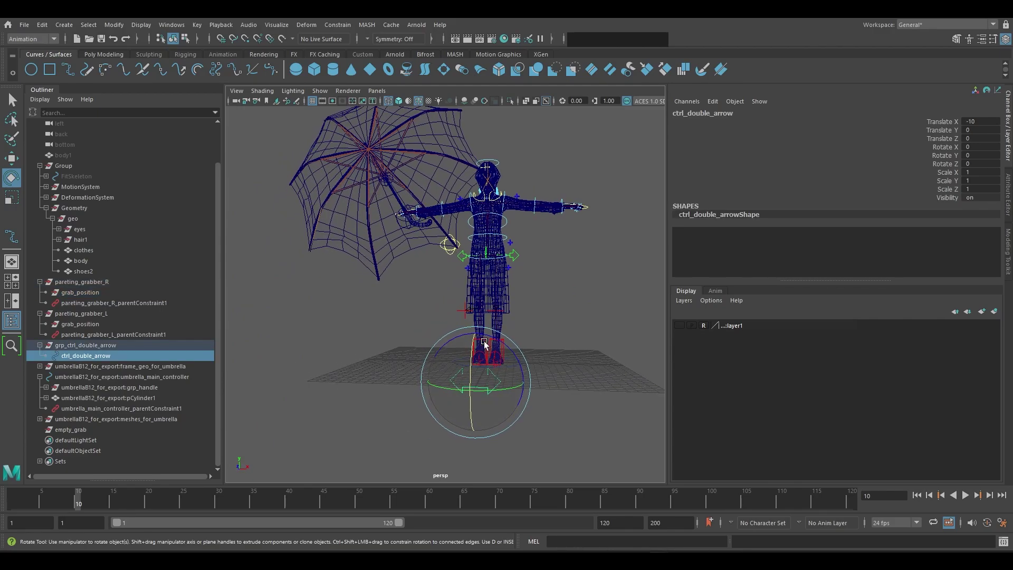
pyautogui.press('w')
pyautogui.scroll(6, 441, 242)
pyautogui.keyDown('alt'); pyautogui.moveTo(429, 223); pyautogui.dragTo(436, 303, button='middle'); pyautogui.keyUp('alt')
pyautogui.press('q')
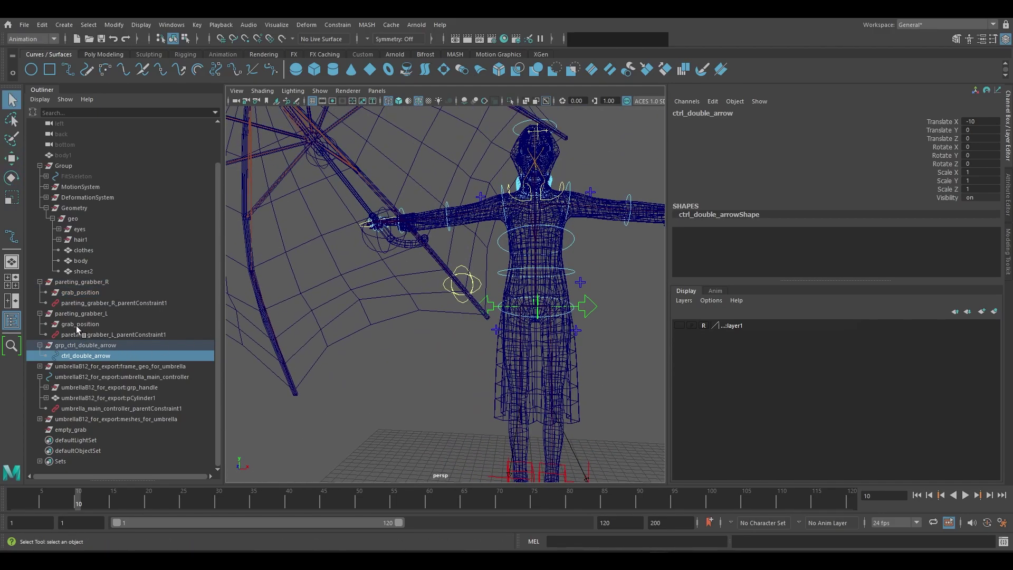
pyautogui.click(84, 293)
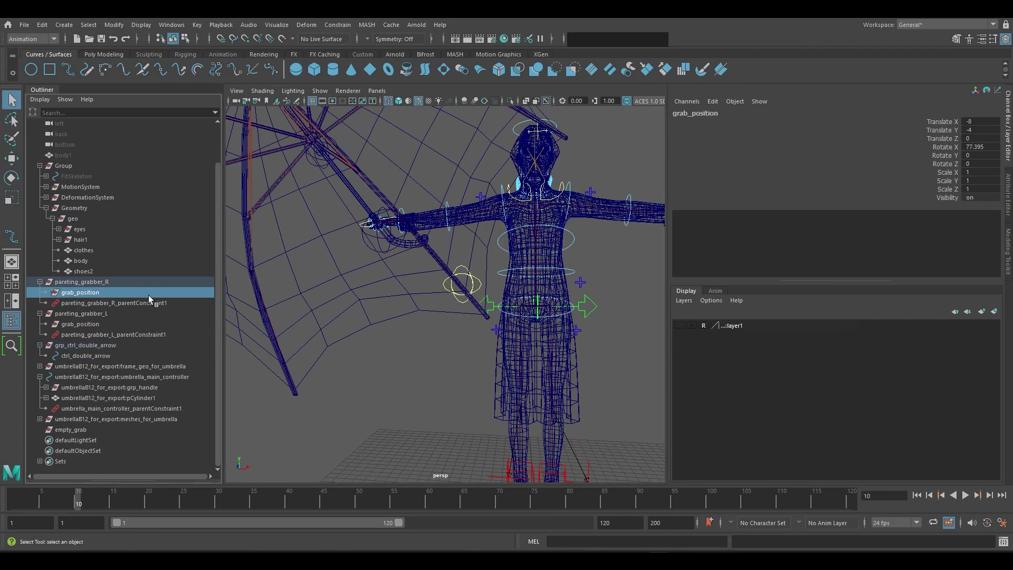
pyautogui.doubleClick(986, 146)
pyautogui.write('90')
pyautogui.press('Return')
# - Select ctrl_double_arrow and move it to Translate X 10 to switch the umbrella to the left hand
pyautogui.scroll(-5, 608, 337)
pyautogui.keyDown('alt'); pyautogui.moveTo(607, 337); pyautogui.dragTo(523, 444); pyautogui.keyUp('alt')
pyautogui.scroll(3, 454, 415)
pyautogui.click(480, 442)
pyautogui.press('w')
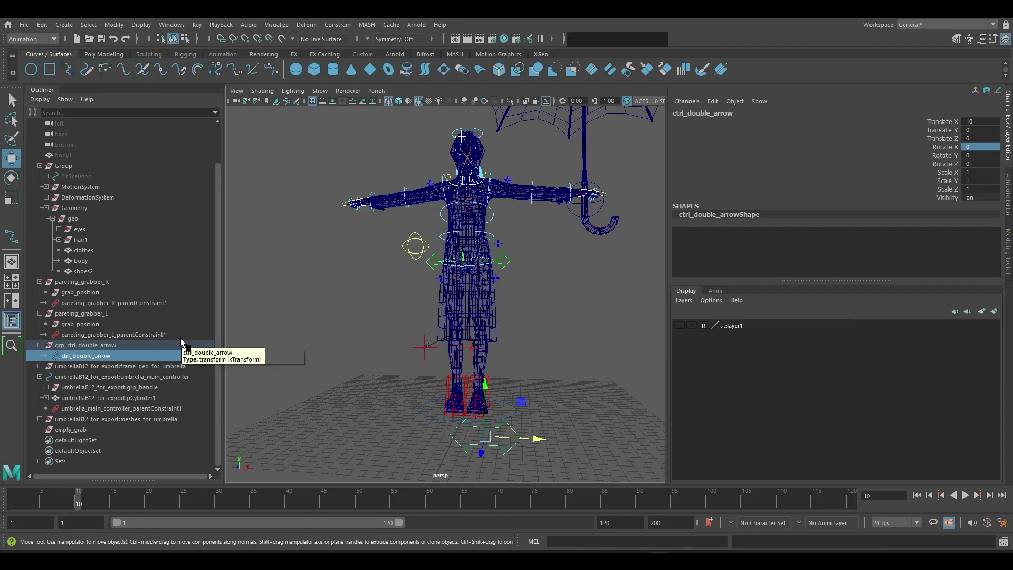
# - Rotate the grab_position group under pareting_grabber_L around X and set its Rotate X to 90
pyautogui.click(92, 325)
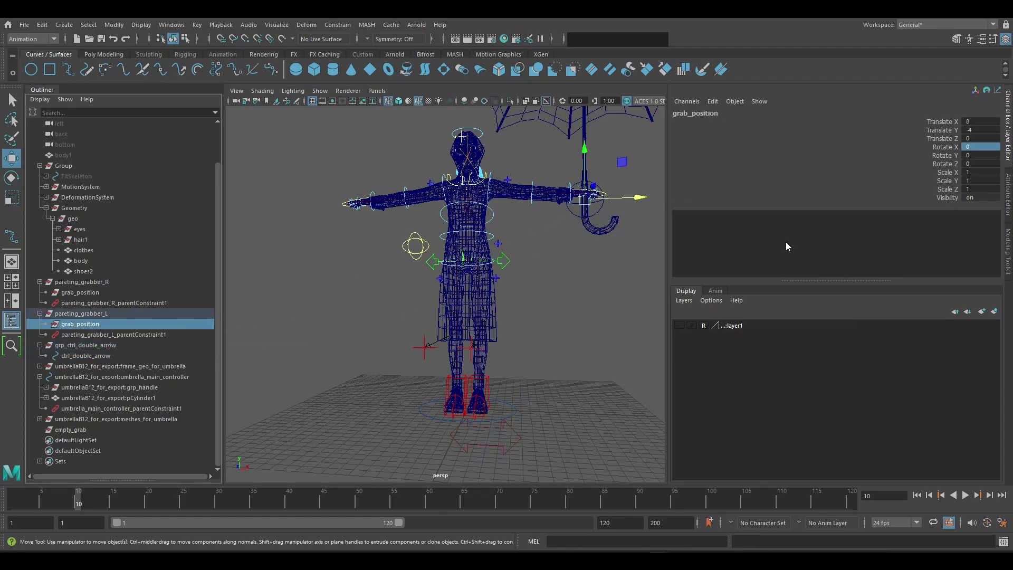
pyautogui.keyDown('alt'); pyautogui.moveTo(631, 255); pyautogui.dragTo(577, 253); pyautogui.keyUp('alt')
pyautogui.press('e')
pyautogui.moveTo(517, 193); pyautogui.dragTo(520, 248)
pyautogui.doubleClick(984, 144)
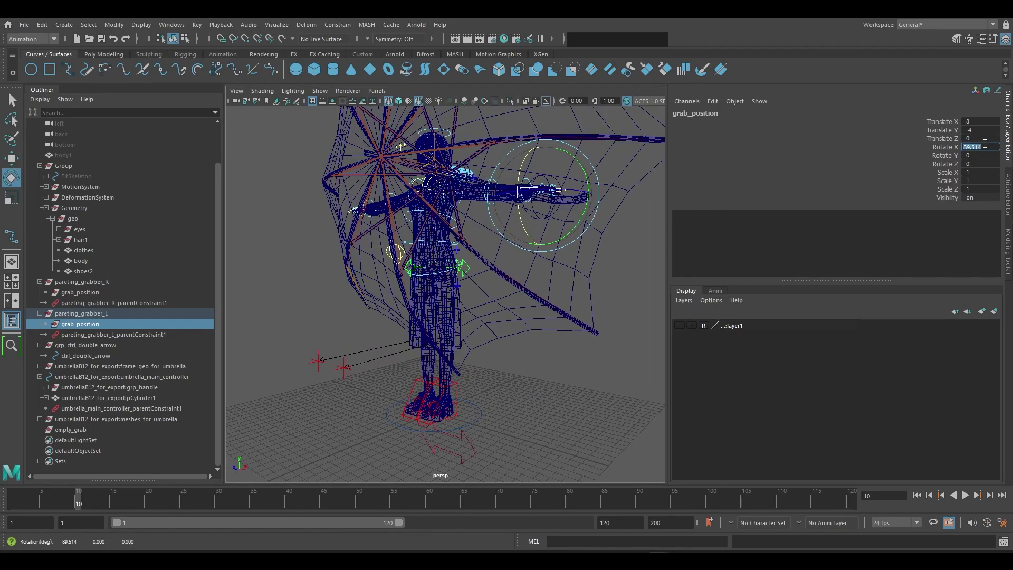
pyautogui.write('90')
pyautogui.press('Return')
# - Display the viewport shaded with texture maps and view the character with the umbrella
pyautogui.scroll(-3, 505, 333)
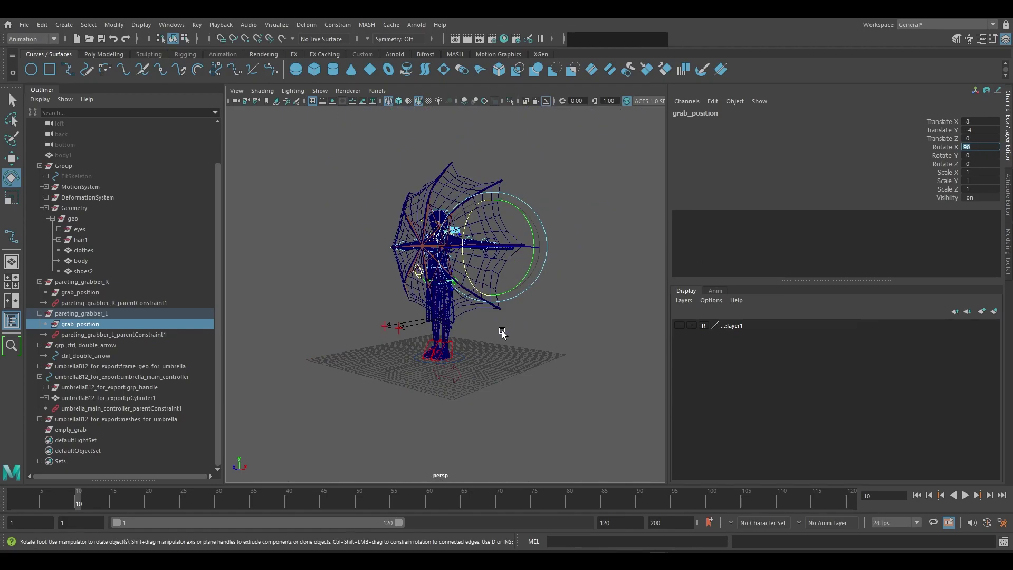
pyautogui.moveTo(505, 333)
pyautogui.keyDown('alt'); pyautogui.mouseDown()
pyautogui.moveTo(566, 336)
pyautogui.moveTo(544, 336)
pyautogui.moveTo(583, 375)
pyautogui.moveTo(536, 380)
pyautogui.mouseUp(); pyautogui.keyUp('alt')
pyautogui.scroll(3, 538, 334)
pyautogui.press('5')
pyautogui.scroll(2, 525, 389)
pyautogui.scroll(-3, 512, 394)
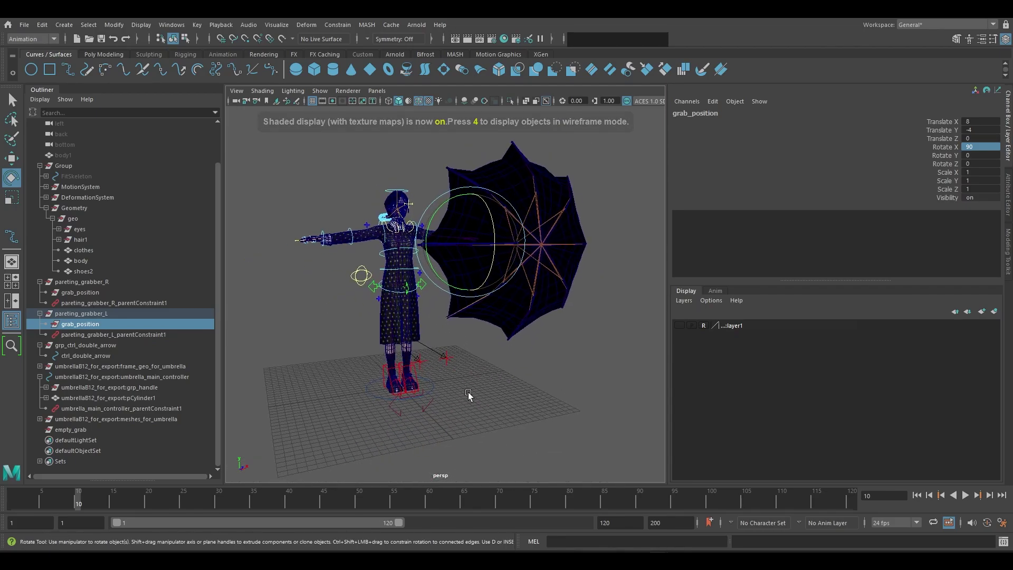
# - Return ctrl_double_arrow to its neutral Translate X of 0, positioning it precisely in the front view
pyautogui.click(440, 406)
pyautogui.press('w')
pyautogui.moveTo(441, 402); pyautogui.dragTo(402, 420)
pyautogui.click(74, 429)
pyautogui.press('space')
pyautogui.press('space')
pyautogui.scroll(-3, 435, 389)
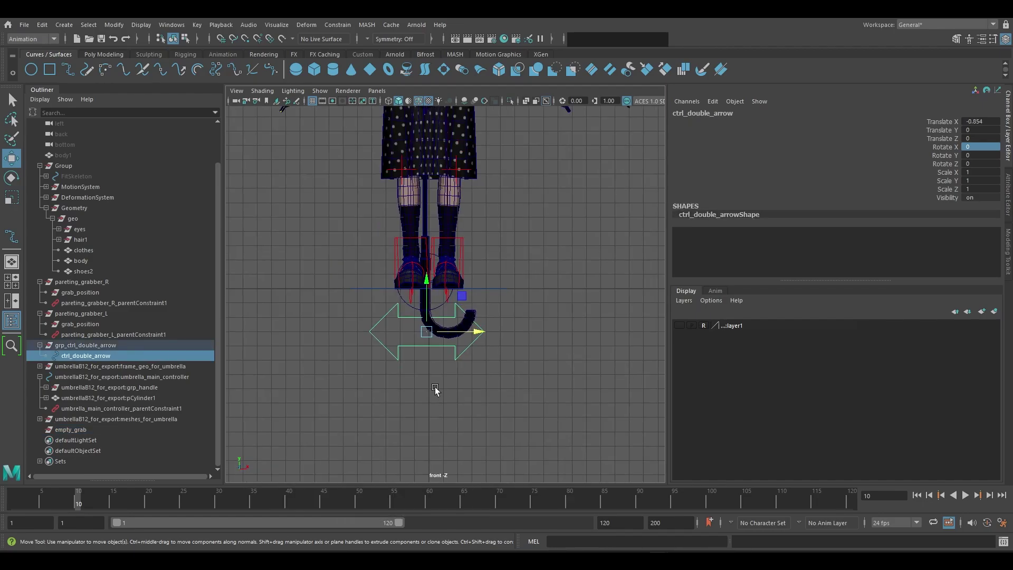
pyautogui.moveTo(458, 333); pyautogui.dragTo(435, 337)
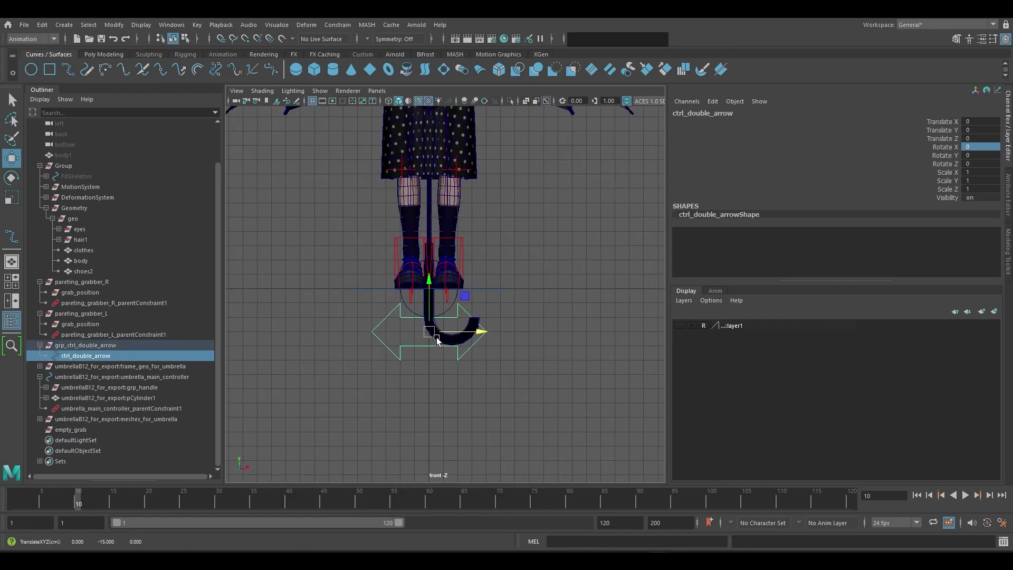
pyautogui.scroll(-3, 441, 328)
# - Move the empty_grab group upward to raise the umbrella's neutral position
pyautogui.click(95, 430)
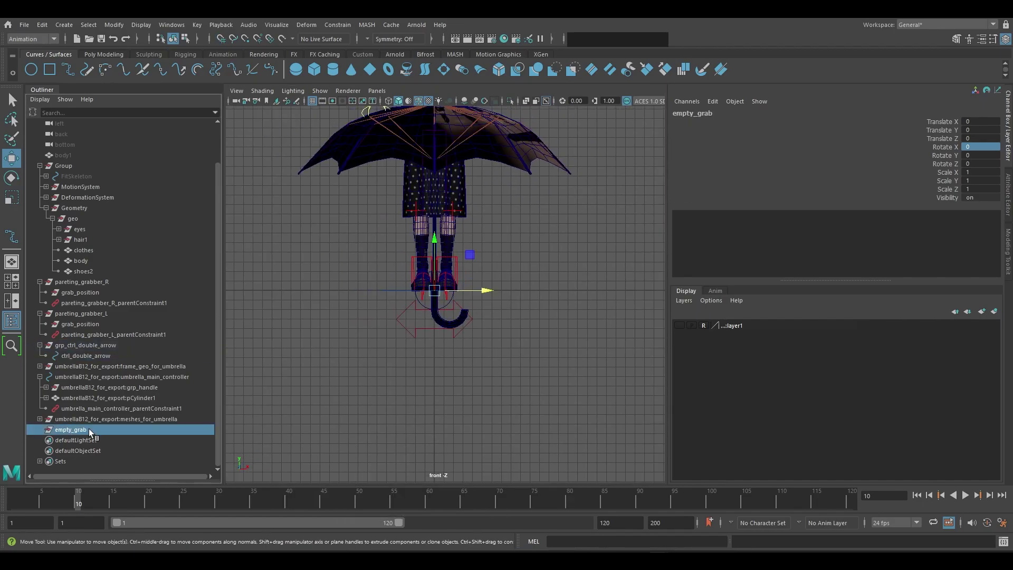
pyautogui.press('space')
pyautogui.moveTo(518, 380); pyautogui.dragTo(566, 365)
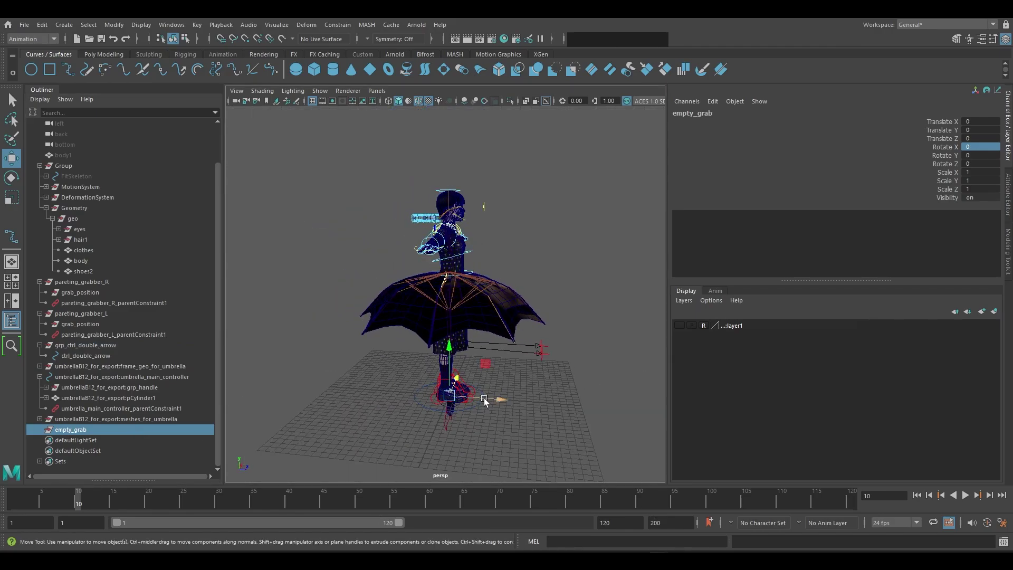
pyautogui.moveTo(483, 398); pyautogui.dragTo(489, 234)
pyautogui.click(498, 239)
pyautogui.hotkey('ctrl', 'z')
pyautogui.press('space')
pyautogui.scroll(-6, 497, 191)
pyautogui.keyDown('alt'); pyautogui.moveTo(488, 197); pyautogui.dragTo(487, 286, button='middle'); pyautogui.keyUp('alt')
pyautogui.scroll(2, 487, 288)
pyautogui.moveTo(432, 283); pyautogui.dragTo(432, 230)
pyautogui.click(508, 299)
# - Return to the perspective view and slide ctrl_double_arrow to Translate X -10 to test the right-hand grab
pyautogui.press('space')
pyautogui.moveTo(514, 301); pyautogui.dragTo(452, 291)
pyautogui.click(439, 413)
pyautogui.moveTo(433, 405)
pyautogui.mouseDown()
pyautogui.moveTo(443, 402)
pyautogui.moveTo(414, 409)
pyautogui.mouseUp()
pyautogui.keyDown('alt'); pyautogui.moveTo(455, 380); pyautogui.dragTo(461, 349); pyautogui.keyUp('alt')
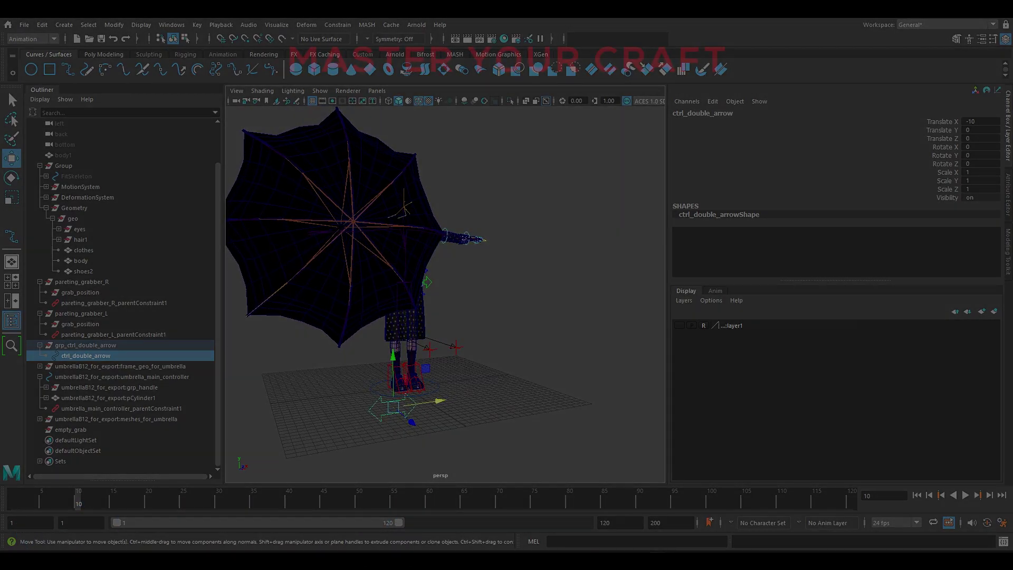